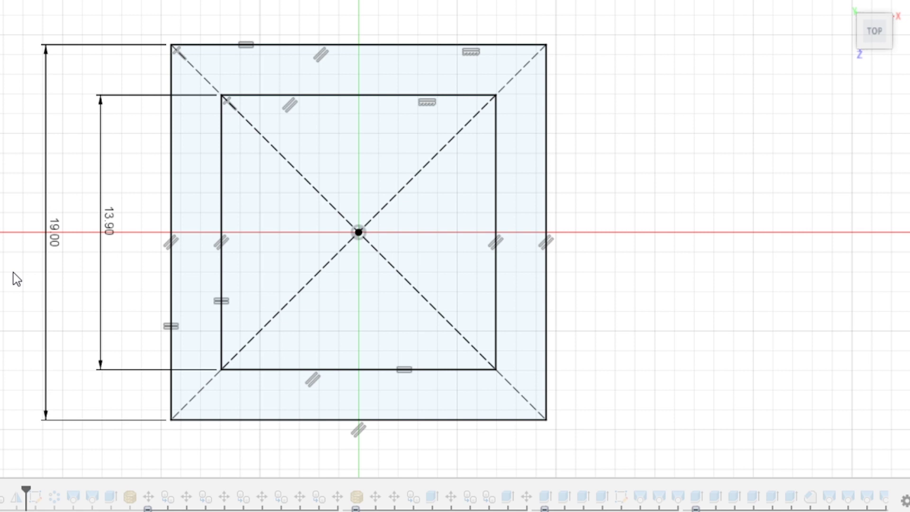
Check the side-length dimensions of the inner and outer centred squares in the frame sketch
click(107, 229)
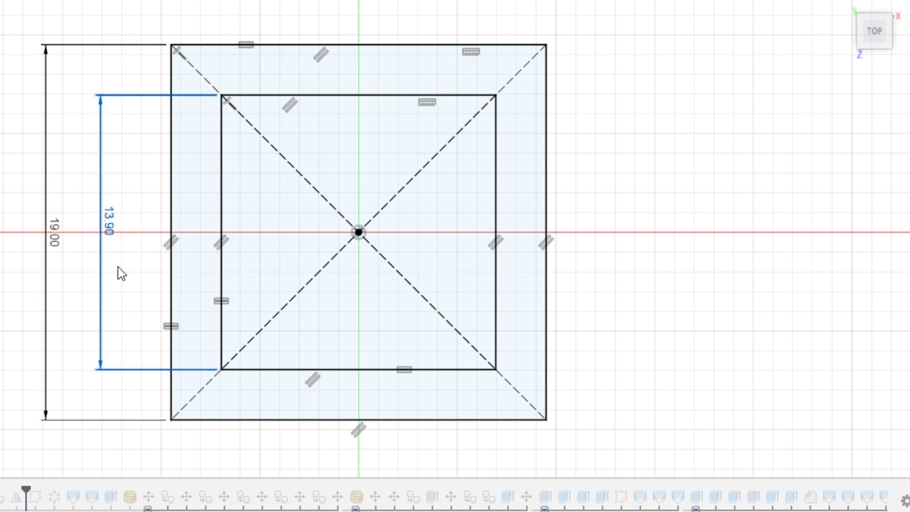
key(Escape)
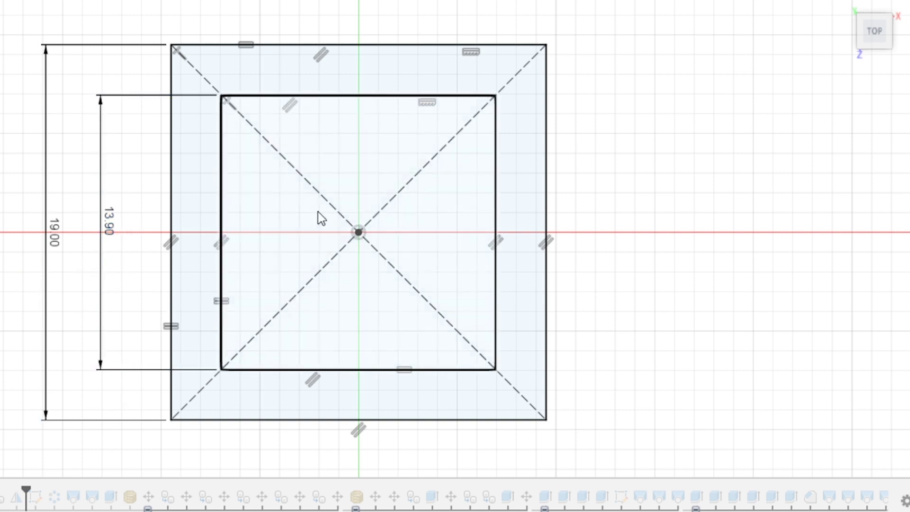
double_click(65, 226)
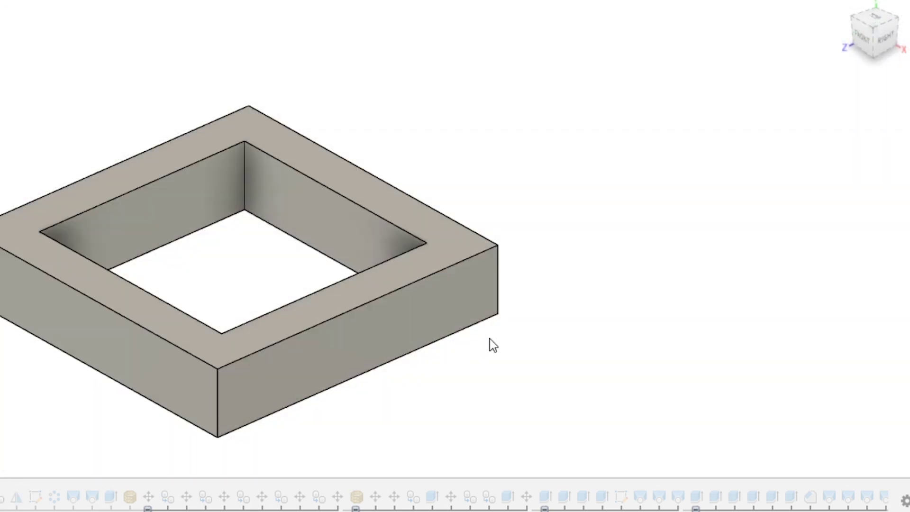
Compare the frame's upper and lower outer edges and review the extrusion that gives the frame its thickness
click(385, 291)
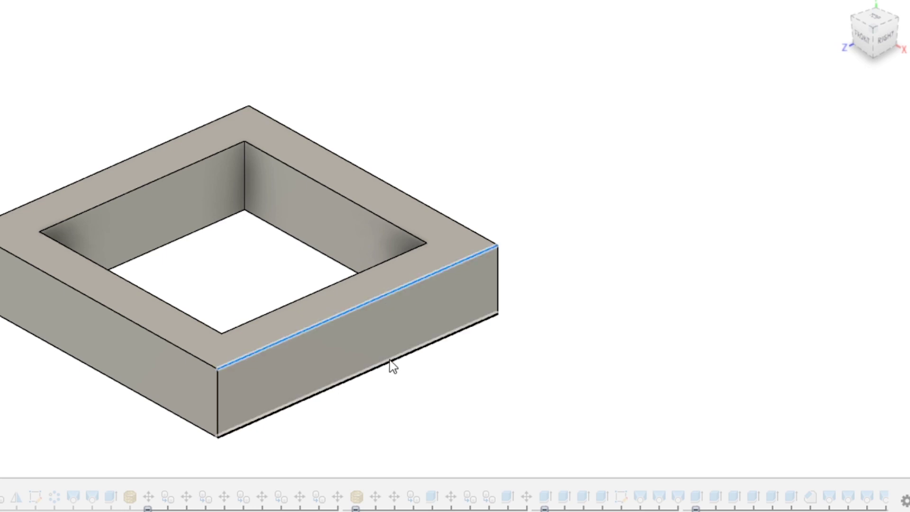
ctrl+click(391, 362)
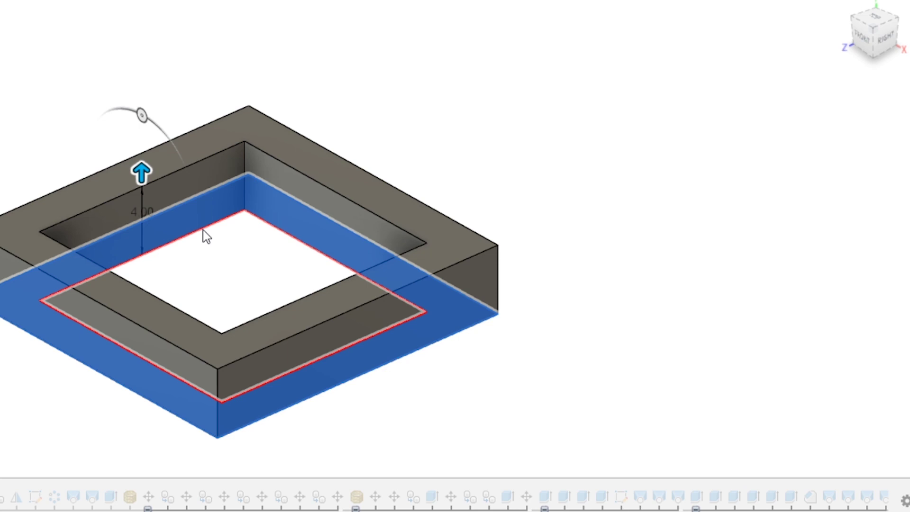
key(Escape)
Examine the frame from below and the notch sketch on its inner wall, including the rectangle's dimensions and placement
shift+middle_drag(480, 354, 518, 325)
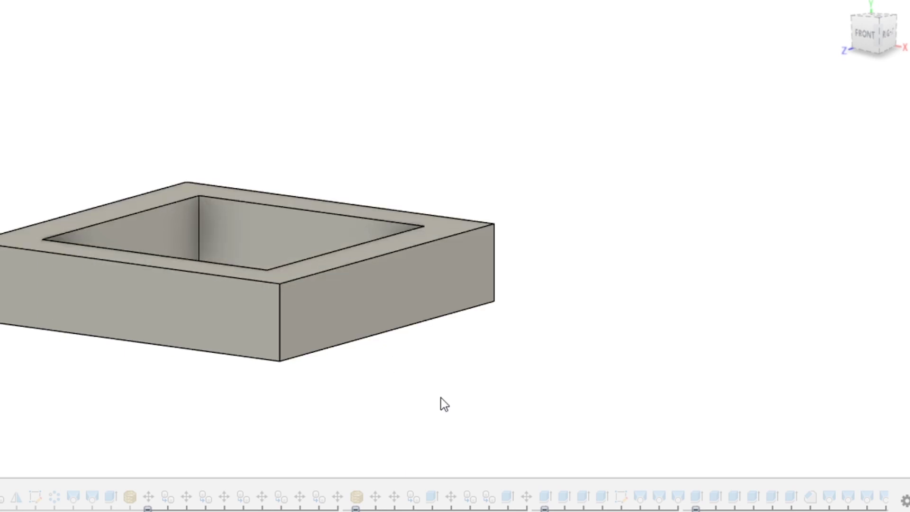
shift+middle_drag(440, 398, 454, 348)
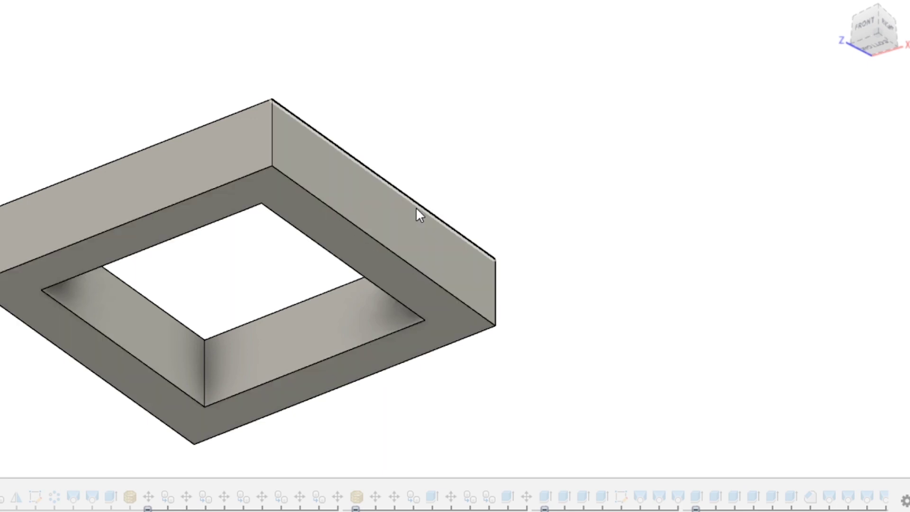
shift+middle_drag(455, 147, 464, 214)
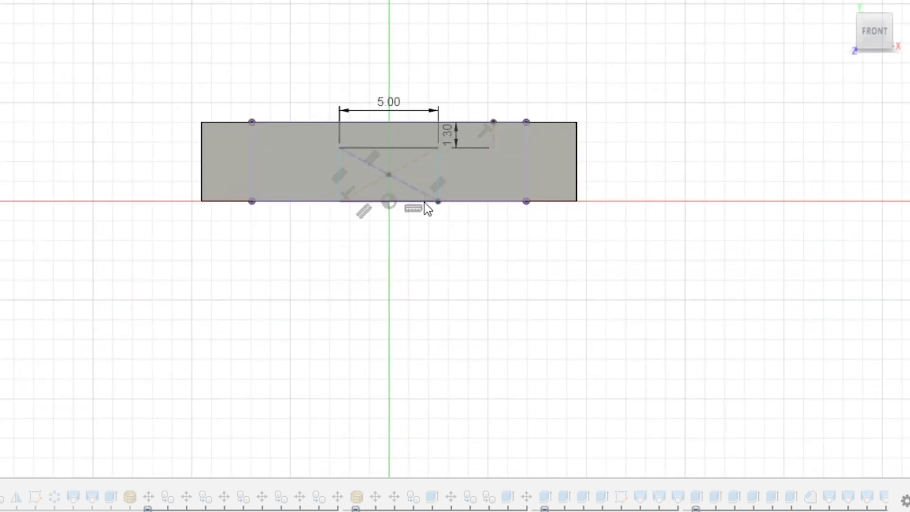
shift+middle_drag(422, 202, 418, 214)
scroll(422, 219, up, 5)
mouse_move(425, 293)
middle_down()
mouse_move(402, 351)
mouse_move(363, 397)
middle_up()
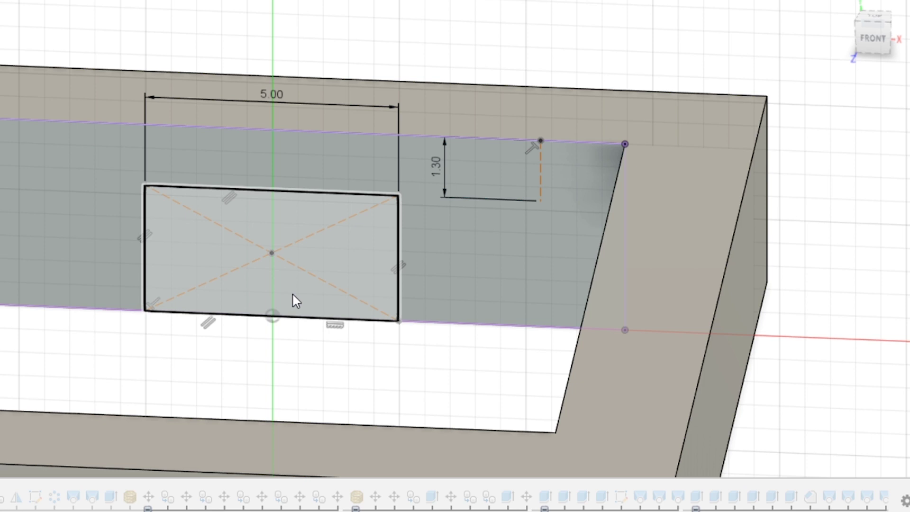
key(ctrl+z)
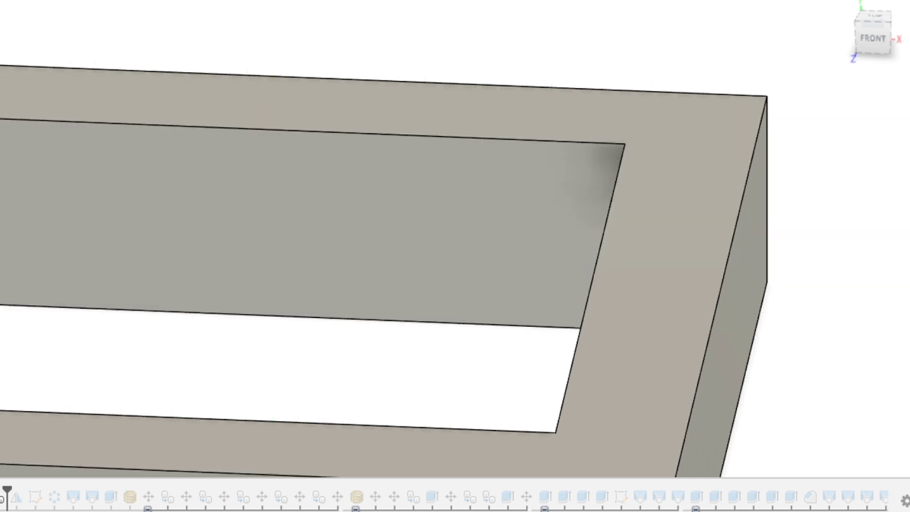
Review the extruded cut that forms the notch in the frame's inner wall and close its settings without changes
double_click(1, 497)
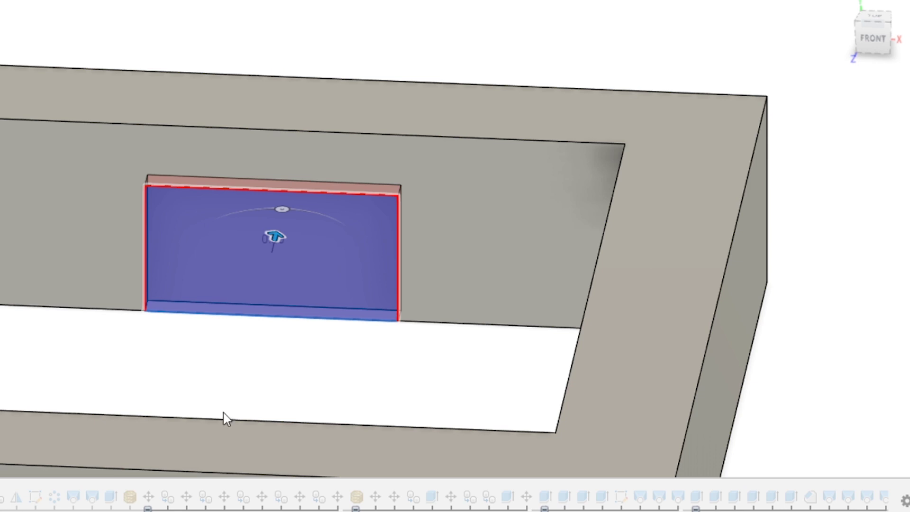
key(Return)
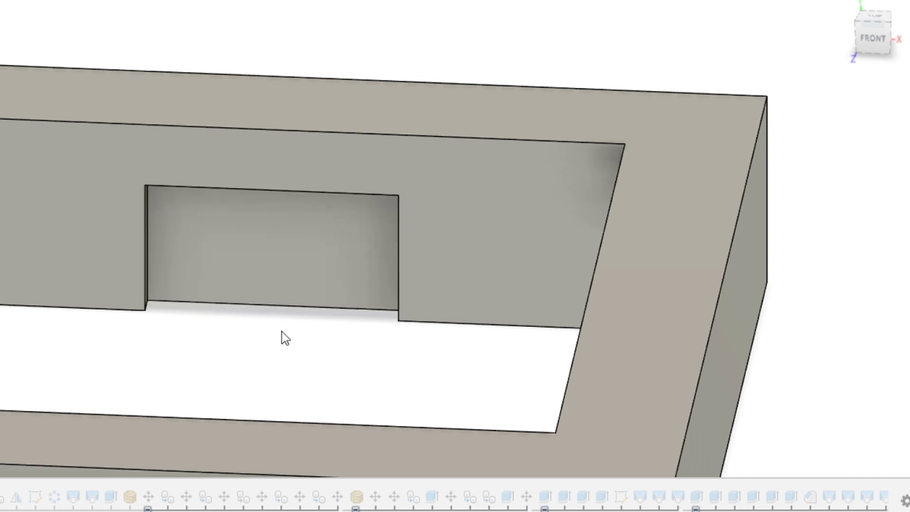
middle_drag(231, 420, 233, 354)
scroll(233, 354, down, 2)
Roll the design history forward past the mirror and the sketch that follows it
drag(1, 493, 17, 494)
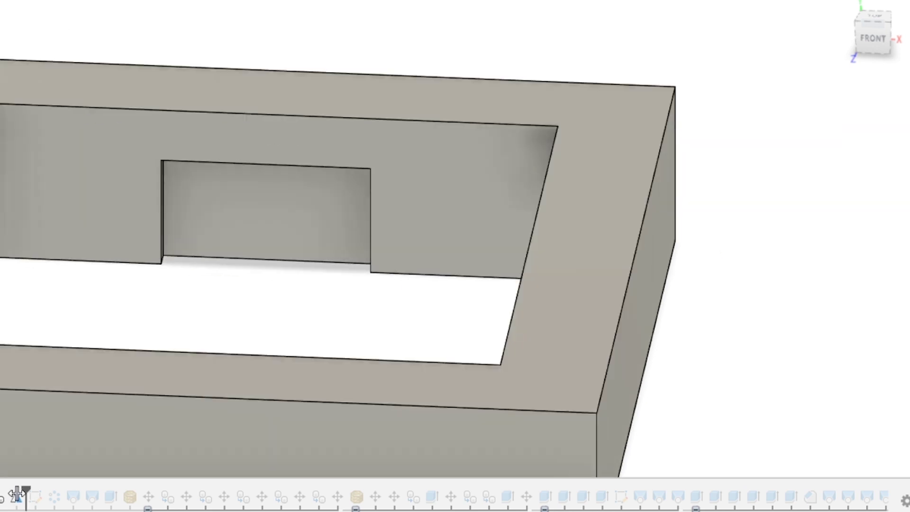
mouse_move(163, 331)
shift+middle_down()
mouse_move(44, 325)
mouse_move(204, 422)
mouse_move(254, 281)
mouse_move(294, 290)
mouse_move(165, 297)
mouse_move(81, 443)
shift+middle_up()
drag(26, 493, 45, 493)
scroll(497, 334, down, 4)
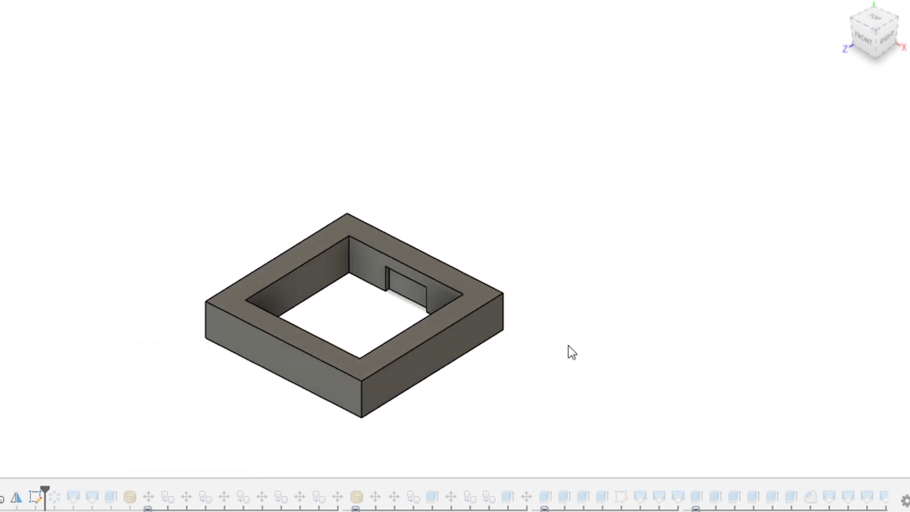
Roll the design history forward past the circular pattern and inspect the patterned frames along the curve
middle_drag(567, 347, 502, 238)
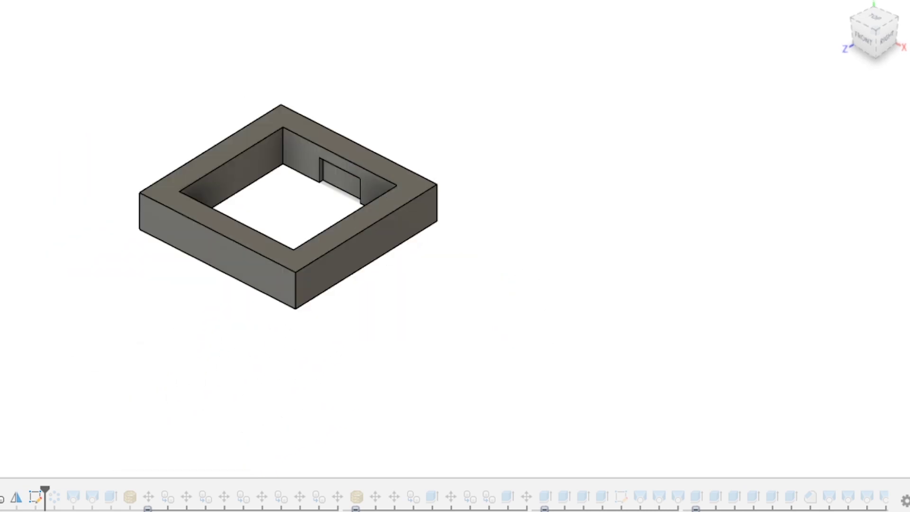
middle_drag(452, 307, 465, 319)
scroll(465, 319, down, 3)
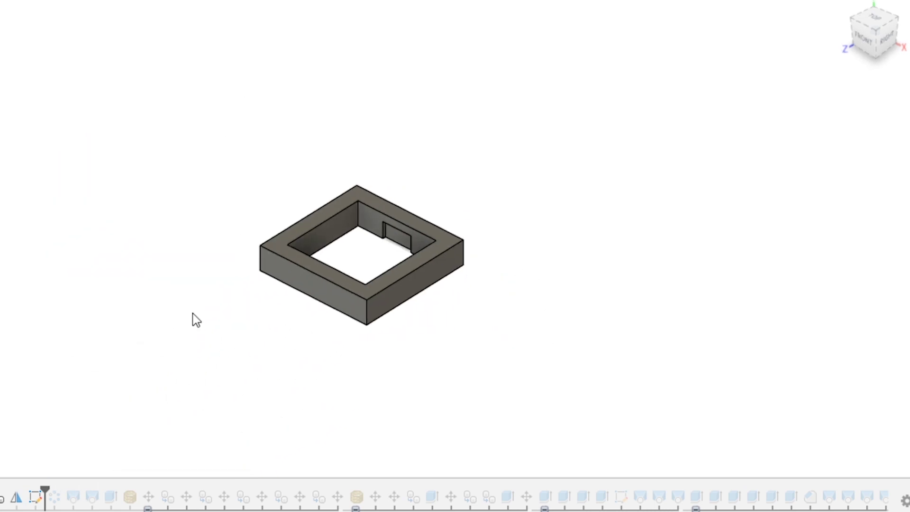
drag(45, 490, 64, 491)
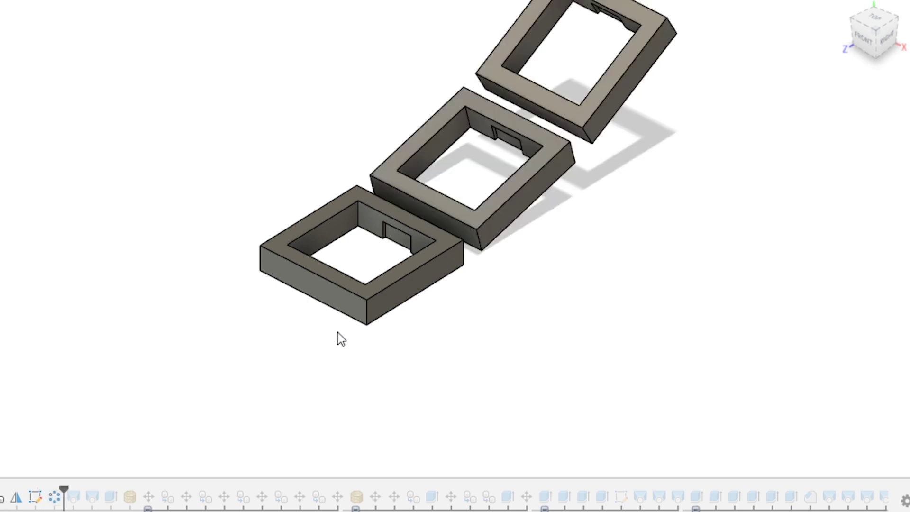
scroll(319, 389, up, 3)
shift+middle_drag(318, 388, 443, 392)
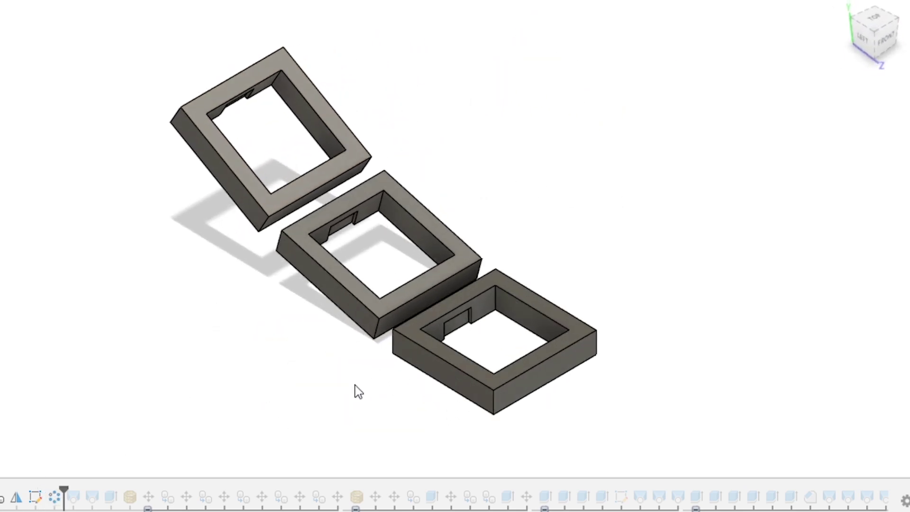
shift+middle_drag(355, 392, 271, 336)
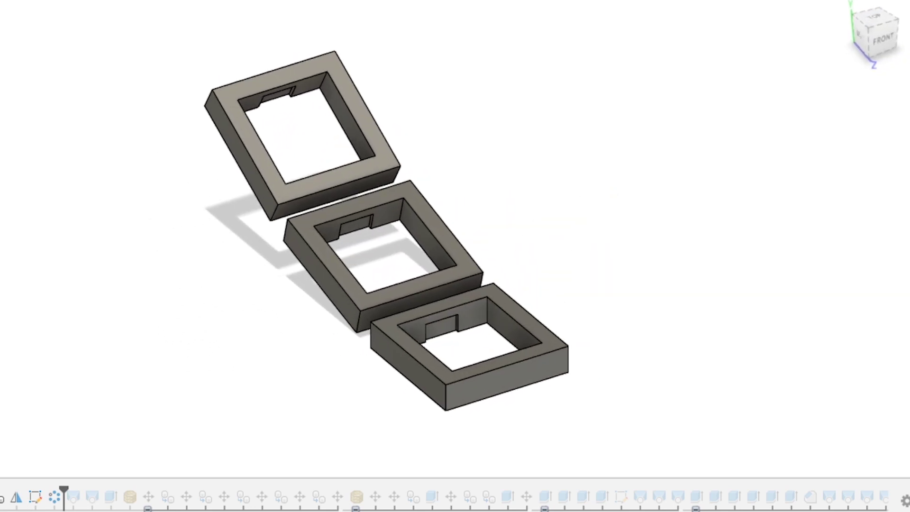
scroll(232, 325, down, 3)
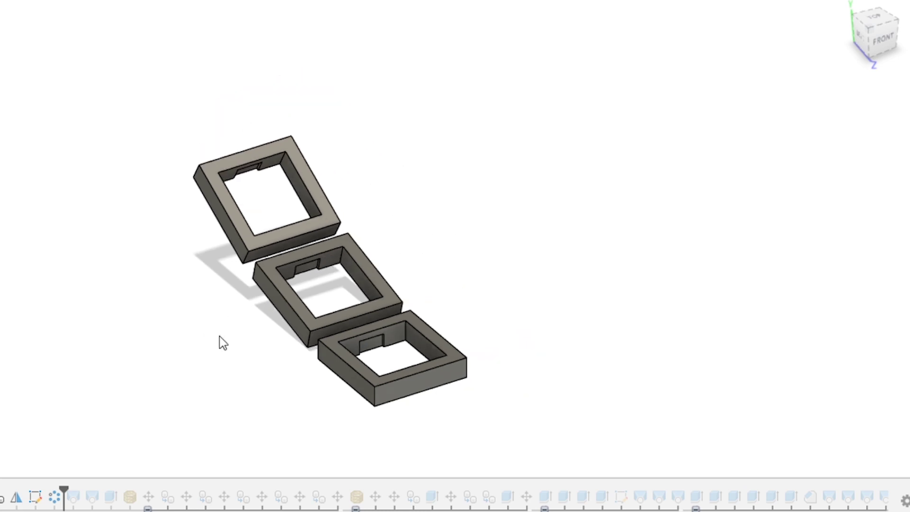
Open the construction circle sketch used for the pattern and examine its diameter and its tangency to the frame
double_click(36, 497)
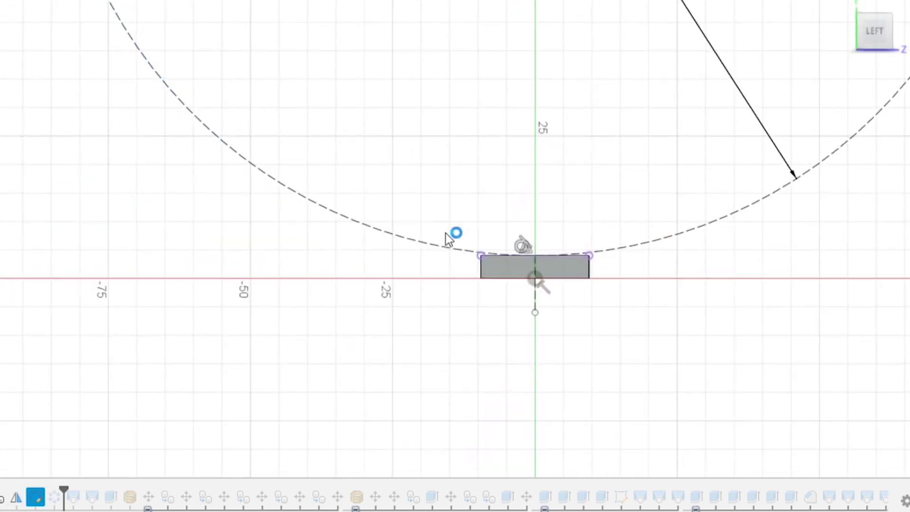
scroll(338, 318, down, 3)
scroll(393, 243, up, 2)
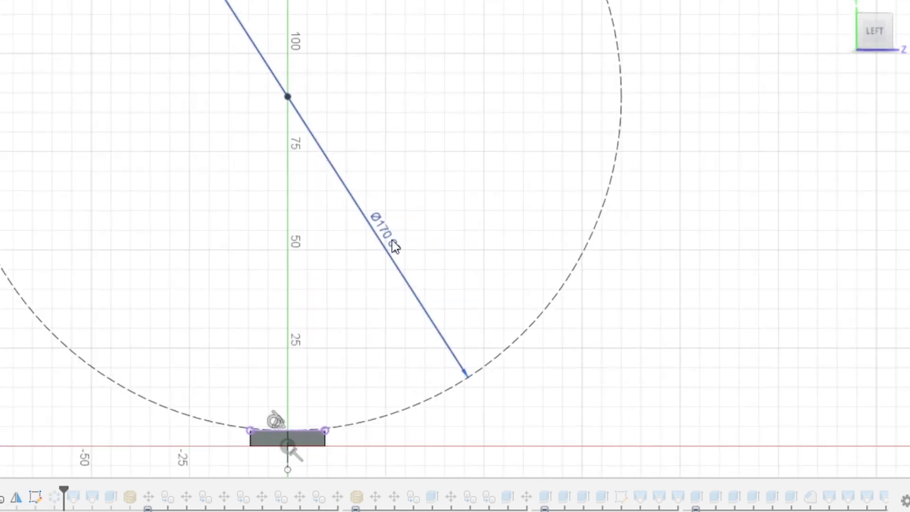
scroll(325, 270, down, 3)
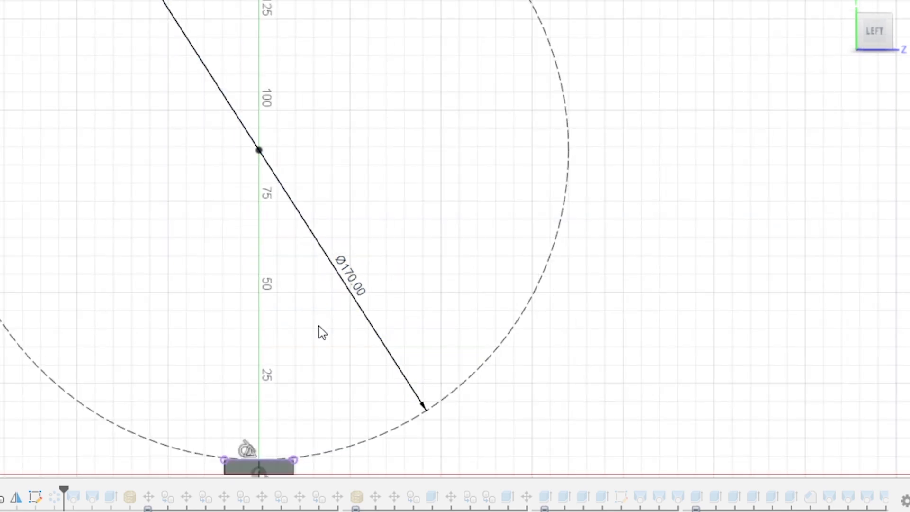
mouse_move(320, 331)
middle_down()
mouse_move(315, 242)
mouse_move(342, 388)
middle_up()
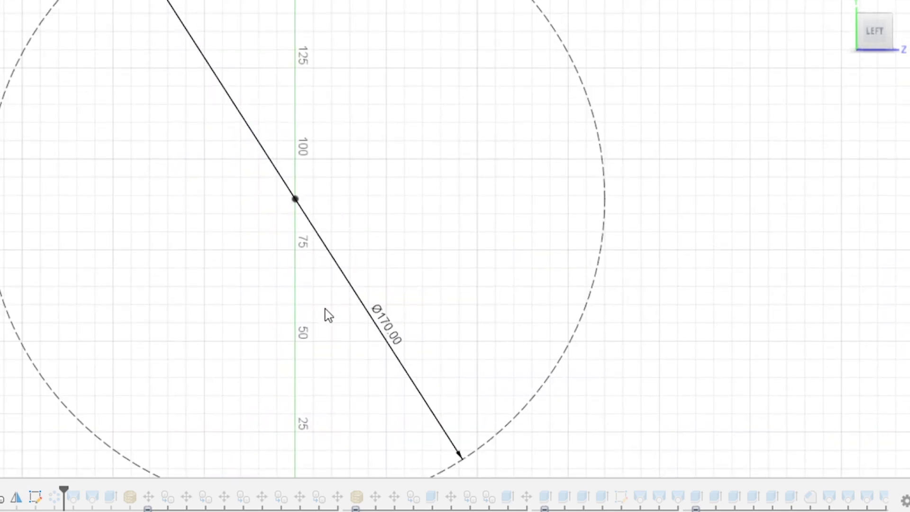
mouse_move(349, 212)
middle_down()
mouse_move(346, 342)
mouse_move(314, 101)
middle_up()
scroll(263, 415, up, 4)
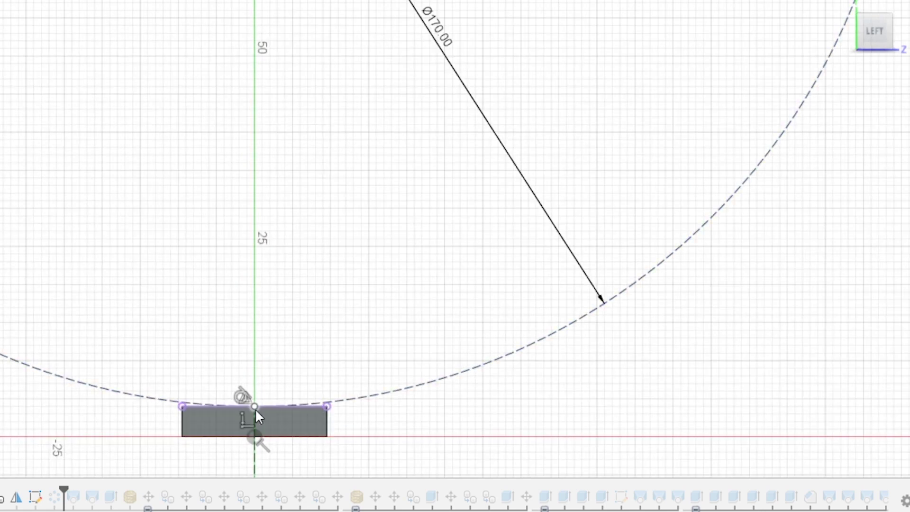
scroll(305, 336, down, 5)
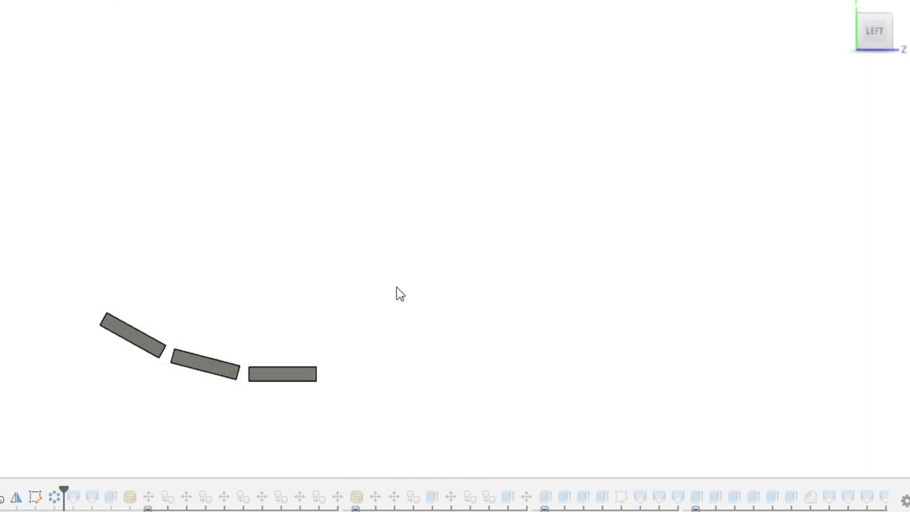
Roll the design history forward past the two features bridging the gaps between the frames and inspect the joined strip
shift+middle_drag(312, 320, 394, 181)
scroll(346, 221, up, 5)
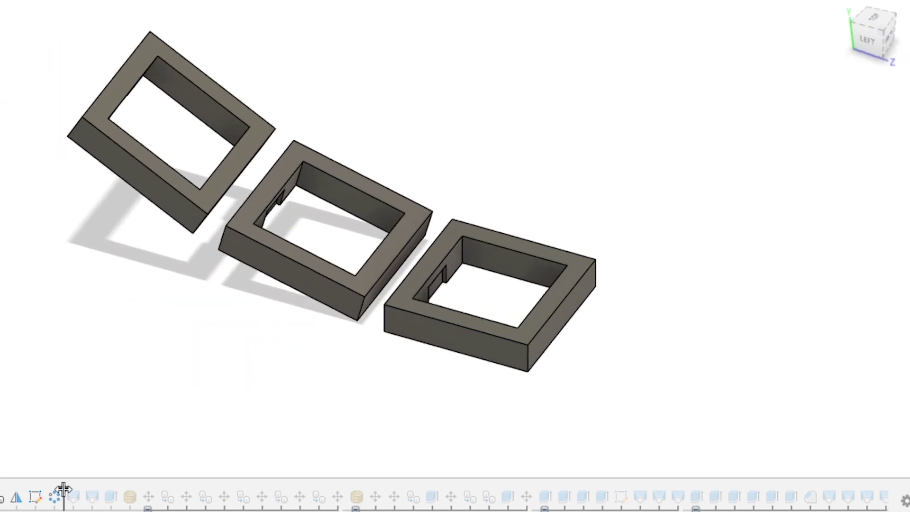
drag(64, 491, 100, 488)
mouse_move(354, 275)
shift+middle_down()
mouse_move(390, 336)
mouse_move(596, 202)
shift+middle_up()
shift+middle_drag(598, 327, 258, 301)
scroll(152, 402, up, 2)
scroll(166, 381, down, 5)
scroll(247, 312, up, 2)
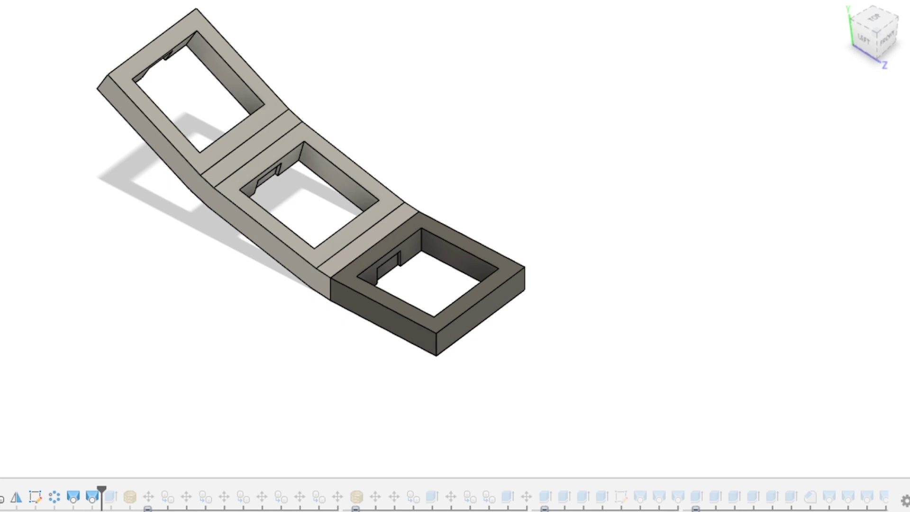
Compare the strip's far end with and without the extension by rolling the history past that extrusion and back
drag(100, 489, 120, 489)
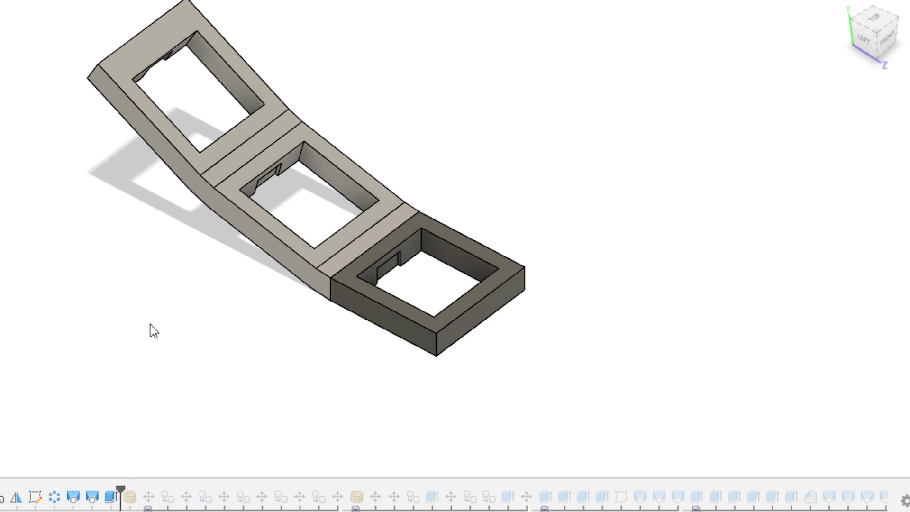
mouse_move(151, 326)
shift+middle_down()
mouse_move(208, 333)
mouse_move(177, 301)
mouse_move(146, 339)
mouse_move(161, 405)
shift+middle_up()
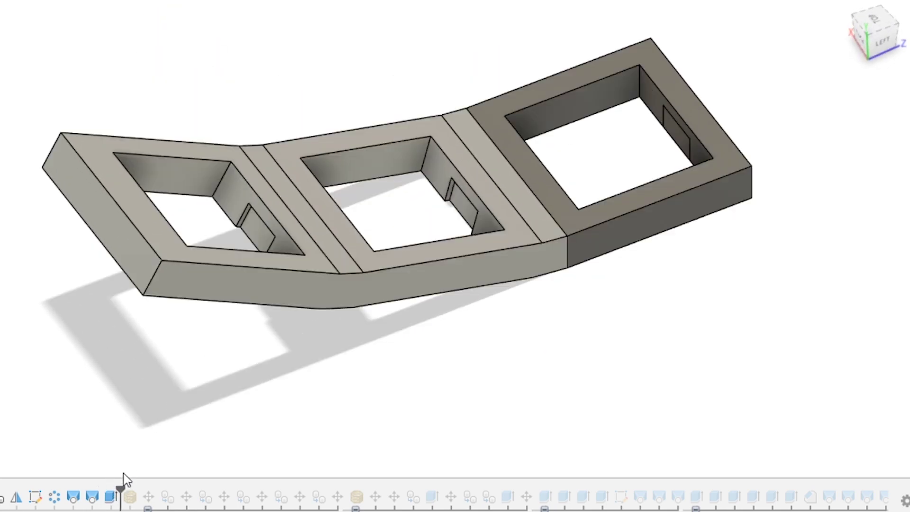
drag(122, 489, 98, 492)
Select the outer end faces at both ends of the joined strip to examine them, and clear the selection
click(126, 238)
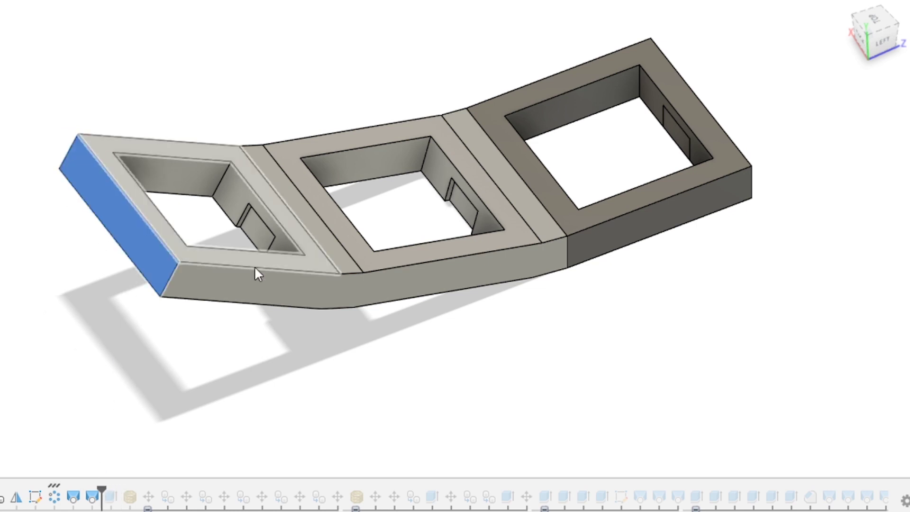
shift+middle_drag(254, 266, 442, 314)
ctrl+click(655, 358)
scroll(387, 394, down, 3)
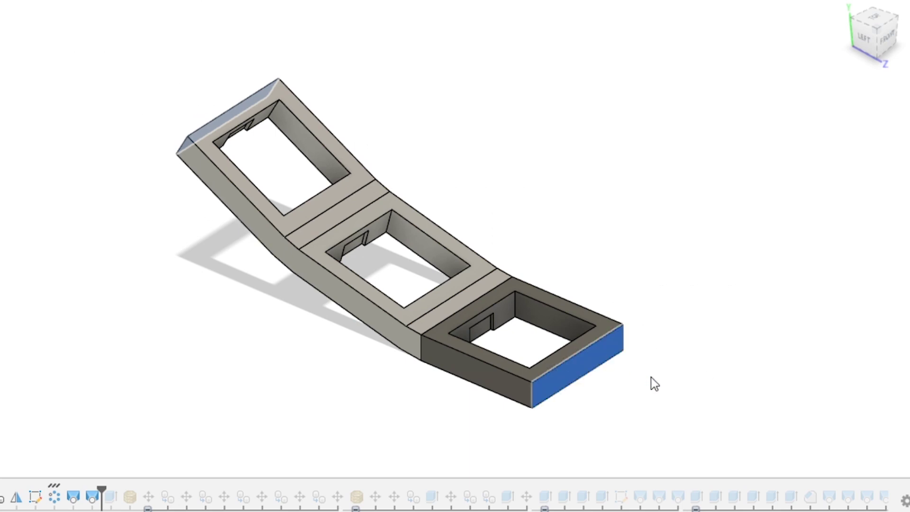
scroll(654, 383, up, 4)
click(580, 356)
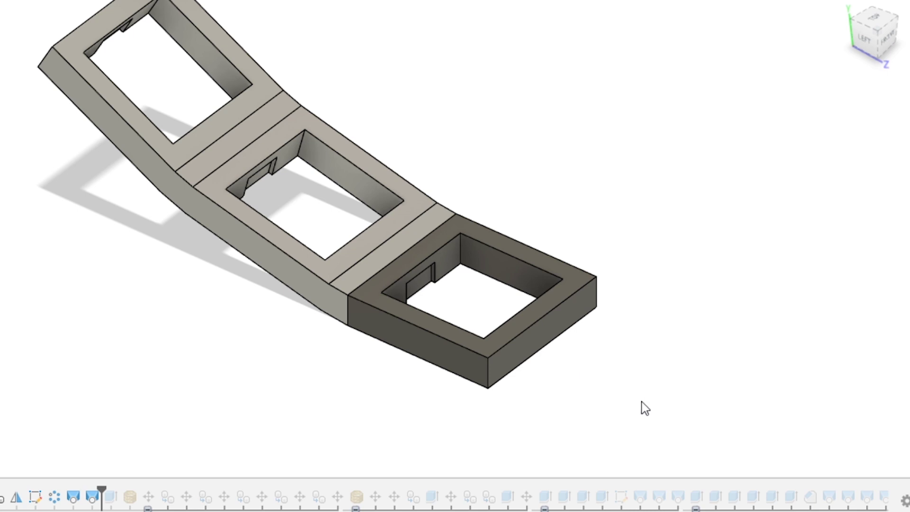
Show the list of the project's design files next to the model
middle_drag(234, 249, 213, 278)
scroll(256, 302, down, 2)
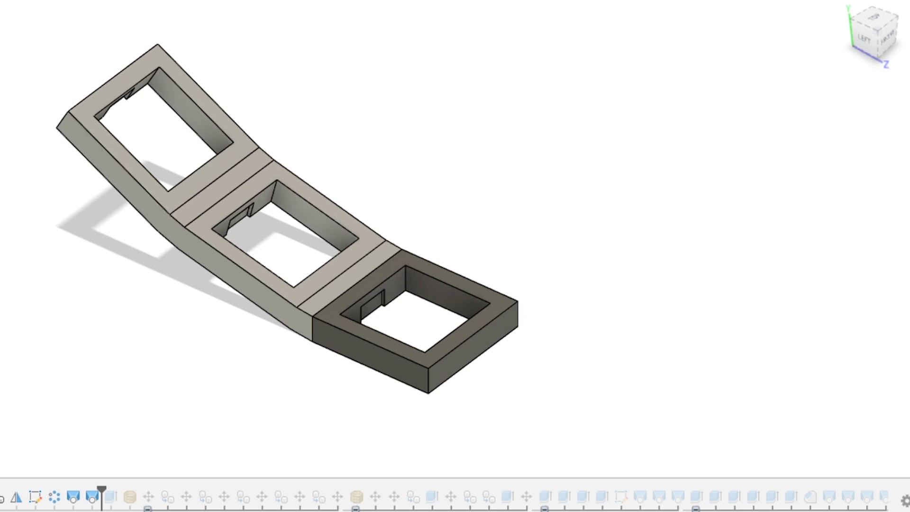
key(ctrl+alt+p)
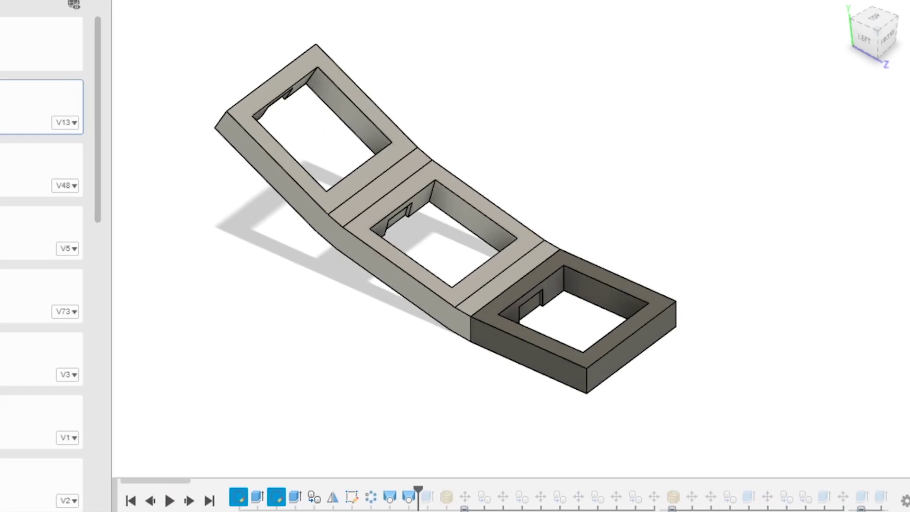
Browse the project's design files and open the blue keyboard case design, with the file list closed
scroll(41, 260, down, 10)
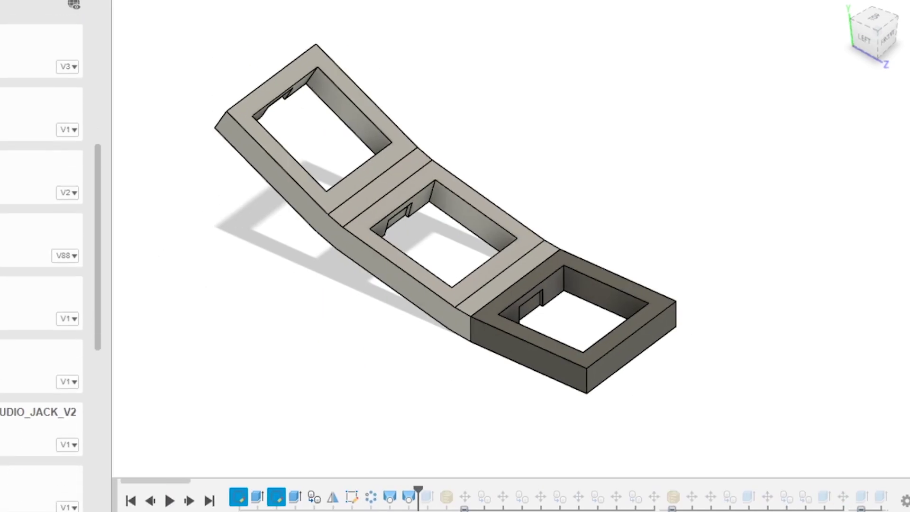
scroll(41, 261, up, 10)
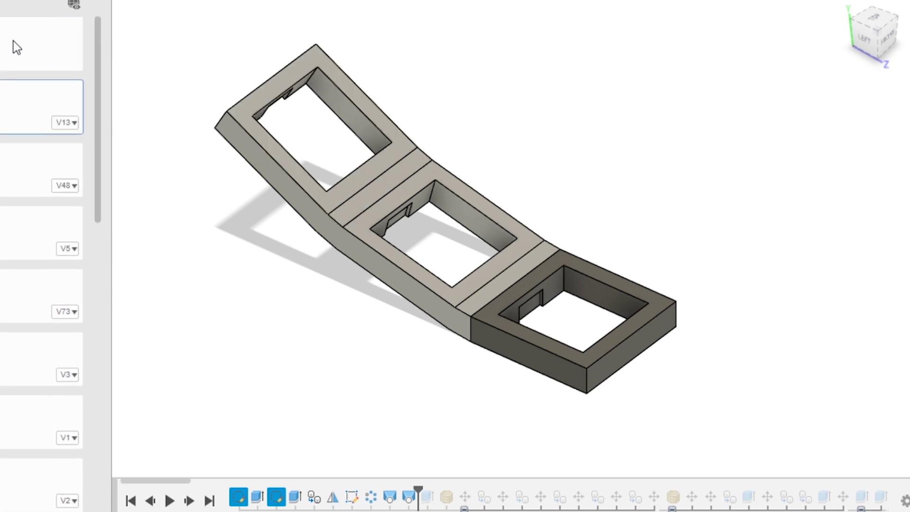
click(2, 4)
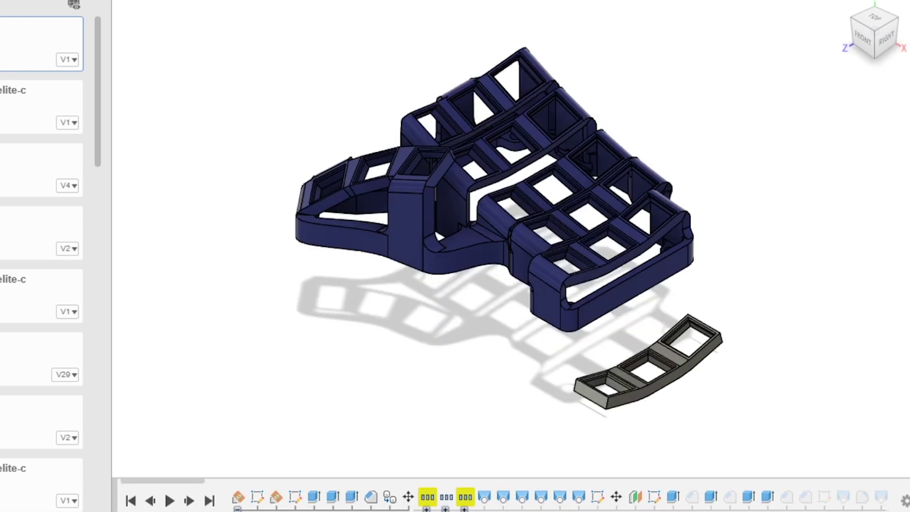
middle_drag(594, 151, 544, 147)
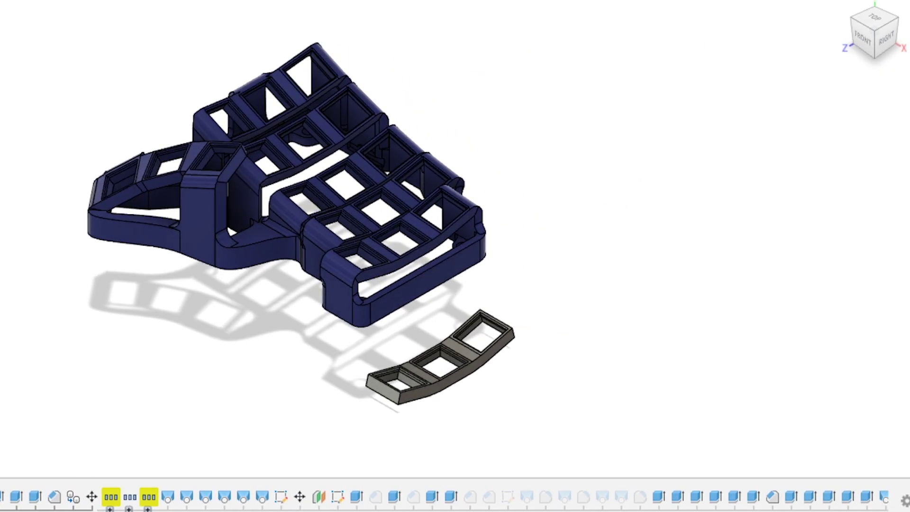
Examine the rounded ends and side walls of the blue case's key columns from the side, the front and above
scroll(559, 270, up, 10)
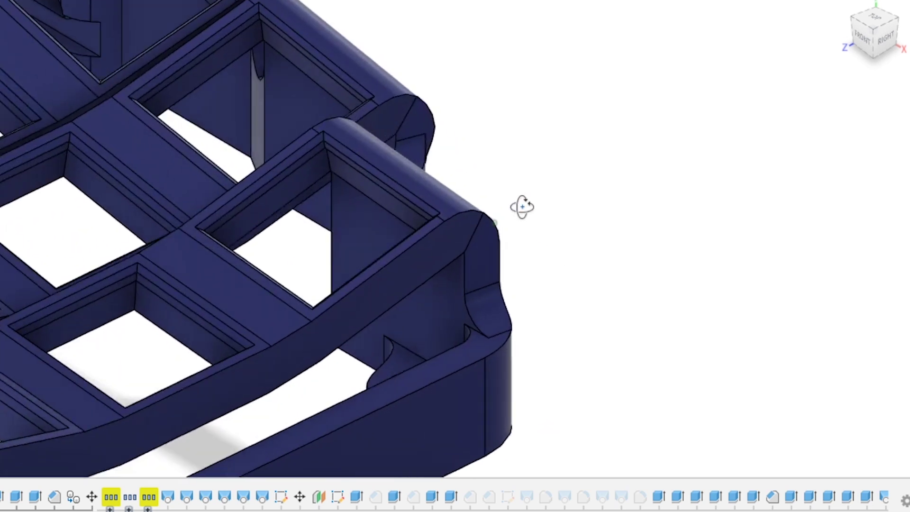
shift+middle_drag(523, 207, 463, 238)
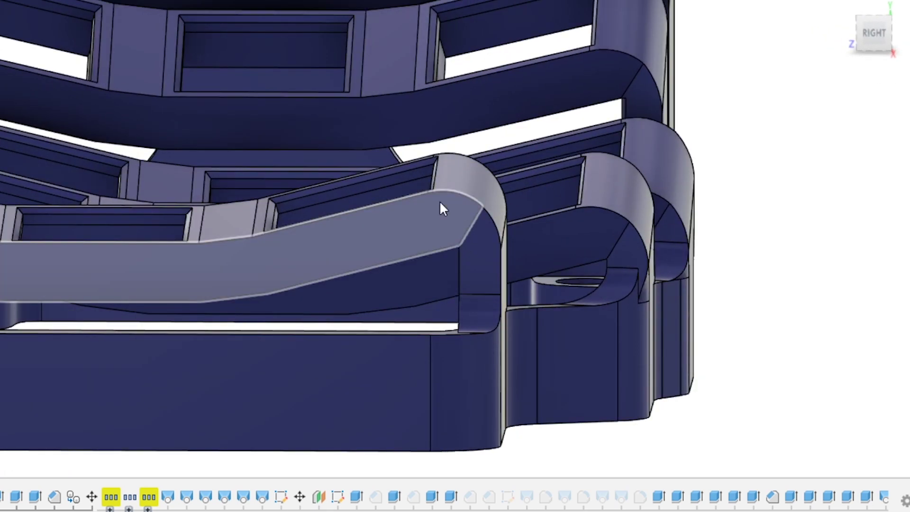
scroll(493, 263, down, 3)
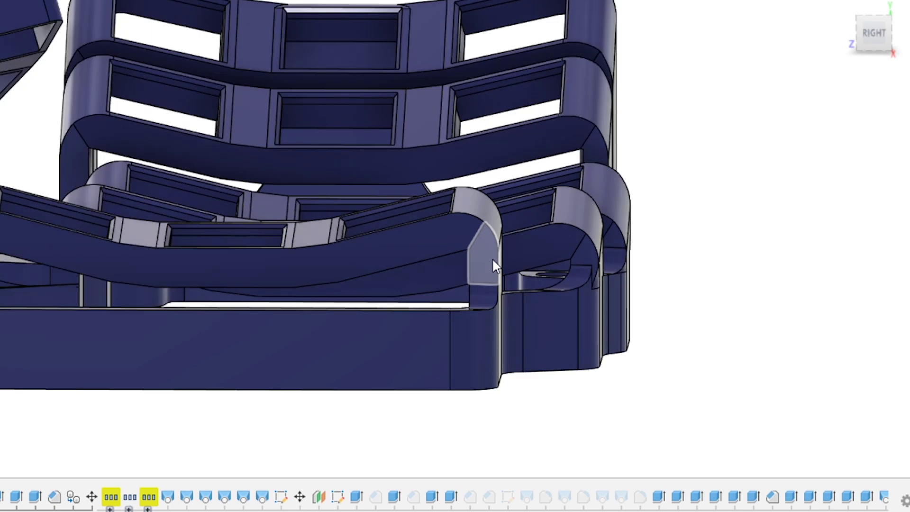
scroll(493, 263, down, 5)
scroll(374, 208, down, 1)
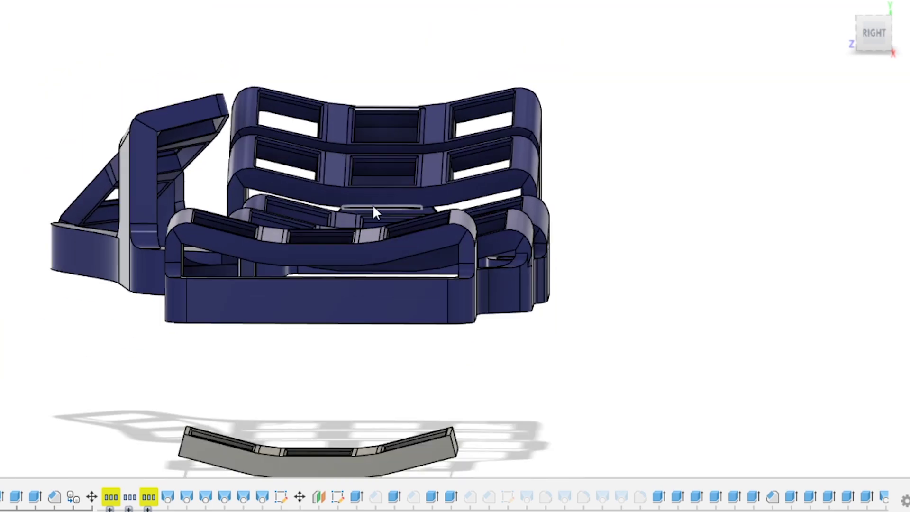
shift+middle_drag(373, 208, 479, 226)
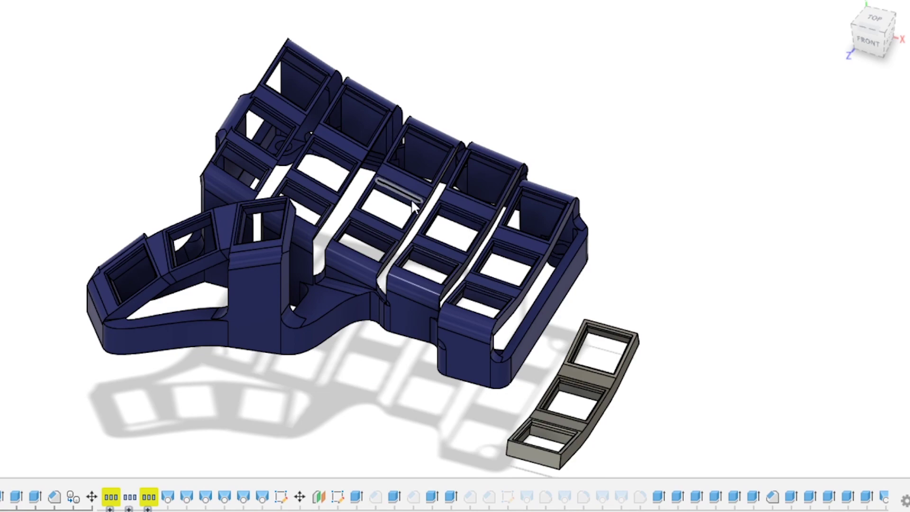
shift+middle_drag(585, 198, 579, 398)
scroll(456, 224, up, 8)
scroll(571, 224, down, 10)
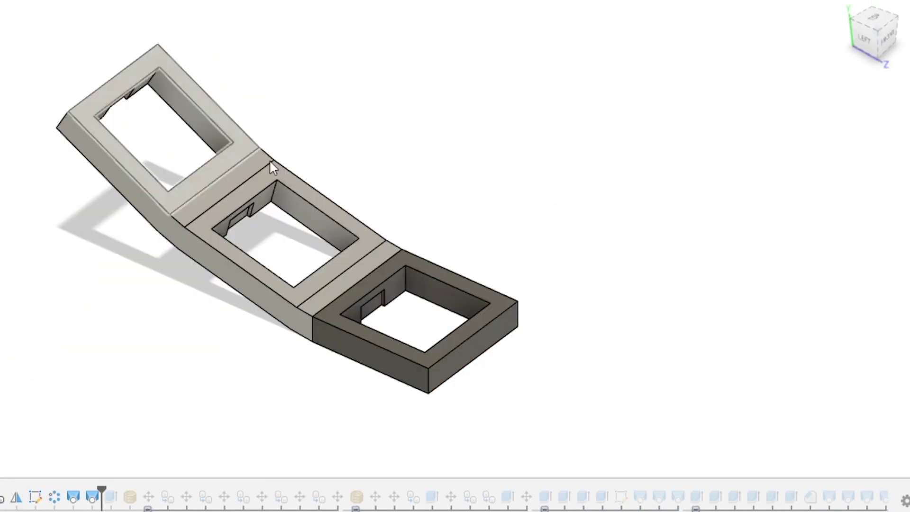
Return to the design with the joined three-frame strip and examine its curve and the bridged gaps between the frames
shift+middle_drag(425, 229, 438, 203)
scroll(417, 238, down, 3)
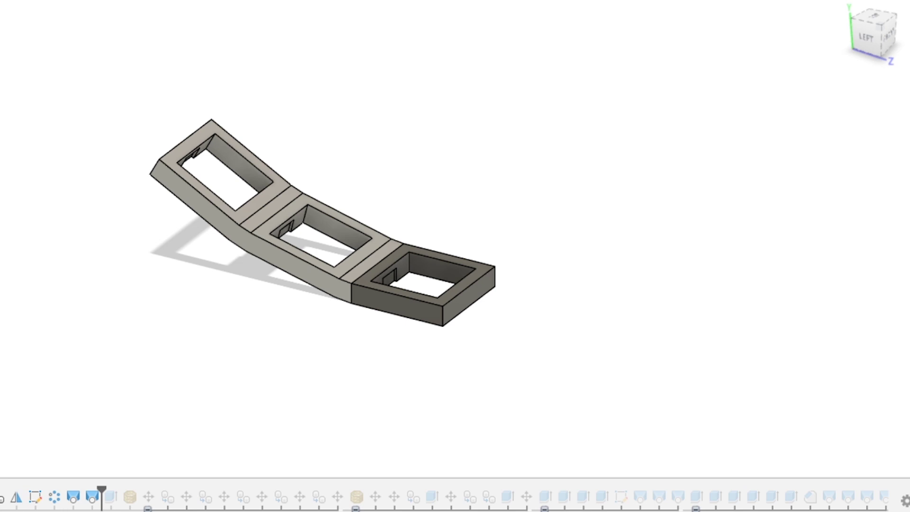
scroll(285, 260, up, 3)
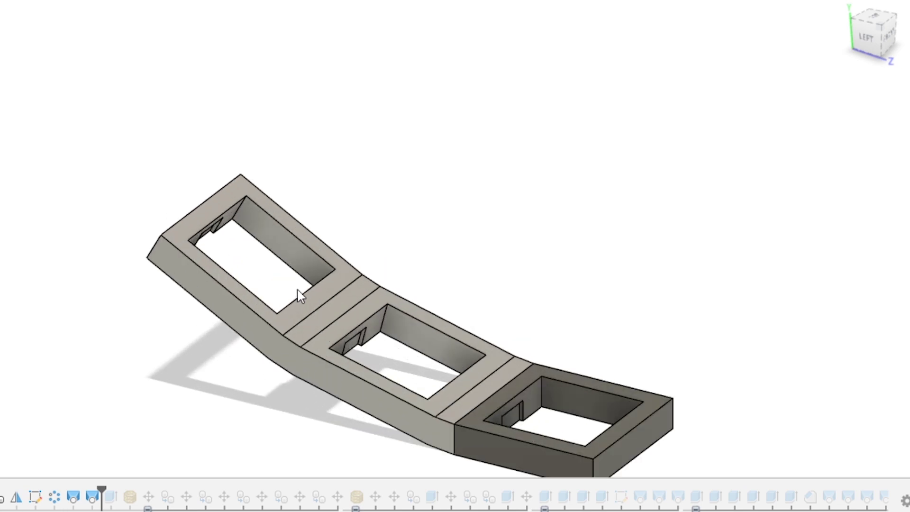
middle_drag(270, 268, 227, 225)
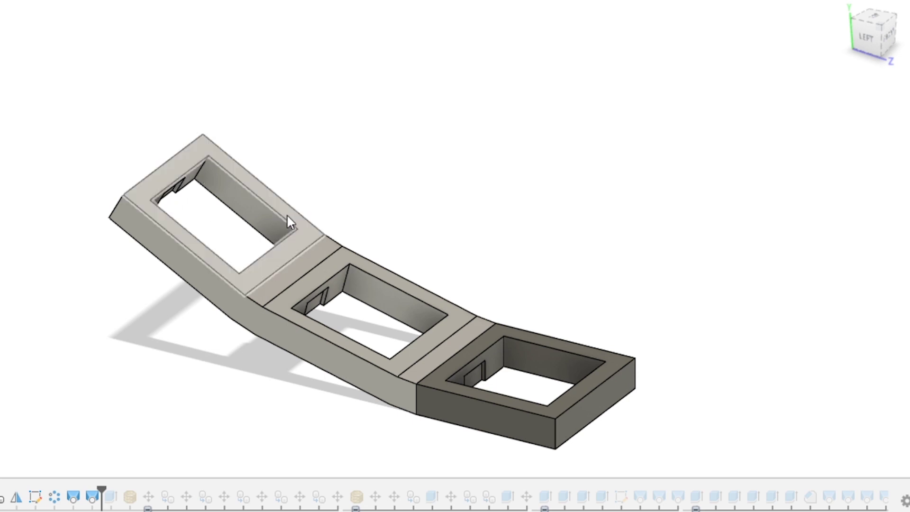
mouse_move(255, 251)
shift+middle_down()
mouse_move(274, 210)
mouse_move(291, 201)
mouse_move(291, 211)
mouse_move(241, 250)
shift+middle_up()
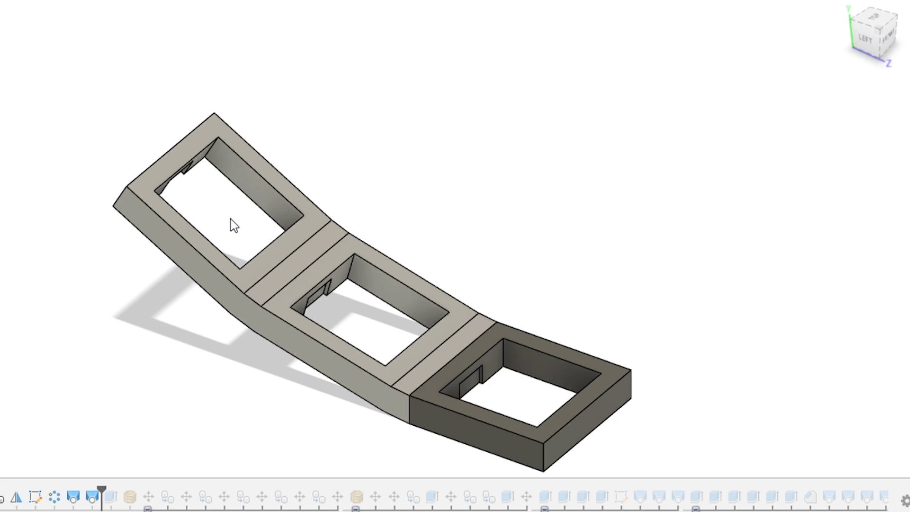
middle_drag(495, 374, 466, 318)
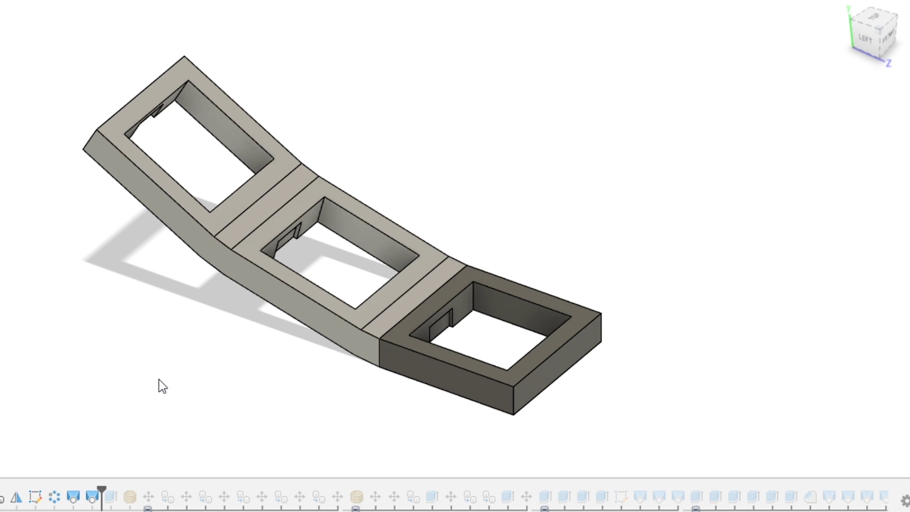
Roll the design history forward to include the reference keyboard mesh and compare the strip with it from several angles
drag(101, 490, 139, 491)
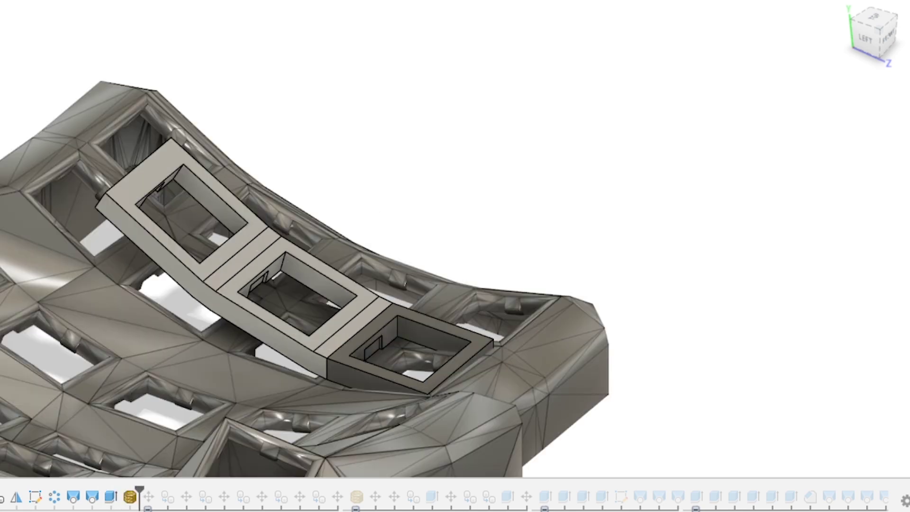
shift+middle_drag(408, 257, 476, 272)
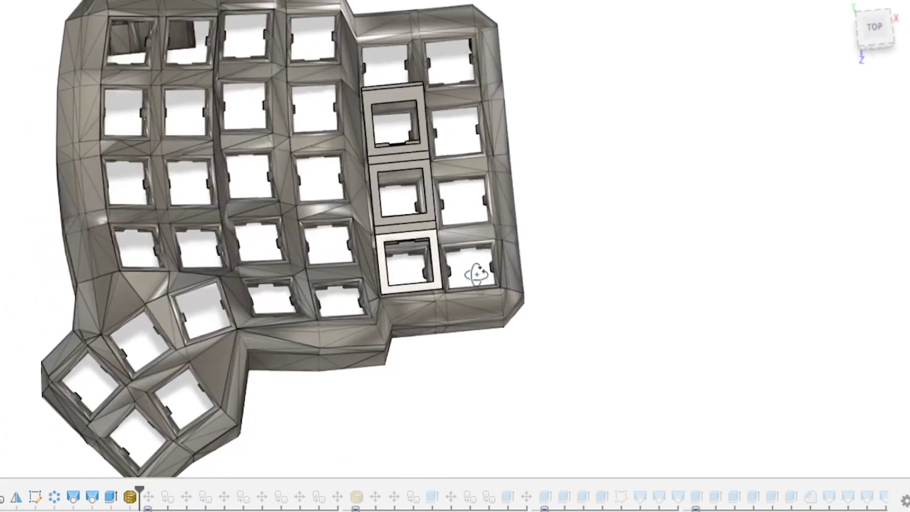
scroll(439, 376, down, 2)
middle_drag(433, 373, 494, 332)
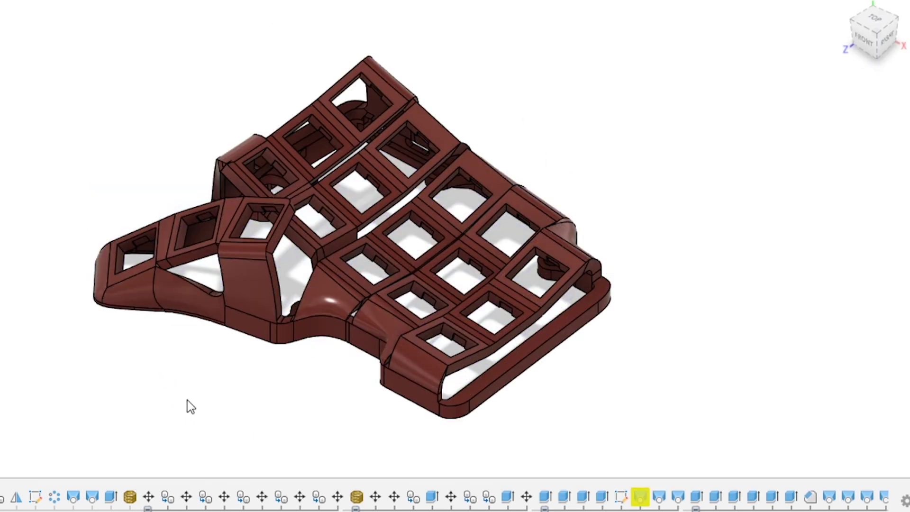
mouse_move(189, 399)
shift+middle_down()
mouse_move(332, 394)
mouse_move(353, 379)
shift+middle_up()
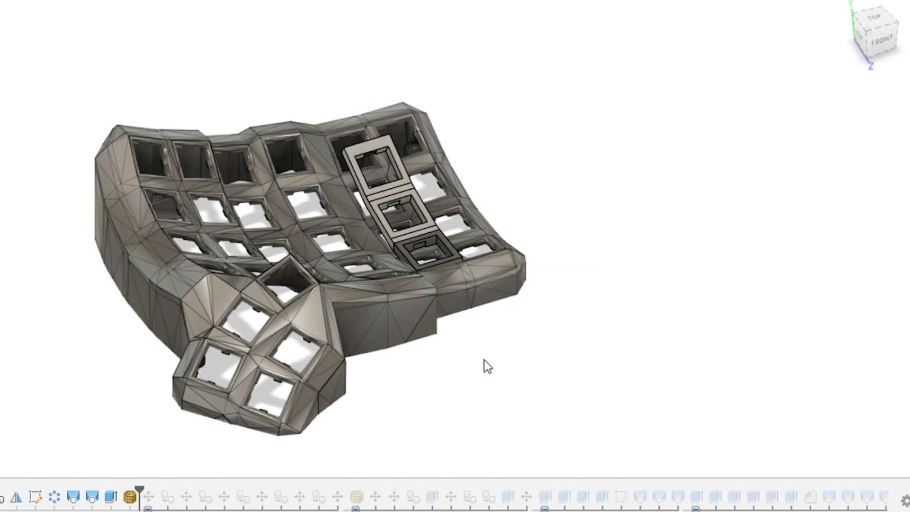
Roll the history past the copy and move features that place the strip copies, and inspect the six columns without the mesh
drag(138, 489, 346, 488)
shift+middle_drag(407, 349, 417, 365)
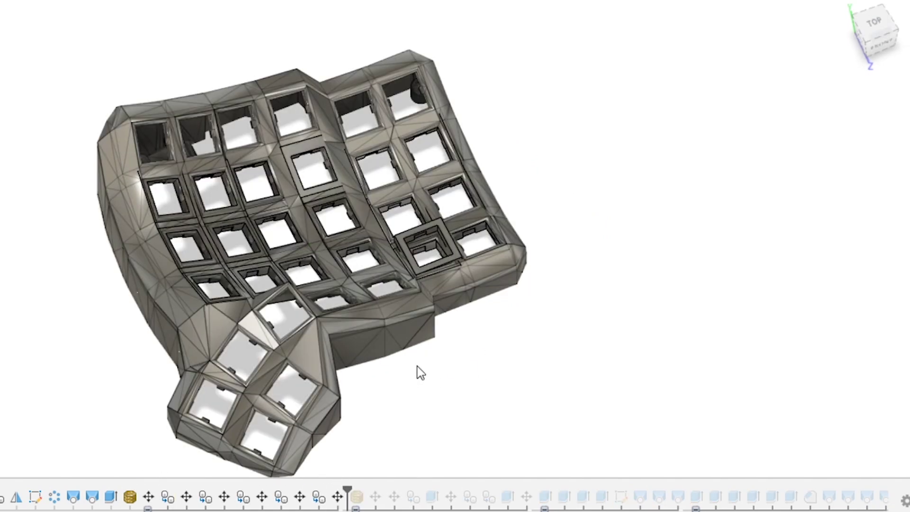
scroll(439, 339, up, 3)
middle_drag(440, 338, 589, 338)
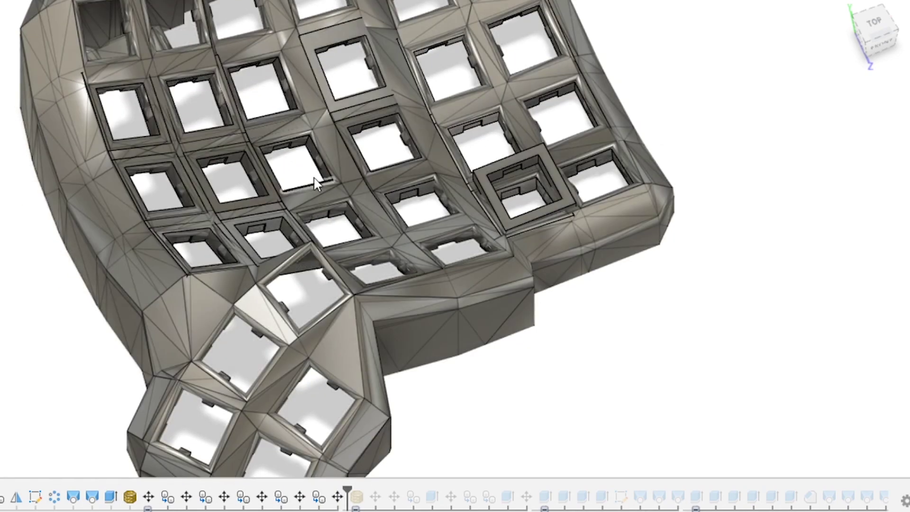
scroll(195, 142, up, 6)
shift+middle_drag(252, 181, 370, 266)
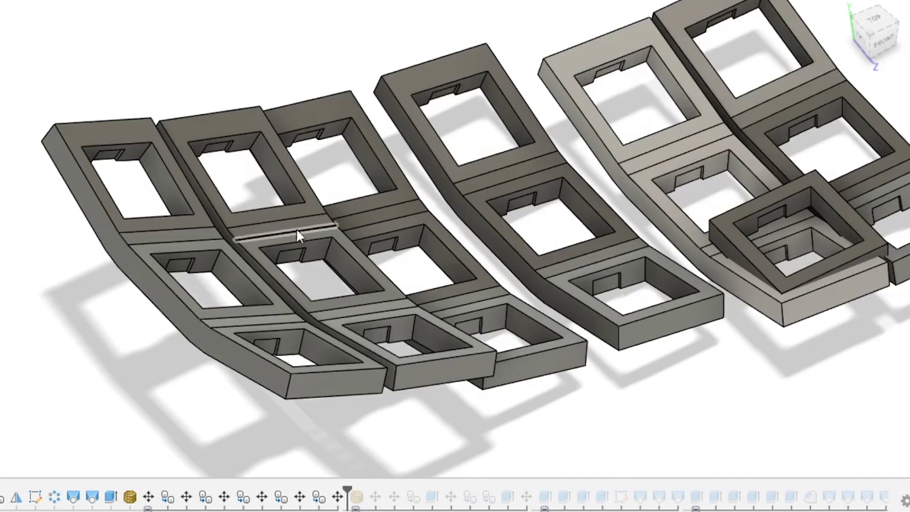
shift+middle_drag(297, 229, 590, 303)
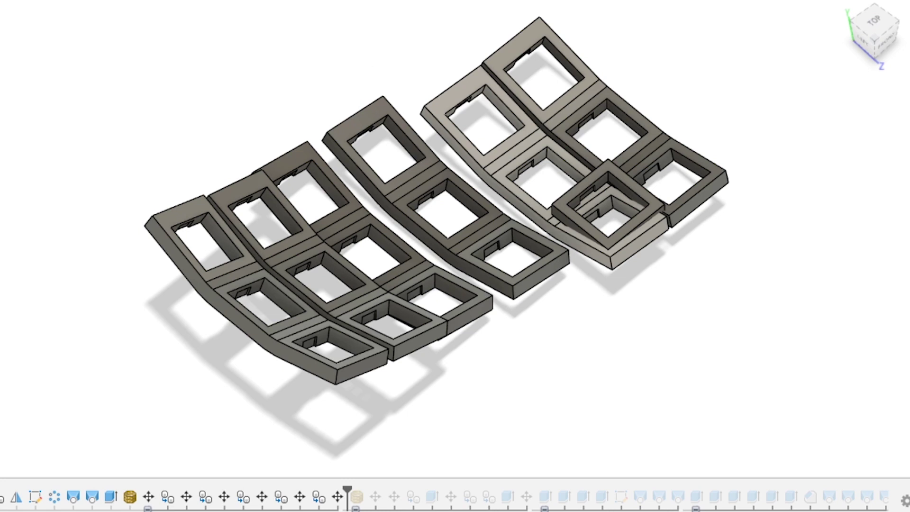
Collapse the group of copy and move features in the history and select the inner edge of the loose single frame
middle_drag(61, 109, 41, 120)
click(149, 509)
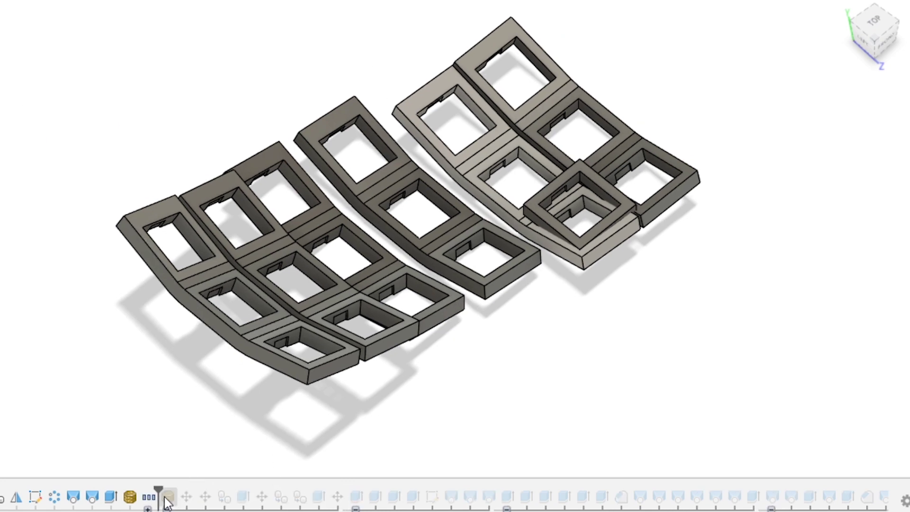
middle_drag(183, 360, 127, 308)
scroll(137, 310, down, 3)
scroll(430, 175, up, 3)
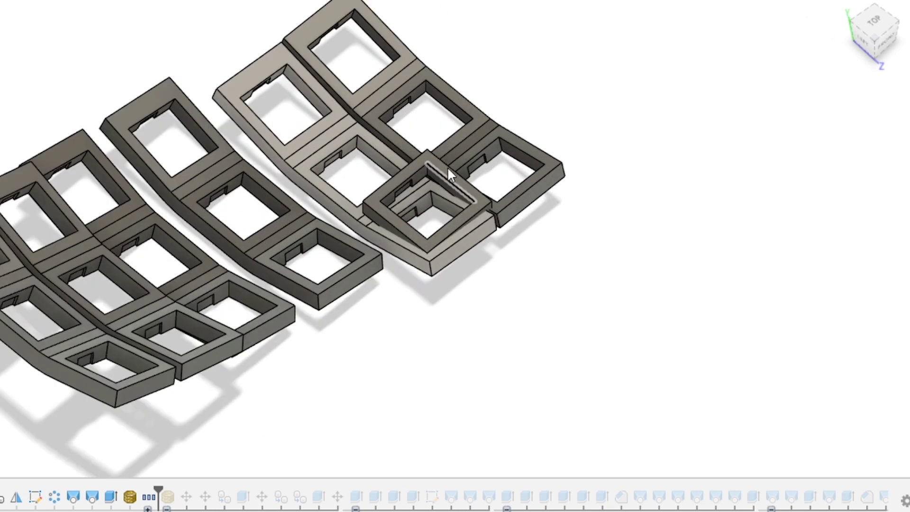
click(465, 185)
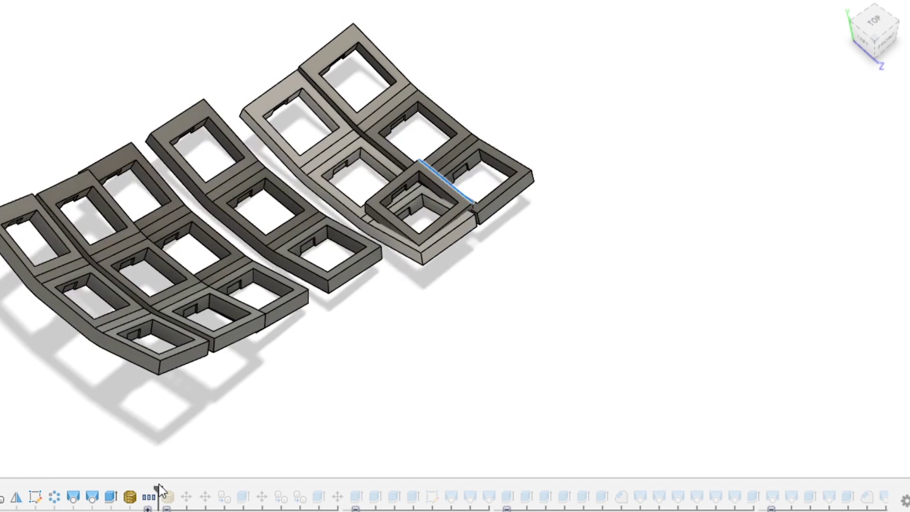
Roll the history forward past the thumb frames' move, copy and extrude features and inspect the three frames beside the columns
drag(159, 490, 337, 493)
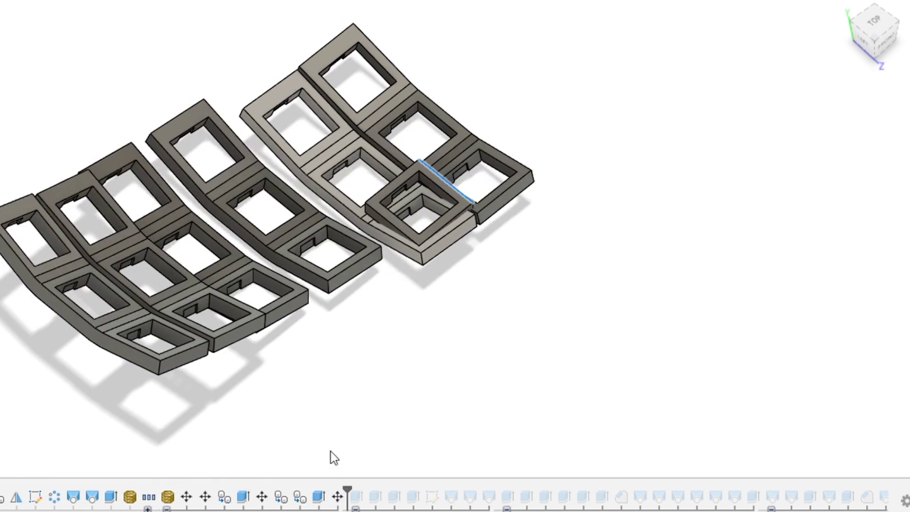
middle_drag(335, 391, 341, 270)
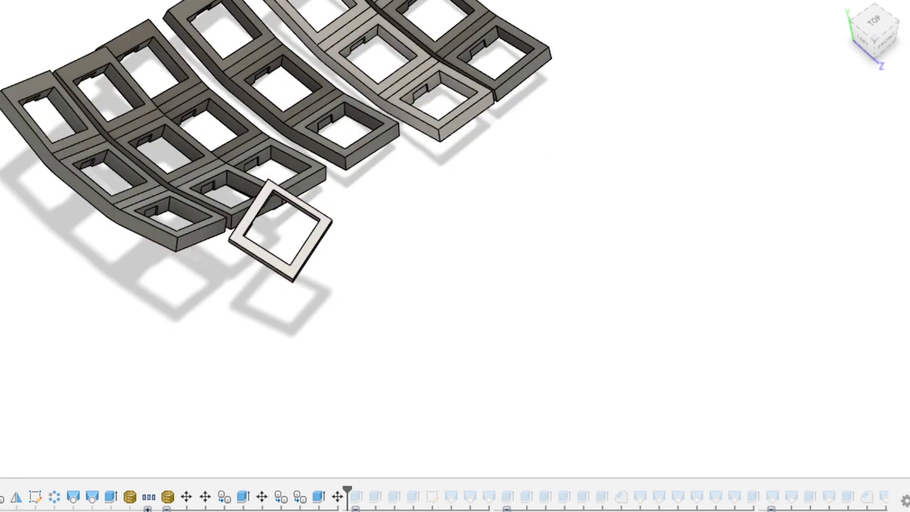
shift+middle_drag(369, 316, 350, 325)
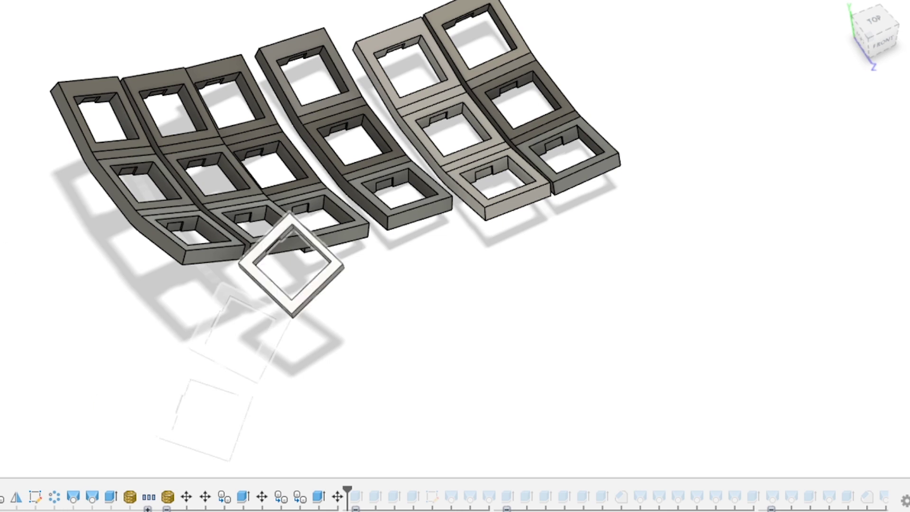
shift+middle_drag(474, 342, 283, 305)
scroll(310, 453, down, 3)
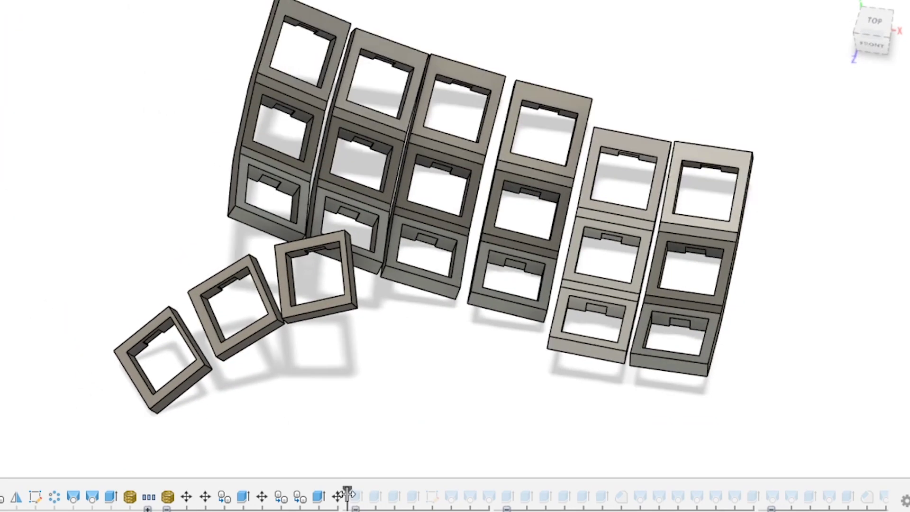
Roll the history past the extrusions that extend the columns' front ends and open the following case outline sketch for editing
drag(347, 493, 422, 493)
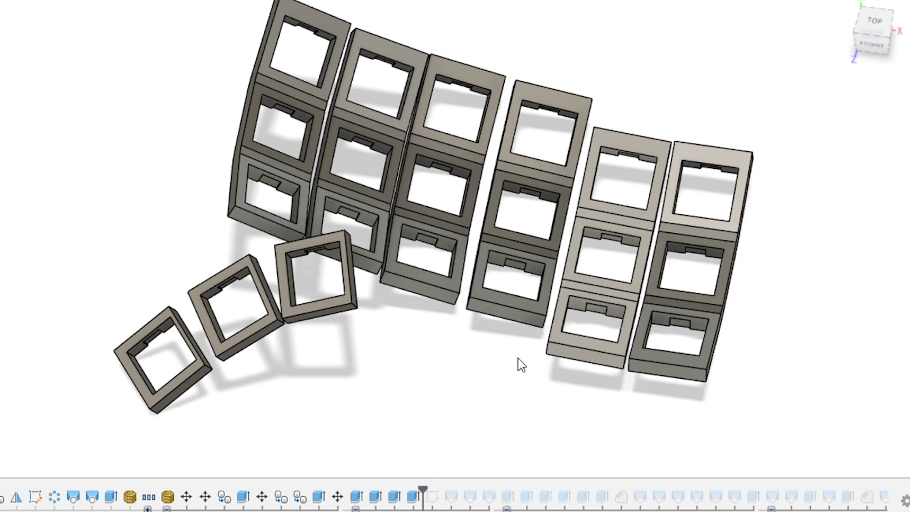
mouse_move(424, 492)
mouse_down()
mouse_move(367, 493)
mouse_move(497, 493)
mouse_move(436, 496)
mouse_up()
double_click(435, 497)
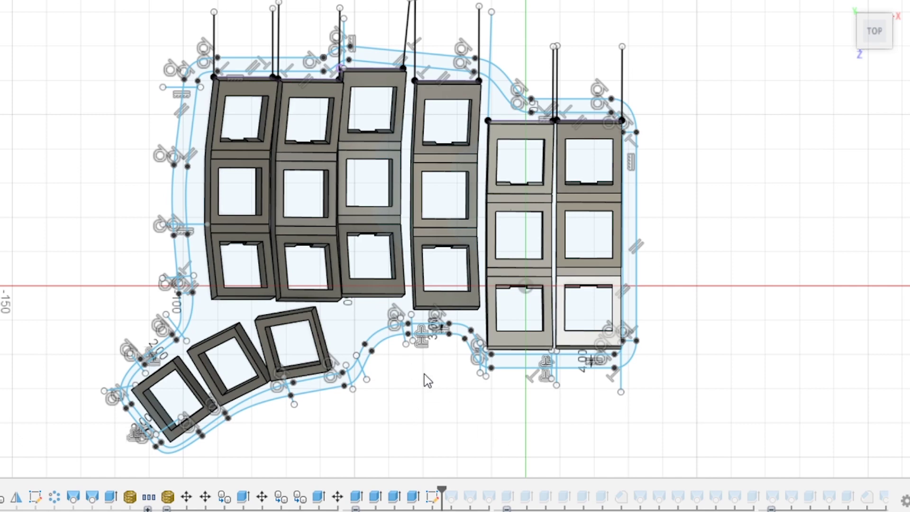
Examine the outline sketch around the key frames at an angle and from the top view, up to the columns' rear edges
mouse_move(434, 391)
shift+middle_down()
mouse_move(427, 357)
mouse_move(435, 286)
mouse_move(420, 232)
mouse_move(432, 248)
mouse_move(428, 308)
shift+middle_up()
shift+middle_drag(441, 348, 445, 372)
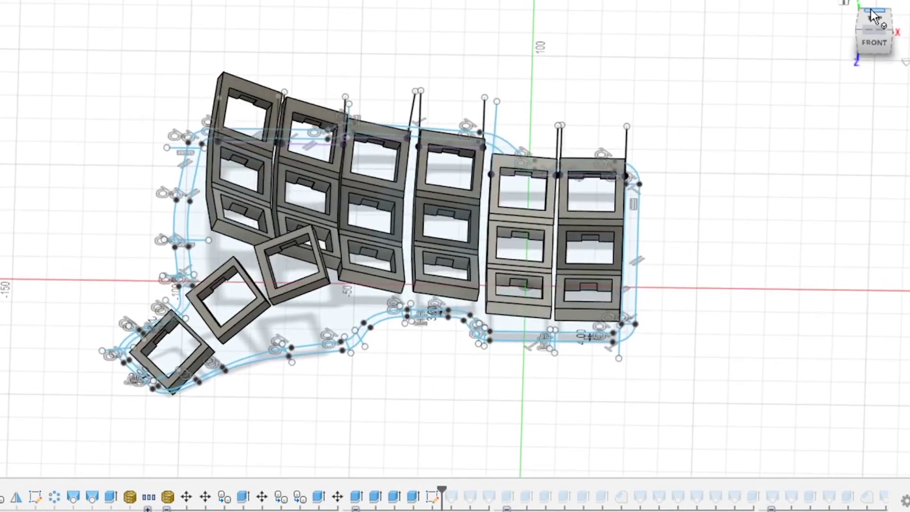
click(875, 14)
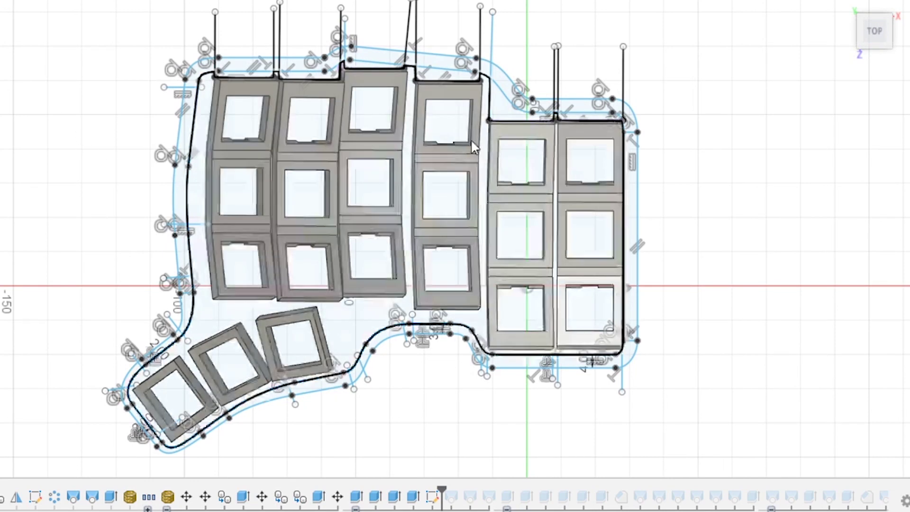
scroll(470, 138, up, 8)
mouse_move(681, 124)
middle_down()
mouse_move(369, 173)
mouse_move(321, 215)
middle_up()
scroll(369, 173, up, 2)
scroll(401, 156, down, 3)
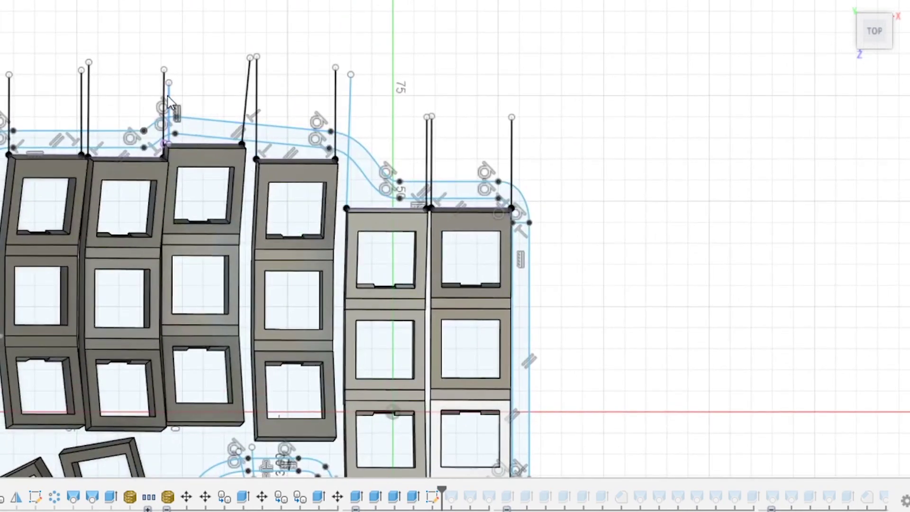
Examine the case outline sketch around the column fronts and thumb frames from the top and at an angle
middle_drag(270, 250, 388, 163)
scroll(387, 163, down, 3)
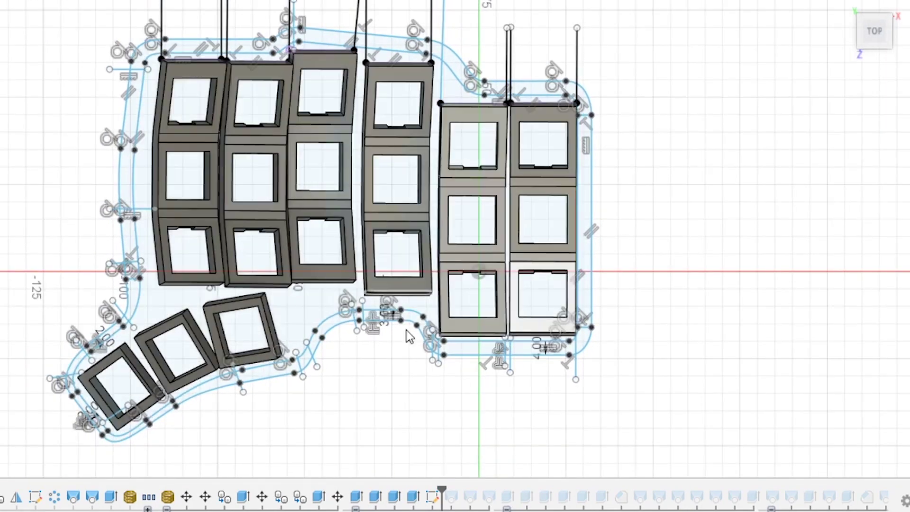
scroll(408, 331, up, 2)
middle_drag(409, 332, 380, 405)
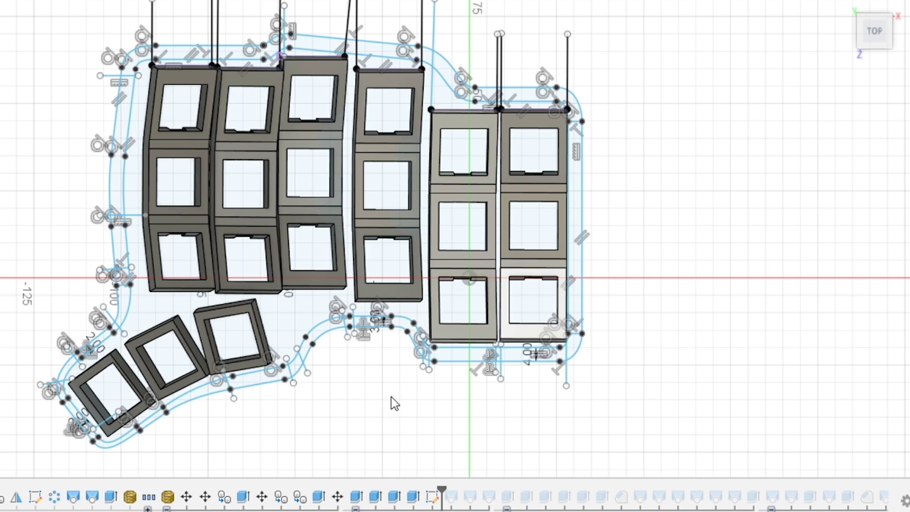
shift+middle_drag(508, 411, 469, 351)
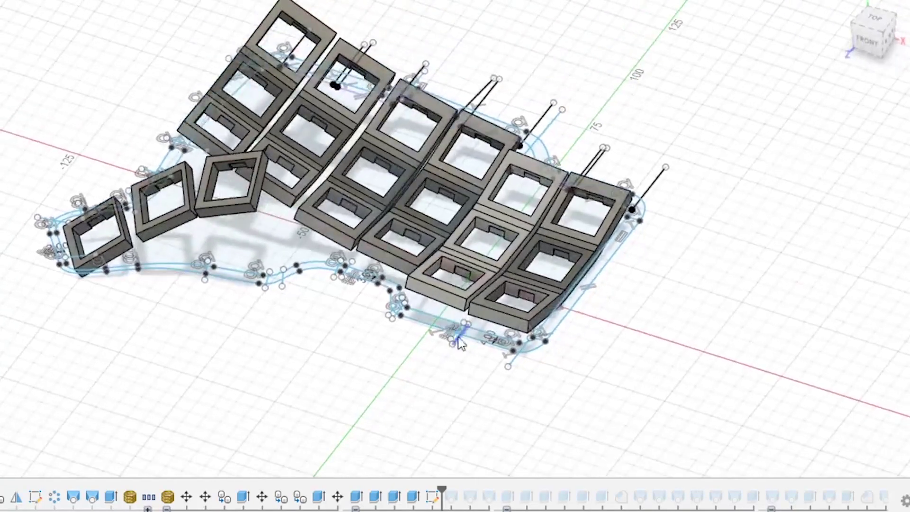
scroll(471, 348, up, 5)
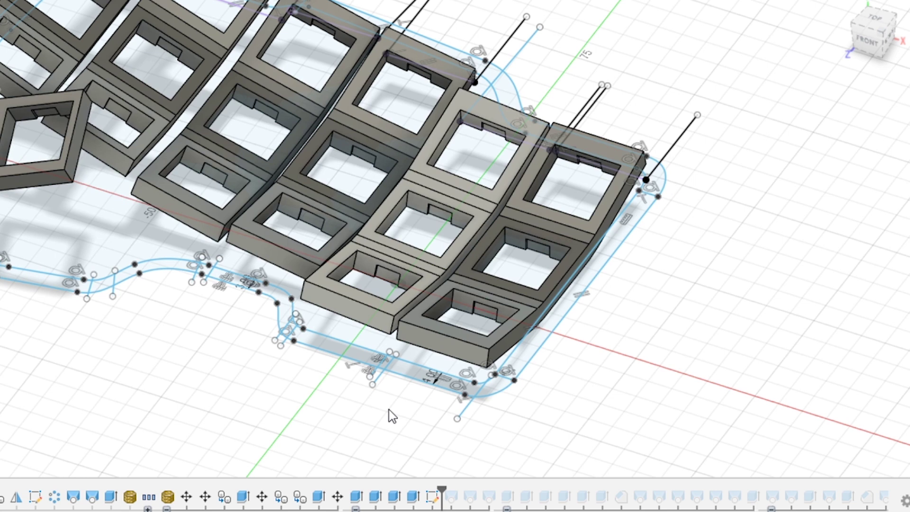
mouse_move(390, 416)
middle_down()
mouse_move(241, 400)
mouse_move(361, 438)
middle_up()
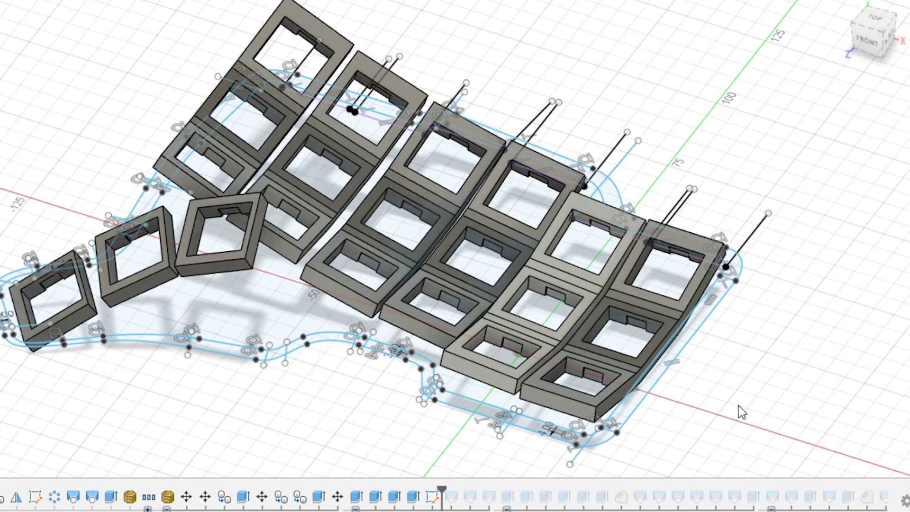
middle_drag(700, 183, 628, 132)
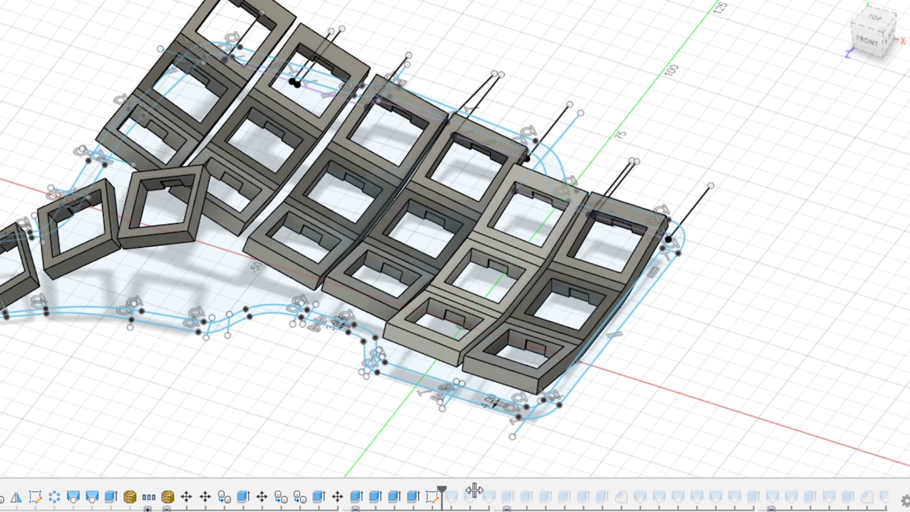
Roll the history forward past the first loft and inspect how it joins the outer column's front end to the outline
drag(441, 493, 459, 493)
middle_drag(433, 433, 386, 399)
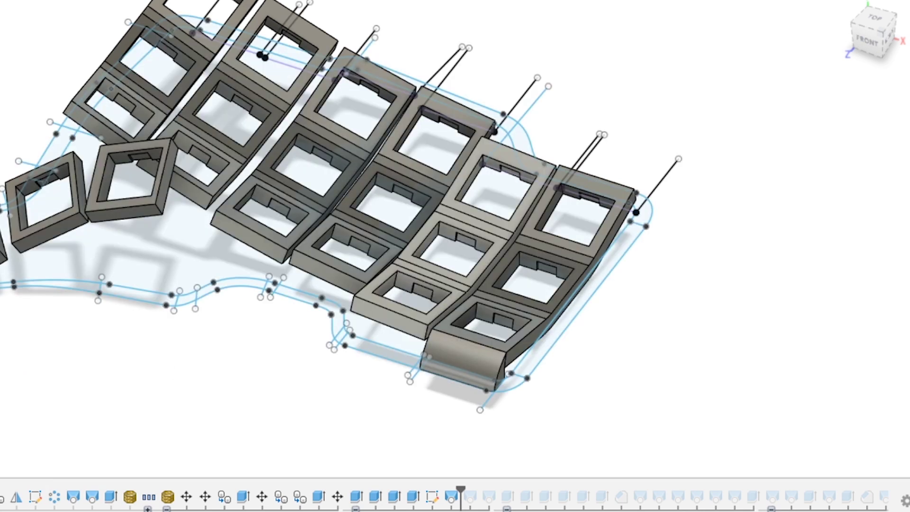
shift+middle_drag(493, 417, 311, 388)
shift+middle_drag(385, 385, 441, 265)
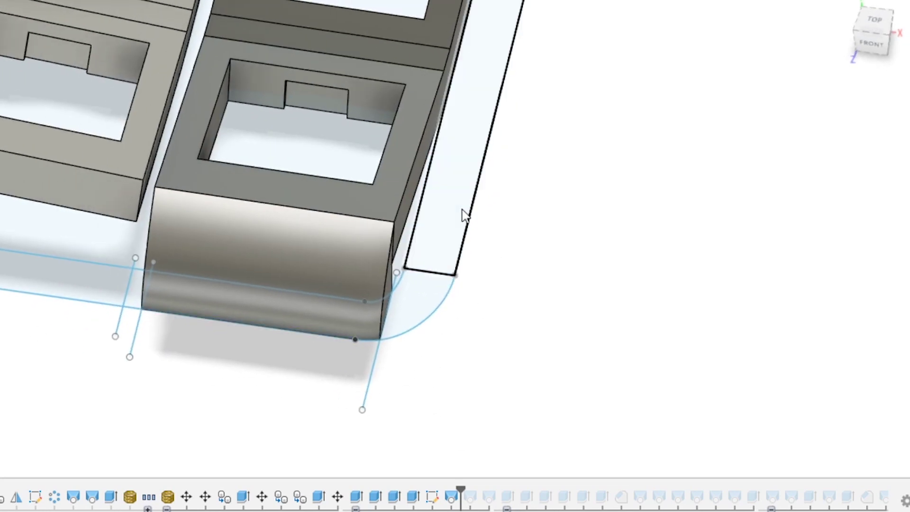
click(463, 238)
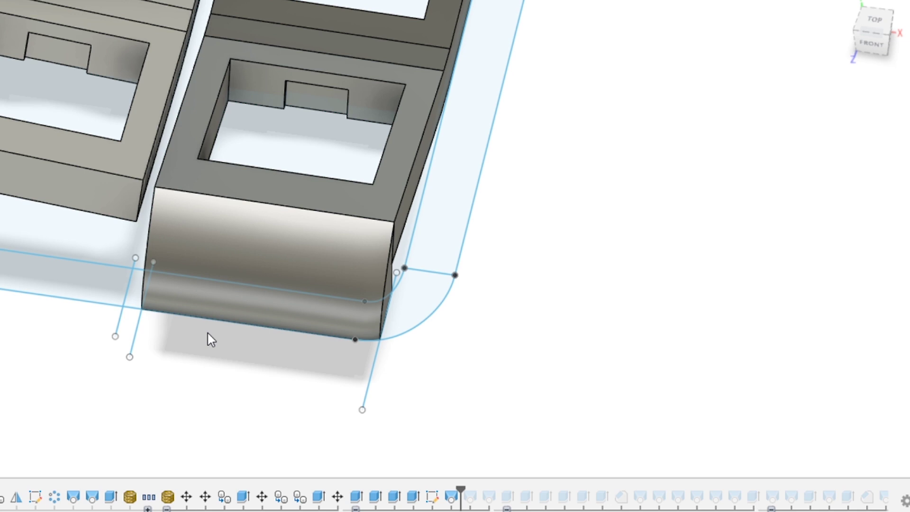
mouse_move(152, 357)
shift+middle_down()
mouse_move(234, 359)
mouse_move(147, 323)
shift+middle_up()
drag(128, 323, 153, 311)
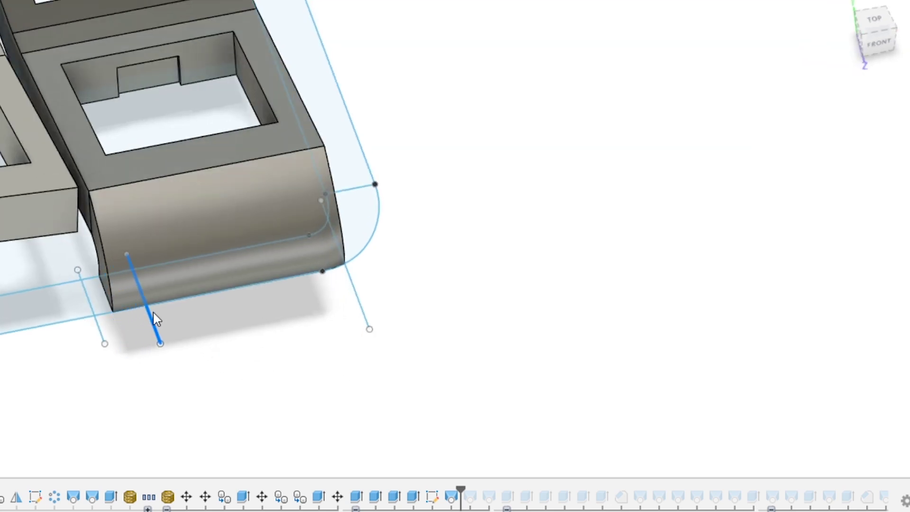
shift+middle_drag(190, 420, 224, 401)
key(ctrl+z)
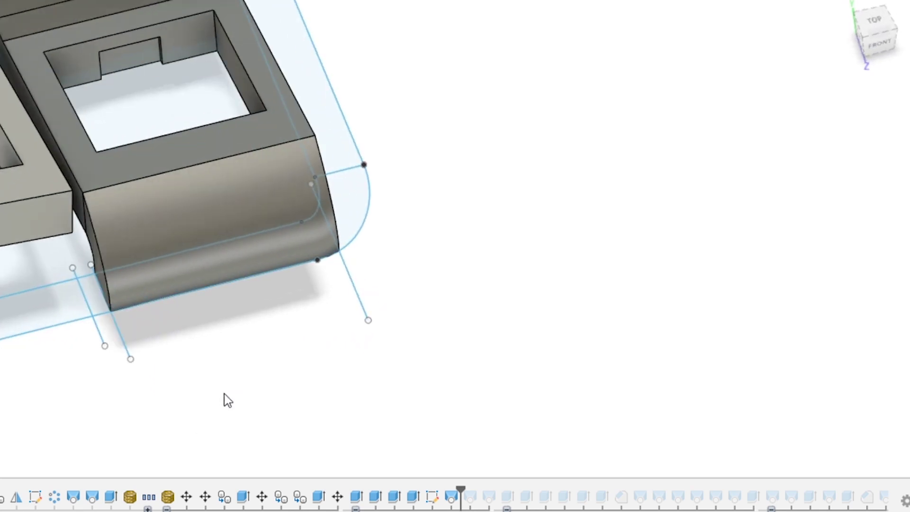
Roll the history forward past the next two lofts that join the neighbouring columns' front ends to the outline
scroll(224, 396, down, 4)
mouse_move(423, 338)
middle_down()
mouse_move(550, 295)
mouse_move(528, 334)
mouse_move(493, 351)
mouse_move(628, 306)
mouse_move(641, 311)
mouse_move(578, 305)
mouse_move(591, 303)
middle_up()
scroll(528, 334, down, 4)
scroll(493, 351, down, 1)
drag(455, 495, 497, 493)
scroll(477, 501, down, 3)
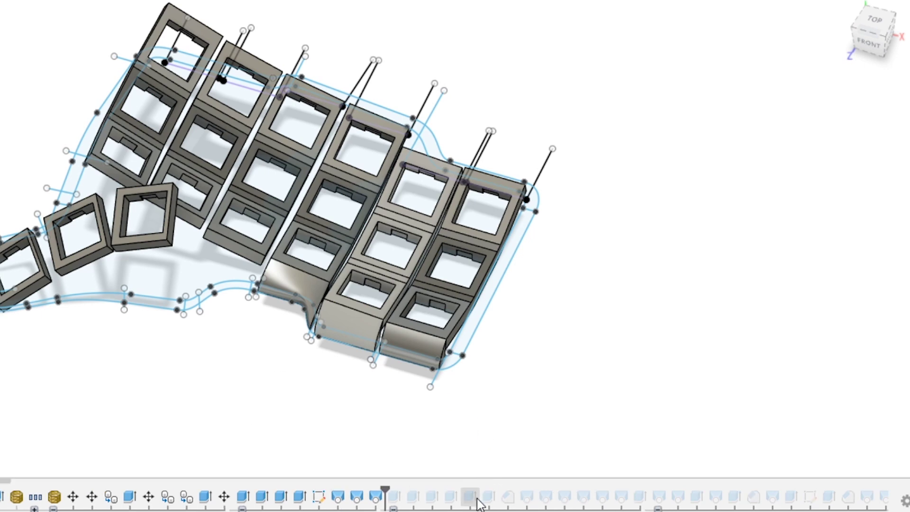
Roll the history forward past the group of extrusions following the lofts and inspect the columns' rear ends above the outline
drag(383, 488, 468, 478)
shift+middle_drag(532, 398, 385, 395)
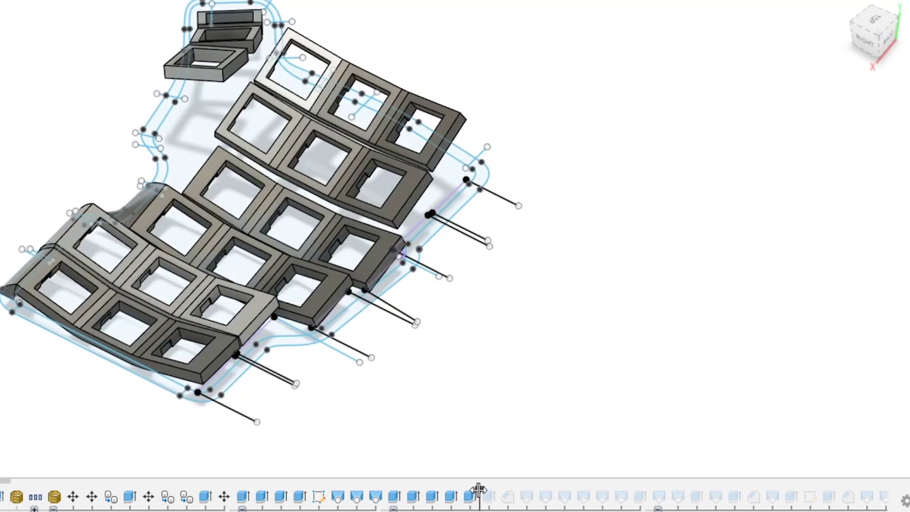
mouse_move(480, 493)
mouse_down()
mouse_move(404, 491)
mouse_move(513, 488)
mouse_move(498, 488)
mouse_up()
scroll(421, 379, up, 6)
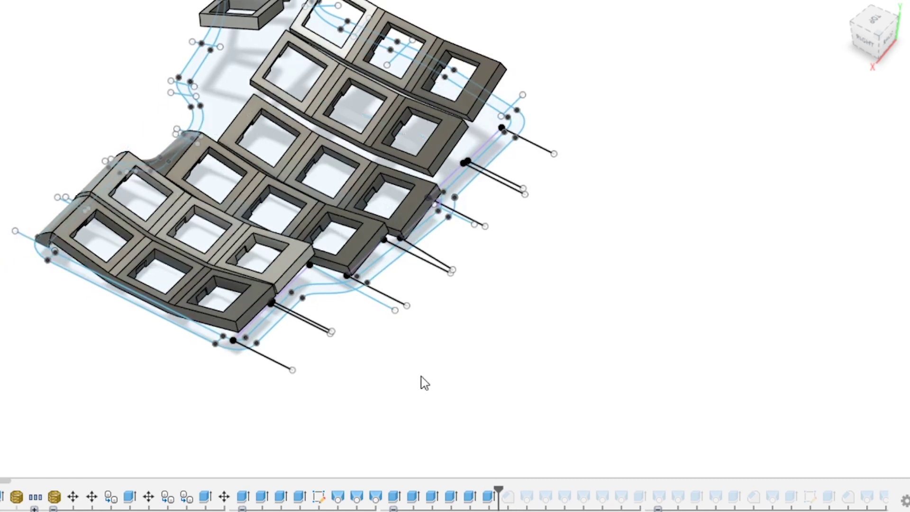
shift+middle_drag(252, 338, 262, 317)
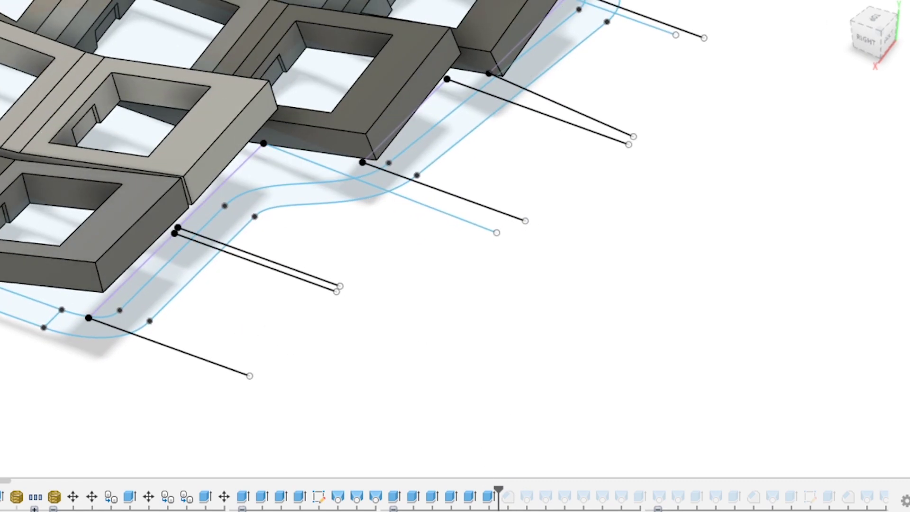
Select the rear end faces of two columns together with their matching outline regions, clearing the selection after each pair
click(128, 254)
ctrl+click(177, 291)
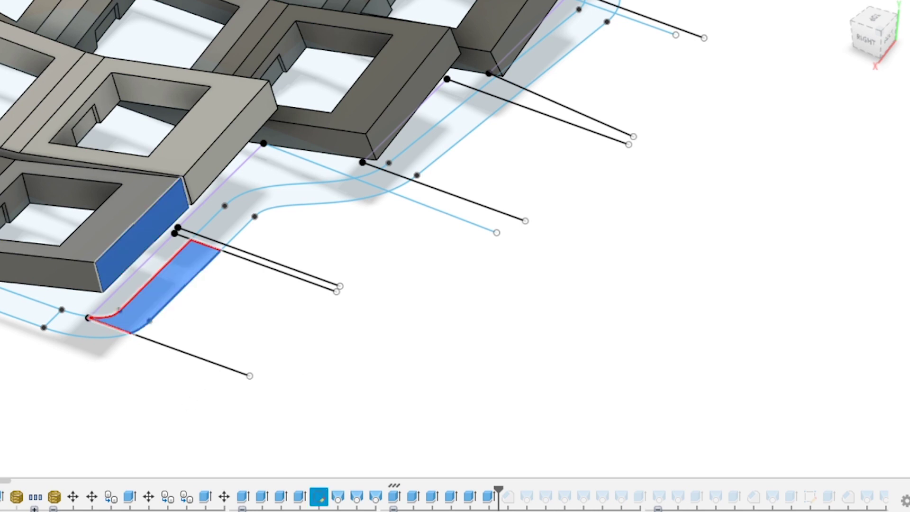
click(341, 374)
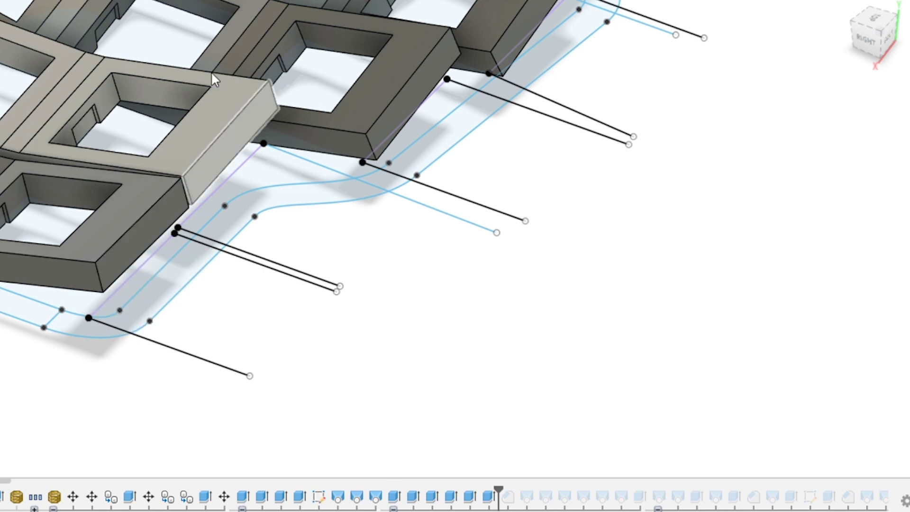
click(392, 128)
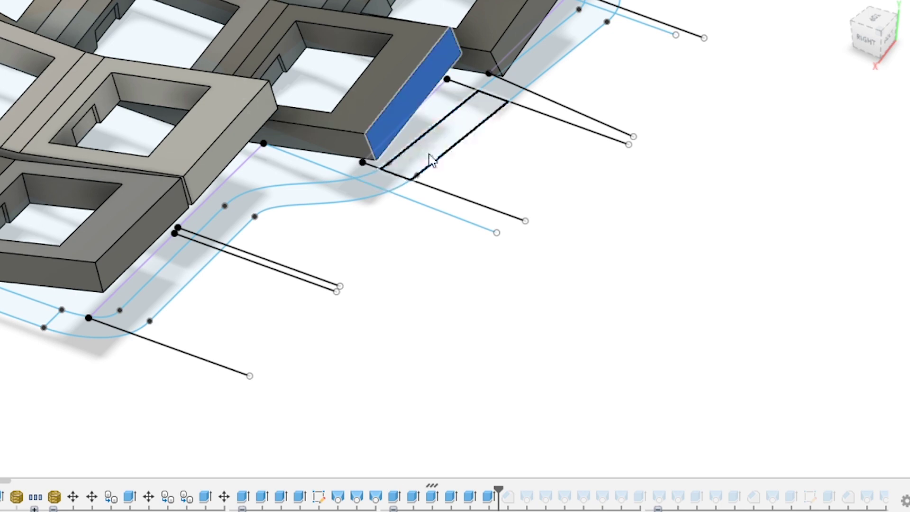
ctrl+click(431, 160)
middle_drag(403, 218, 322, 425)
shift+middle_drag(417, 341, 409, 360)
key(Escape)
Examine the columns' rear ends and their angled end faces closely from the right side view
mouse_move(532, 189)
middle_down()
mouse_move(441, 283)
mouse_move(506, 183)
mouse_move(288, 410)
mouse_move(312, 351)
mouse_move(194, 384)
mouse_move(229, 329)
middle_up()
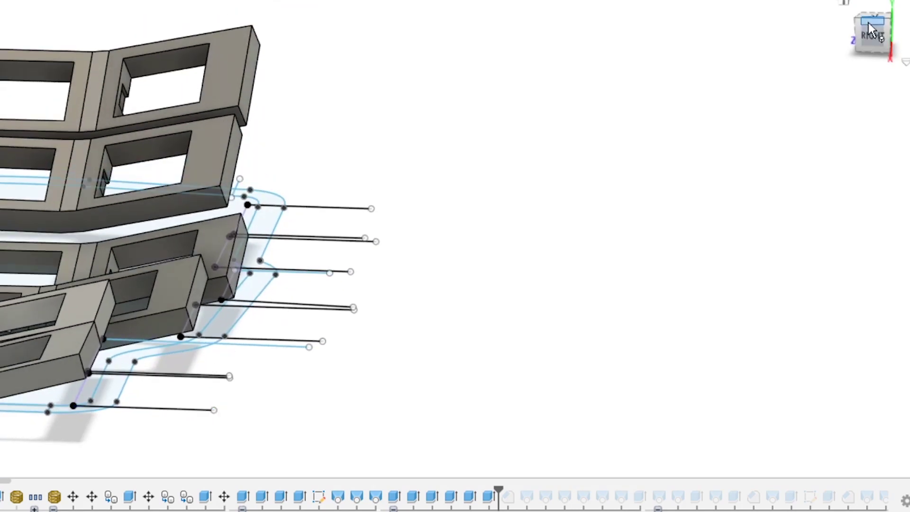
click(871, 37)
scroll(240, 258, up, 5)
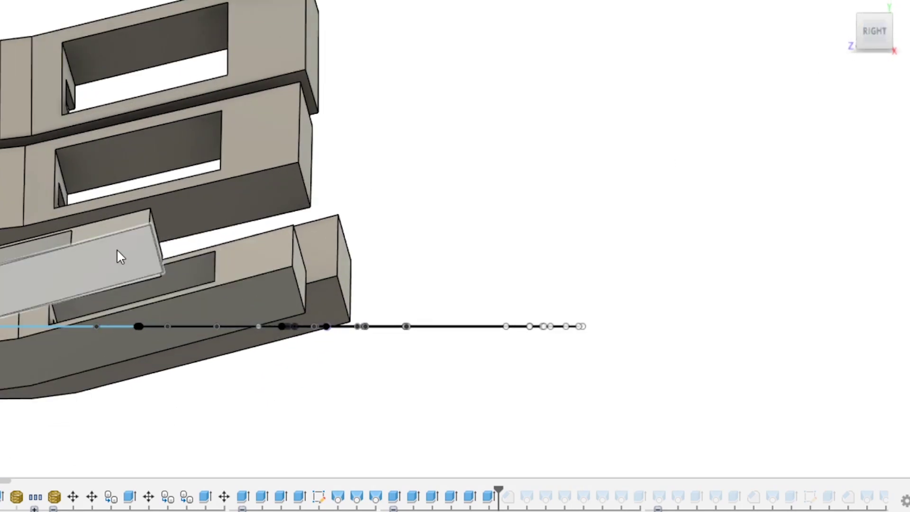
scroll(152, 227, up, 3)
scroll(147, 222, up, 5)
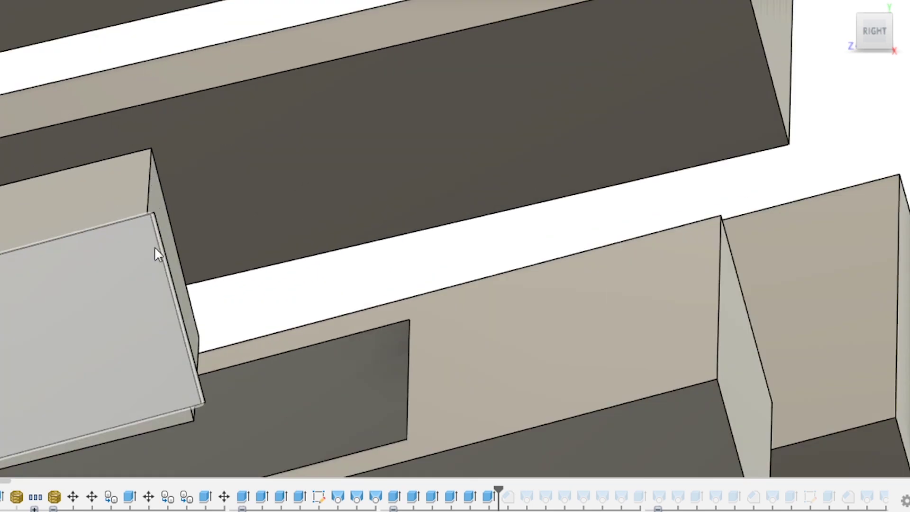
middle_drag(463, 223, 0, 211)
middle_drag(362, 287, 360, 262)
scroll(359, 264, down, 3)
scroll(459, 240, down, 3)
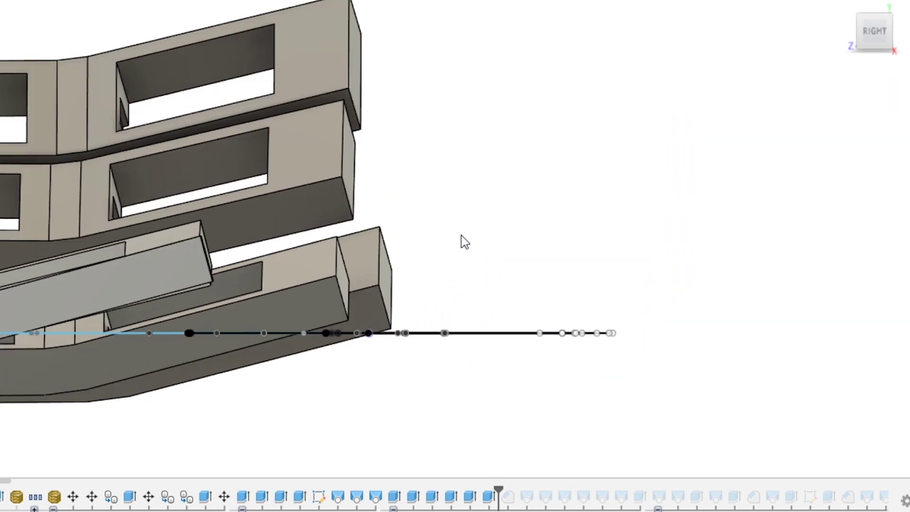
middle_drag(459, 240, 450, 327)
Examine the finished case's rounded rear column ends up close, at an angle and from the right side
scroll(278, 231, up, 5)
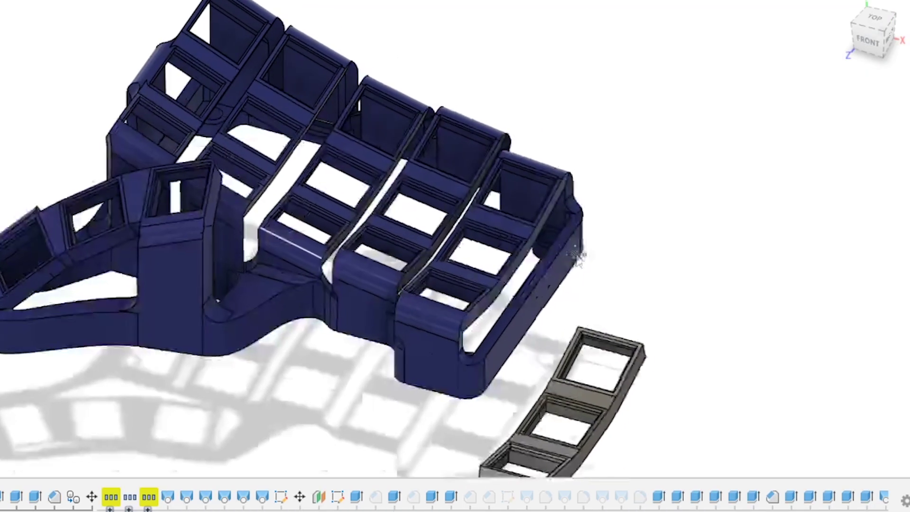
scroll(615, 198, down, 3)
scroll(555, 229, up, 8)
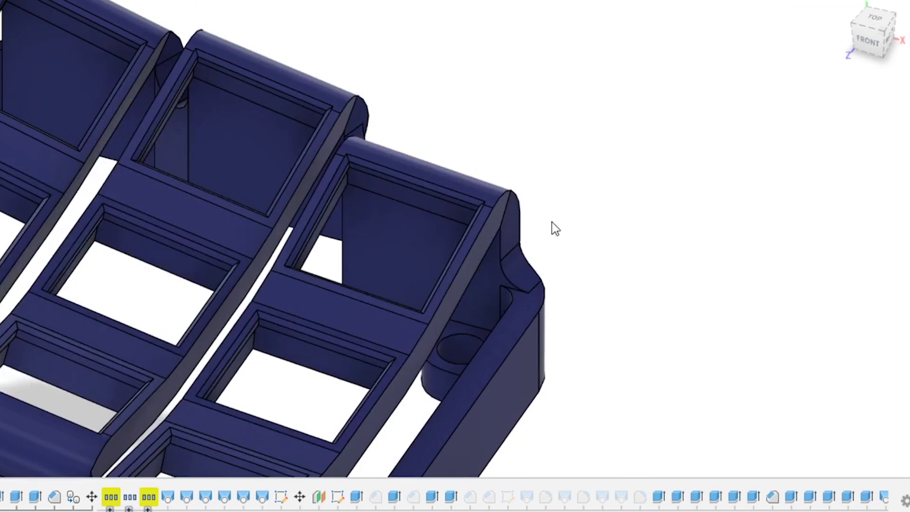
shift+middle_drag(522, 220, 453, 237)
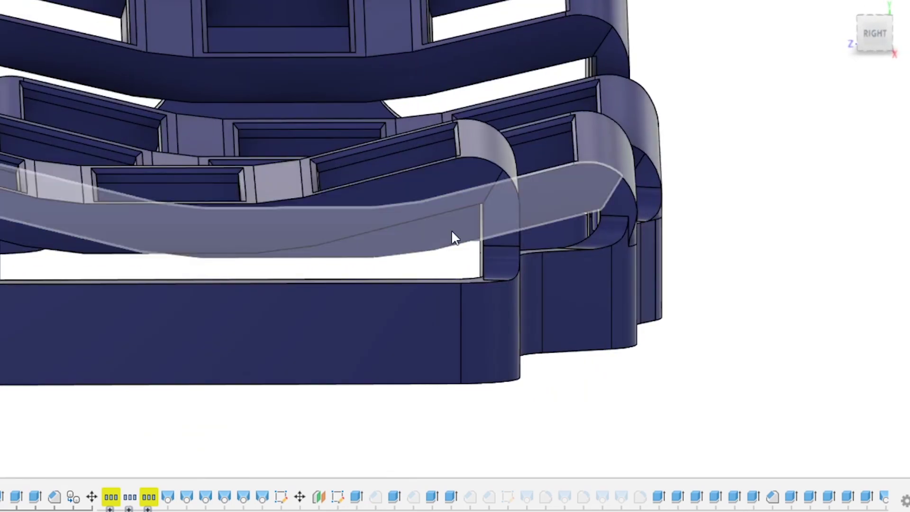
scroll(452, 231, up, 5)
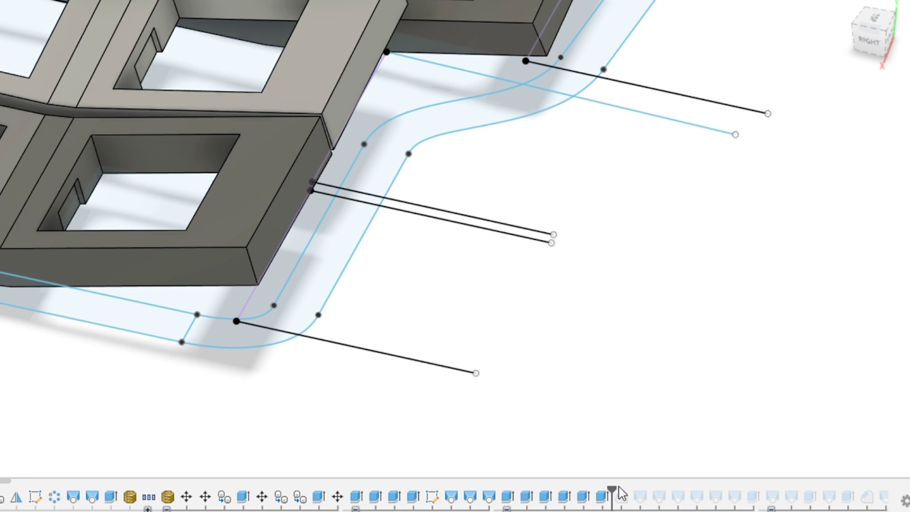
Roll the history forward past the chamfer on the columns' rear ends and inspect the bevelled ends from both sides
drag(612, 491, 631, 491)
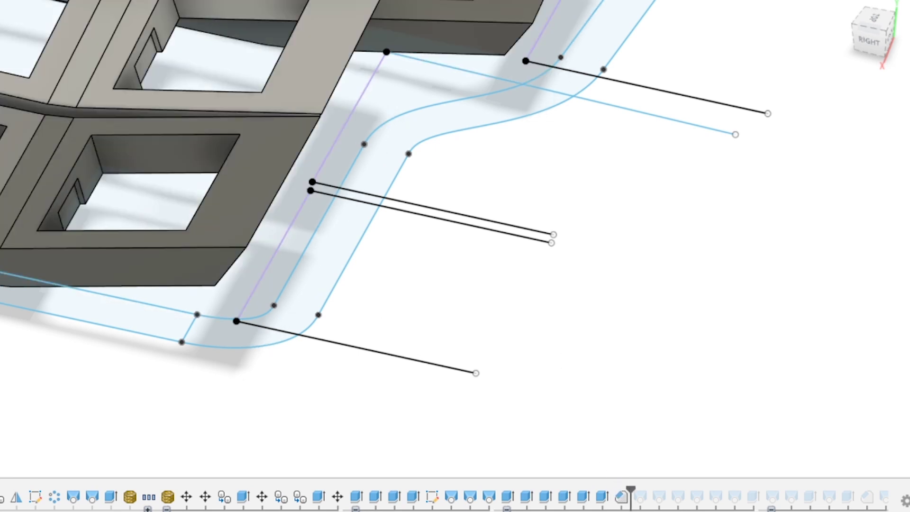
shift+middle_drag(537, 210, 453, 143)
scroll(454, 143, down, 3)
scroll(473, 236, down, 1)
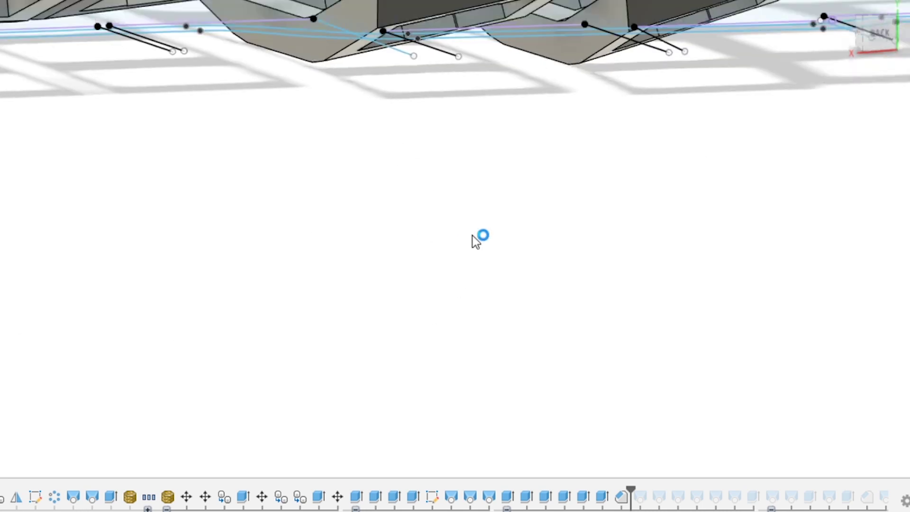
middle_drag(472, 235, 416, 336)
scroll(416, 336, down, 3)
mouse_move(659, 302)
shift+middle_down()
mouse_move(693, 278)
mouse_move(553, 328)
mouse_move(559, 344)
shift+middle_up()
scroll(706, 168, up, 4)
scroll(431, 99, down, 2)
middle_drag(431, 98, 434, 305)
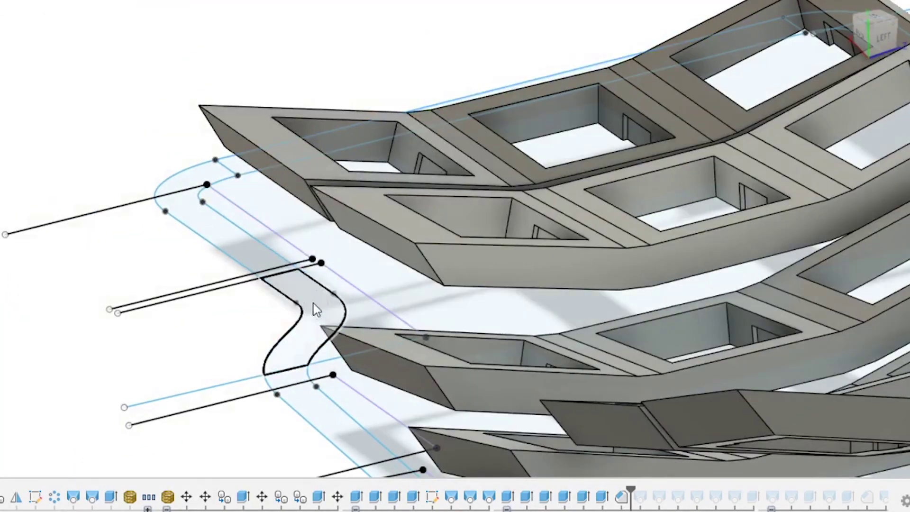
shift+middle_drag(314, 303, 487, 293)
scroll(163, 299, up, 3)
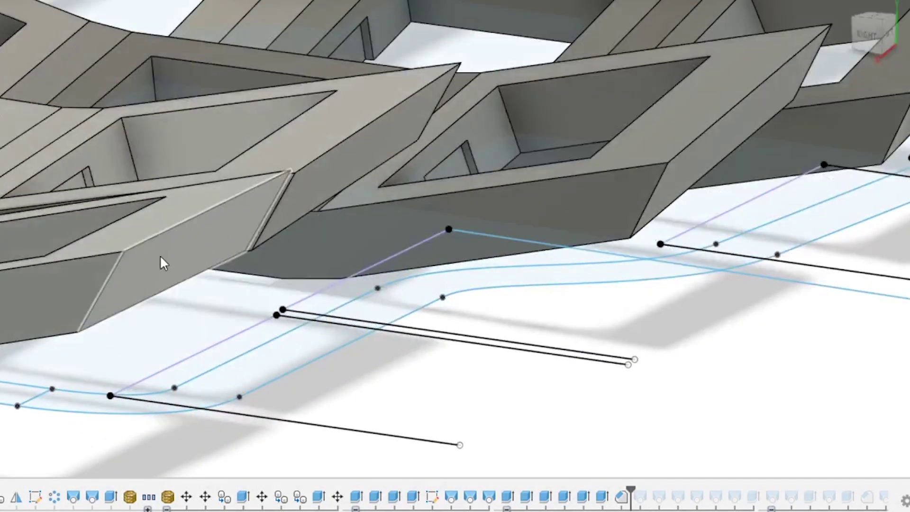
scroll(183, 266, down, 2)
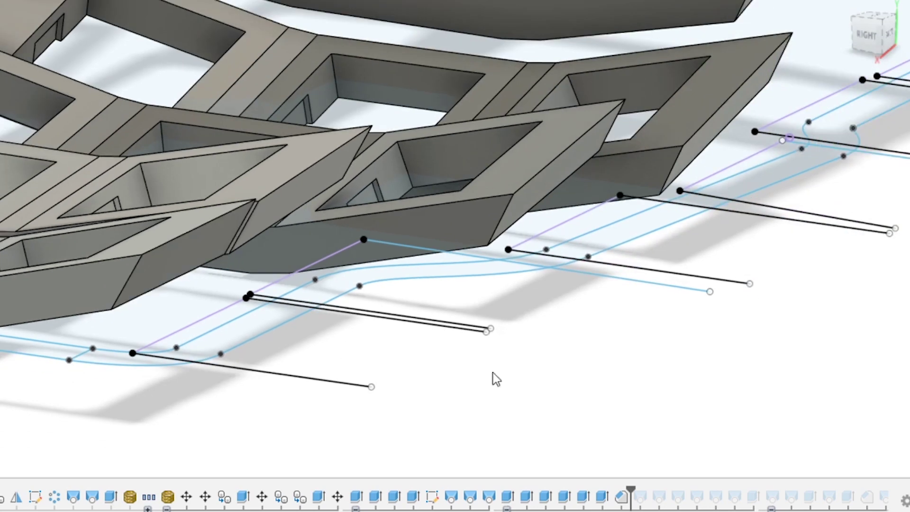
Roll the history forward past the lofts joining all the columns' rear ends to the outline and inspect them from above
drag(630, 491, 642, 499)
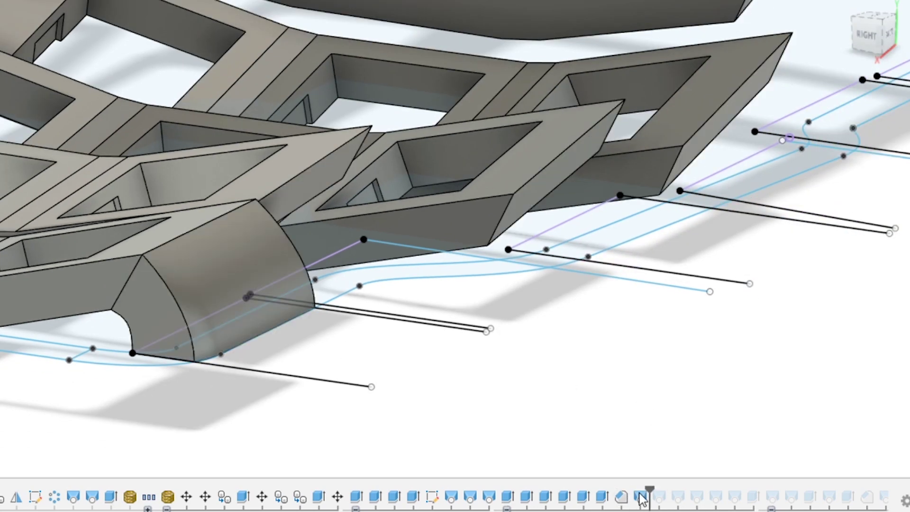
scroll(554, 396, down, 5)
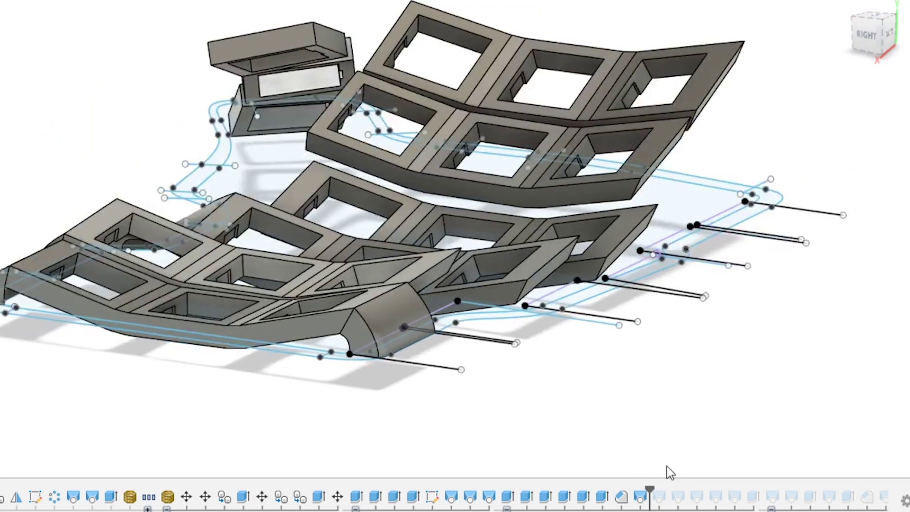
drag(650, 491, 744, 491)
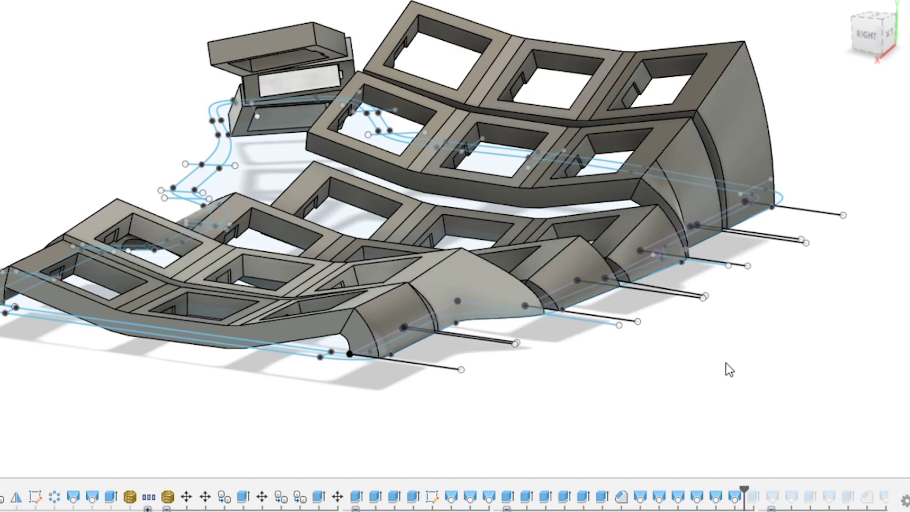
shift+middle_drag(729, 370, 545, 313)
middle_drag(863, 408, 208, 183)
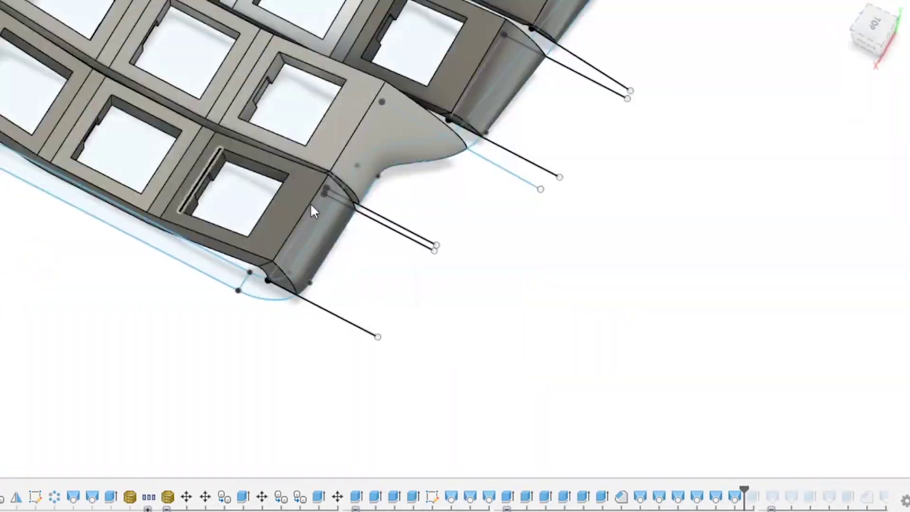
Examine the columns' lofted rear ends, the outline sketch and the separate thumb key frames from behind and from above
shift+middle_drag(515, 154, 266, 378)
scroll(396, 310, down, 4)
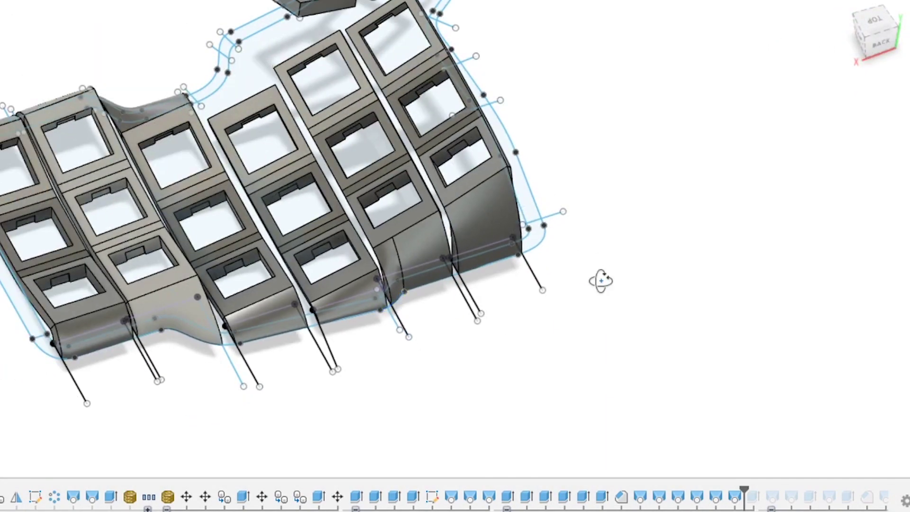
shift+middle_drag(601, 281, 320, 253)
middle_drag(605, 330, 411, 69)
shift+middle_drag(562, 314, 603, 357)
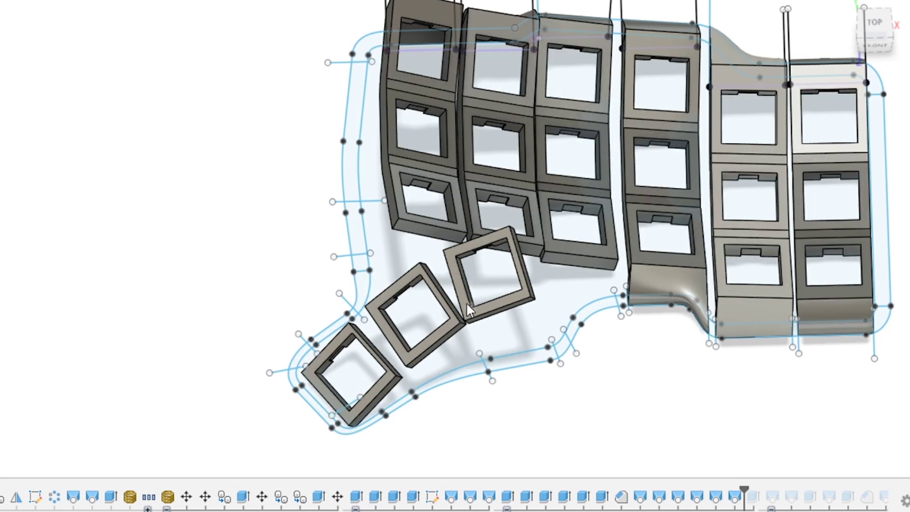
scroll(448, 488, down, 5)
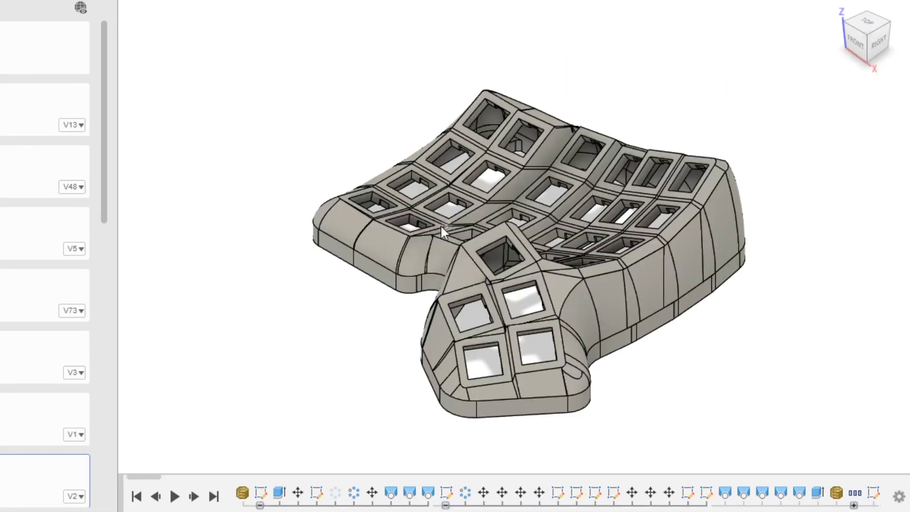
Examine the finished case's thumb cluster and the surfaces joining it to the key columns from the front, back and side
shift+middle_drag(653, 396, 666, 361)
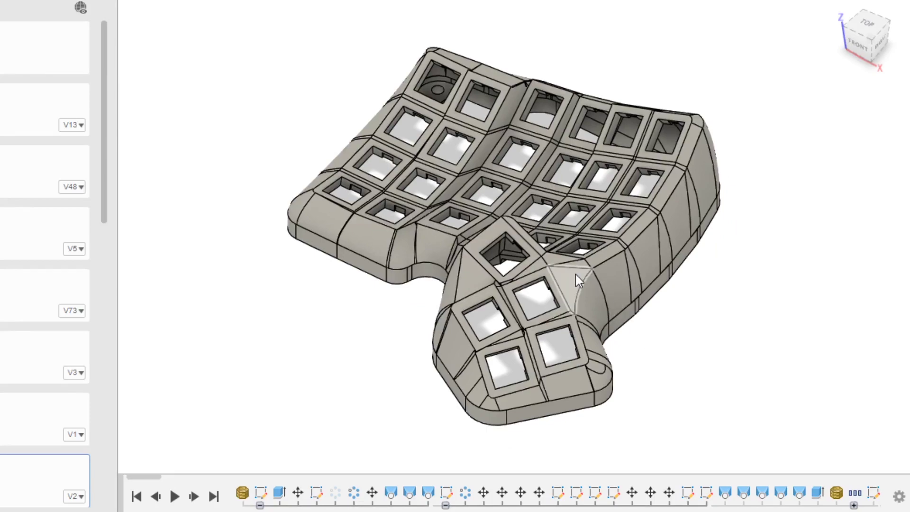
scroll(573, 274, up, 6)
shift+middle_drag(568, 269, 641, 327)
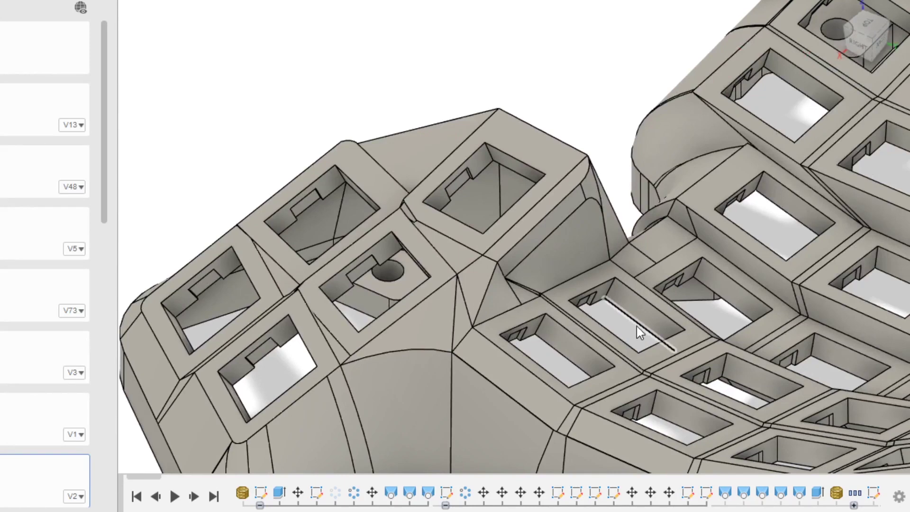
shift+middle_drag(582, 315, 598, 273)
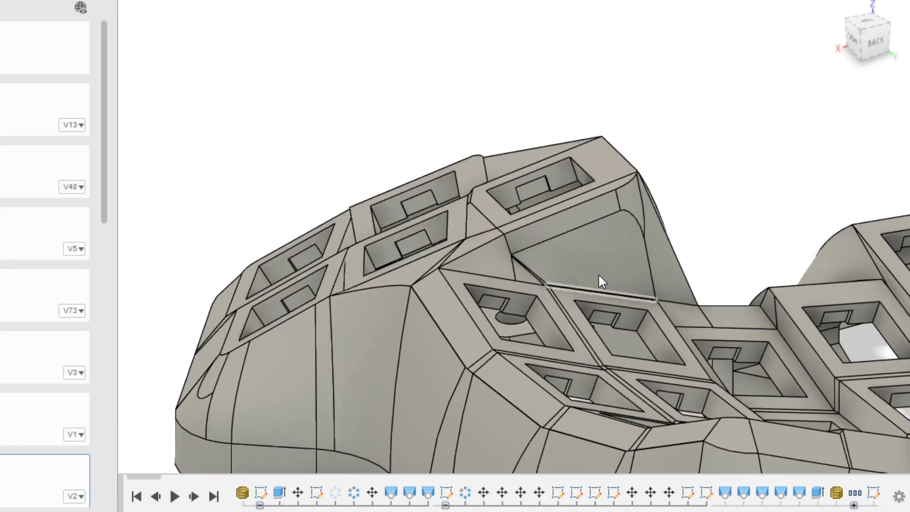
scroll(551, 290, up, 5)
scroll(518, 297, down, 3)
shift+middle_drag(528, 298, 493, 331)
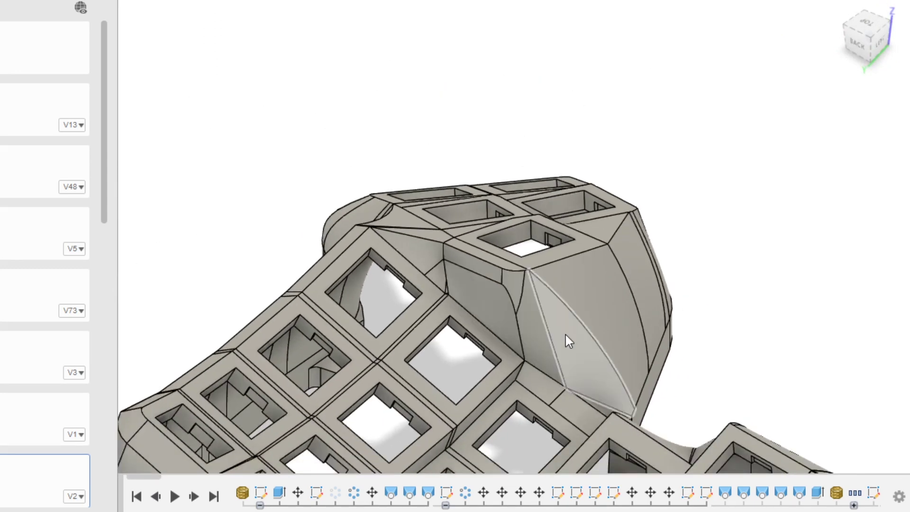
shift+middle_drag(592, 341, 405, 61)
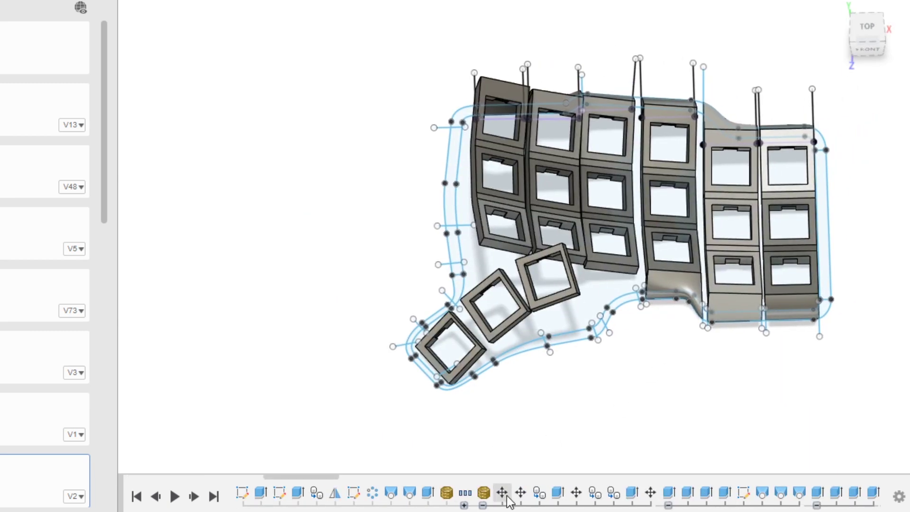
Roll the history forward past the extrusion of the outline's base rim and inspect the rim around the columns
scroll(498, 481, down, 3)
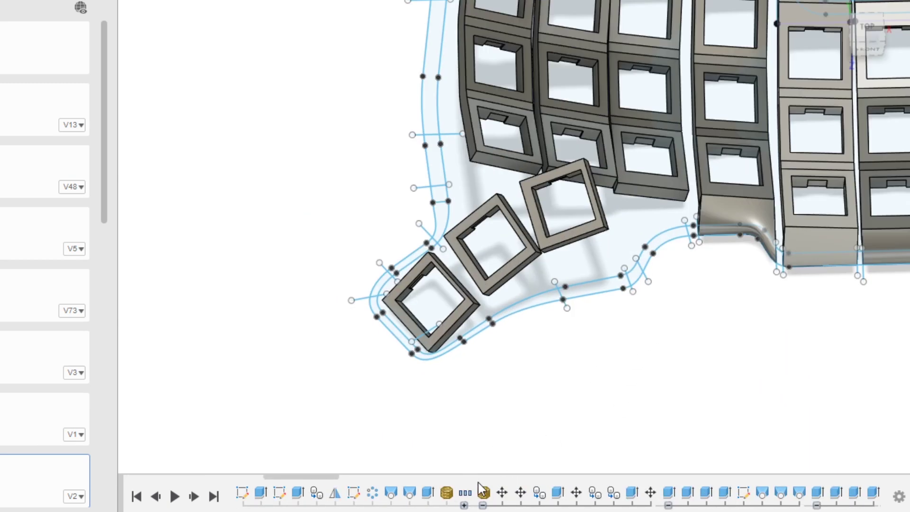
scroll(478, 497, down, 10)
scroll(493, 413, up, 3)
middle_drag(552, 308, 502, 315)
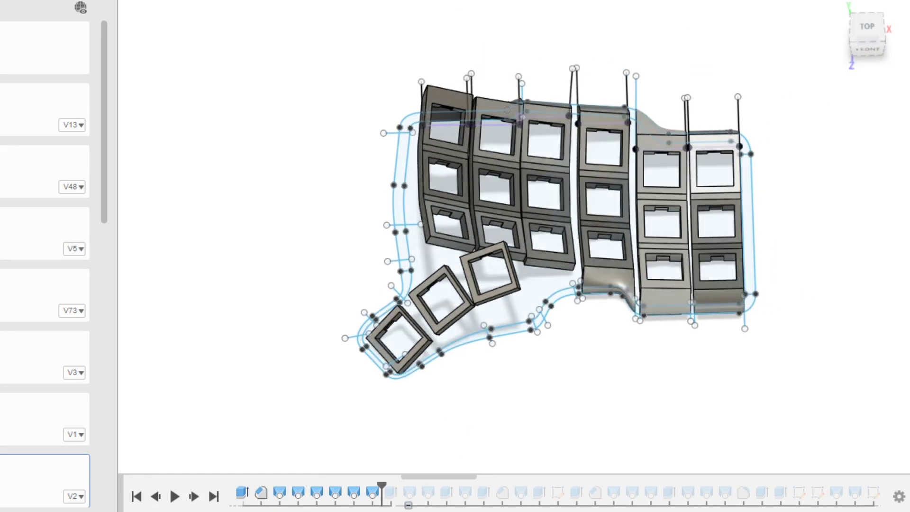
middle_drag(585, 332, 540, 333)
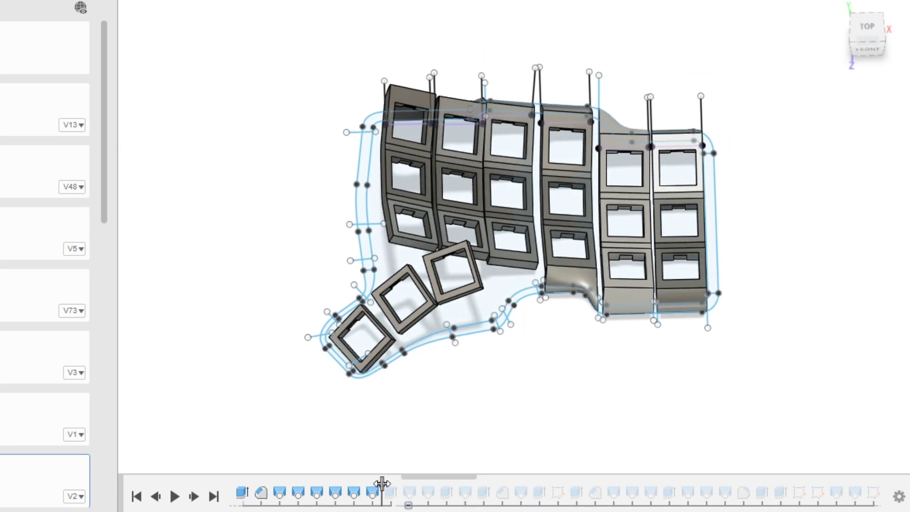
drag(381, 486, 389, 488)
shift+middle_drag(530, 380, 391, 298)
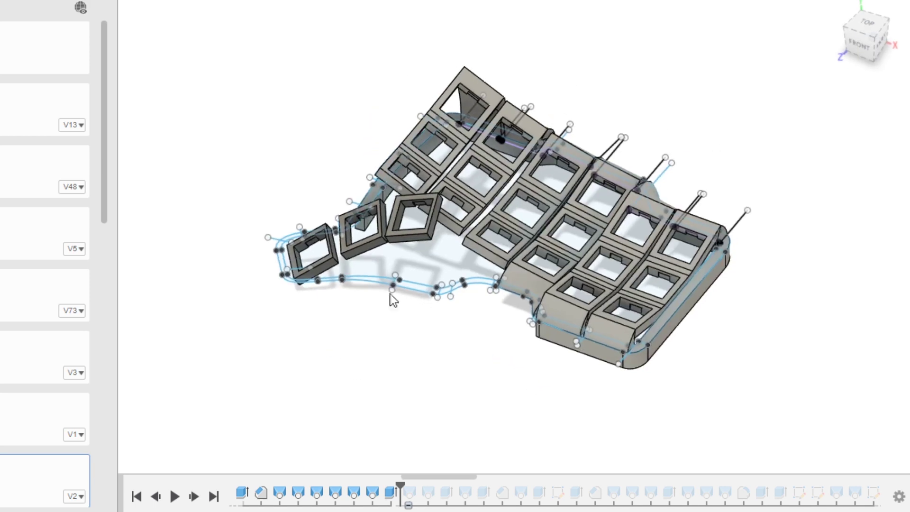
mouse_move(175, 233)
shift+middle_down()
mouse_move(453, 347)
mouse_move(384, 319)
mouse_move(291, 335)
mouse_move(640, 362)
mouse_move(516, 360)
mouse_move(562, 378)
mouse_move(804, 380)
mouse_move(368, 299)
shift+middle_up()
shift+middle_drag(420, 334, 469, 361)
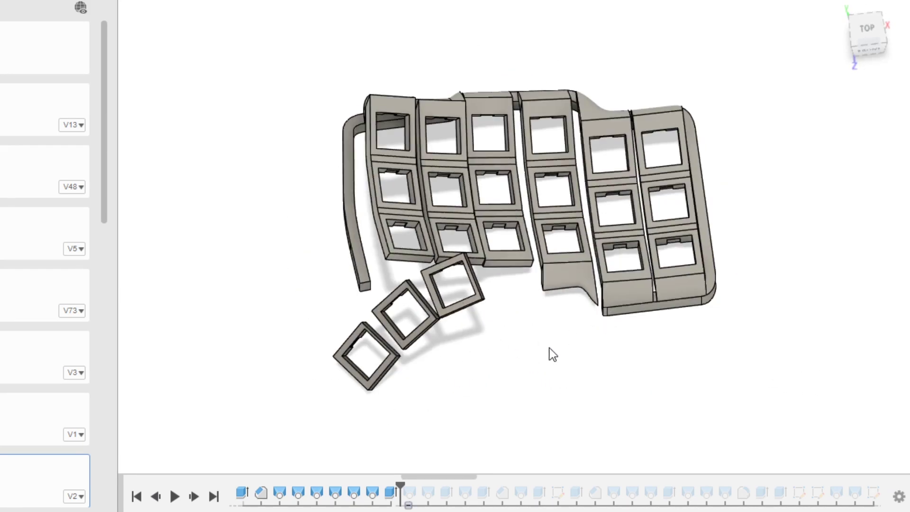
shift+middle_drag(518, 365, 374, 360)
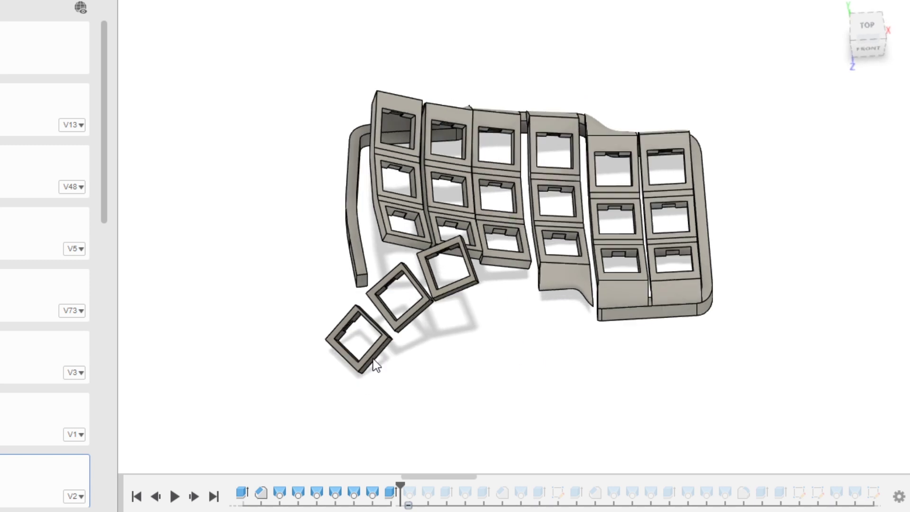
scroll(474, 368, up, 3)
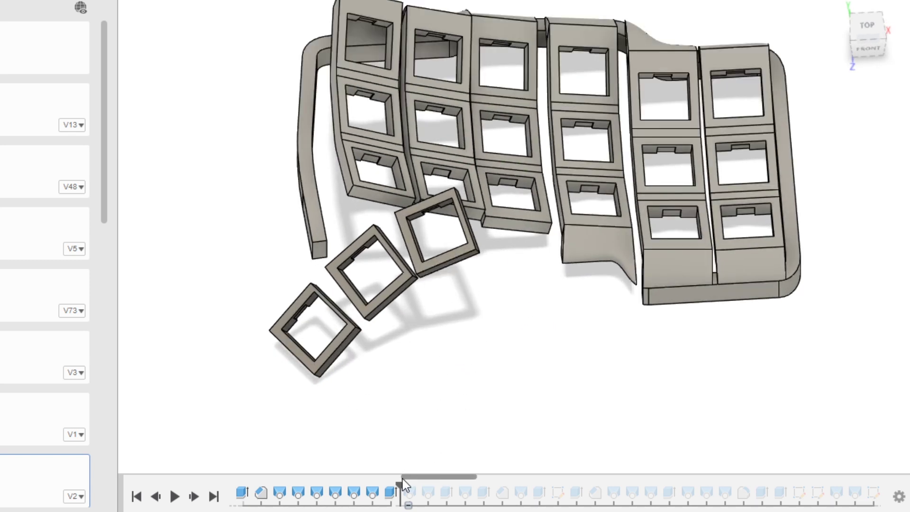
Roll the history forward past the two lofts joining the three thumb key frames and inspect the connected thumb cluster
shift+middle_drag(408, 448, 566, 392)
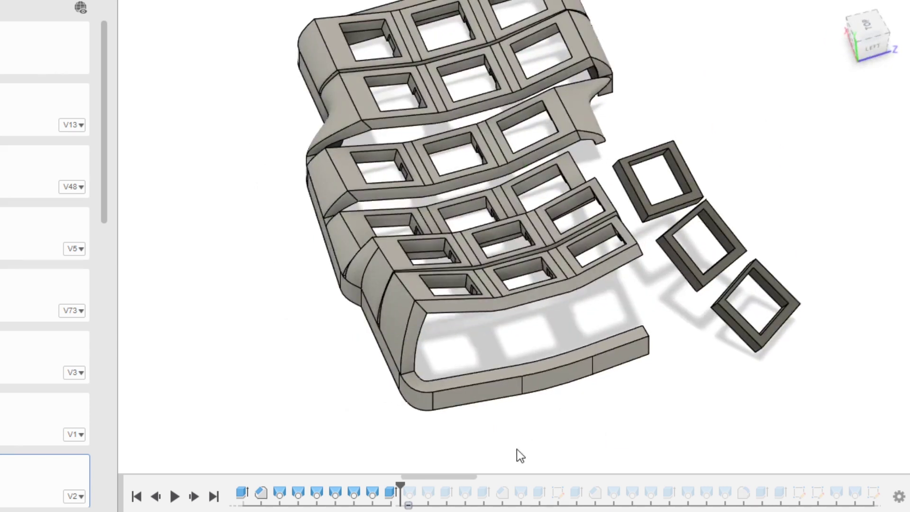
drag(408, 491, 419, 491)
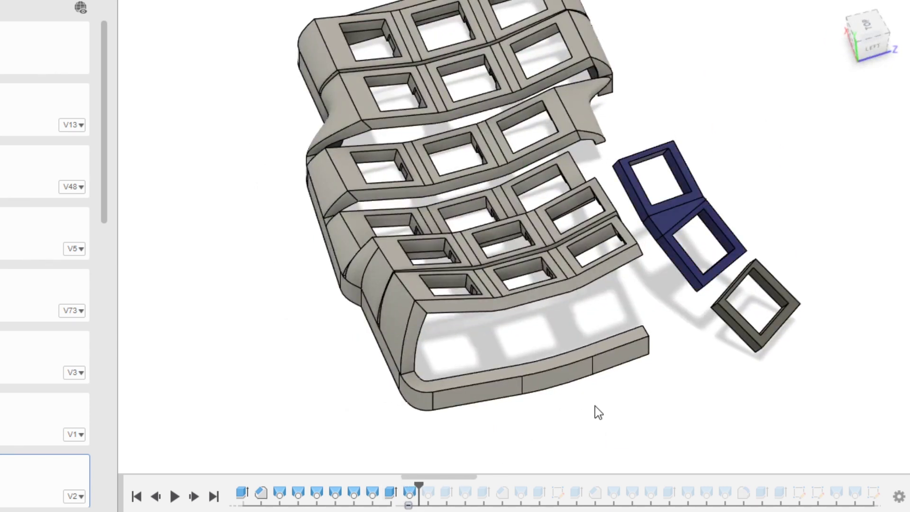
mouse_move(595, 413)
shift+middle_down()
mouse_move(517, 406)
mouse_move(311, 353)
shift+middle_up()
drag(418, 488, 437, 488)
shift+middle_drag(636, 308, 621, 299)
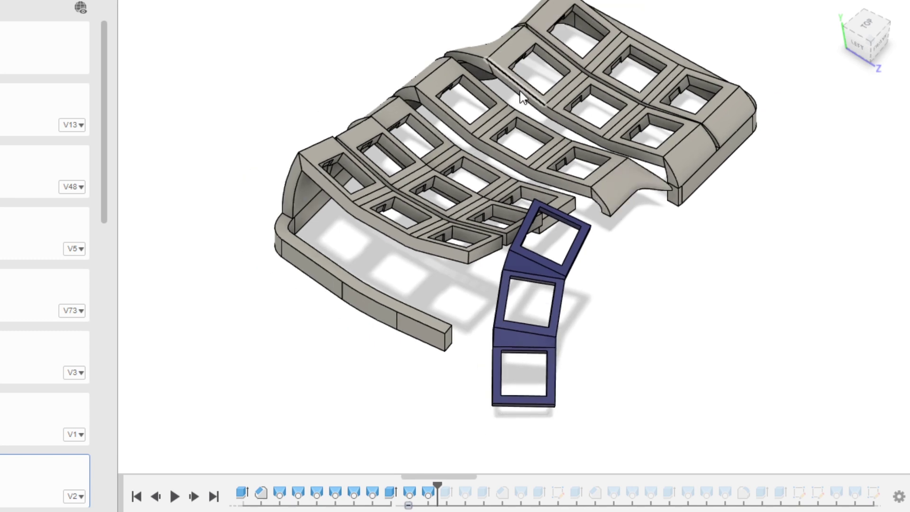
shift+middle_drag(519, 95, 582, 263)
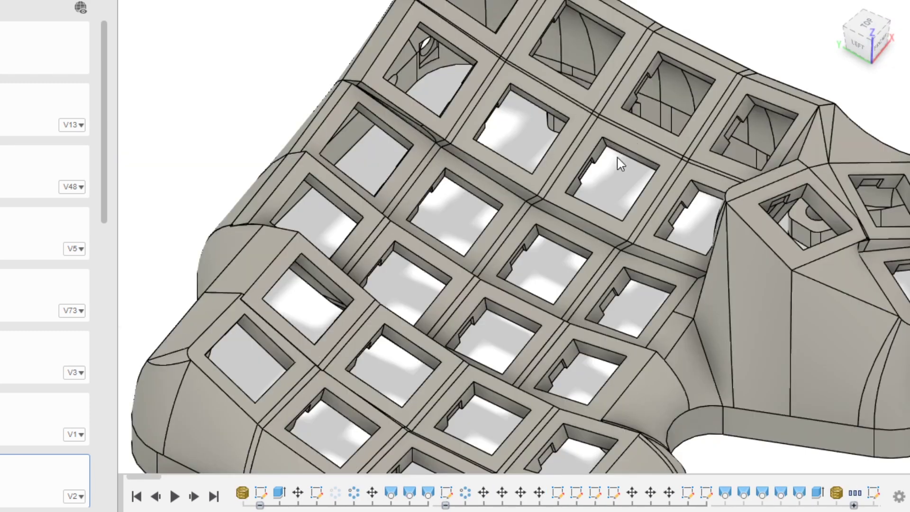
Roll the history forward past the extrusion that follows the thumb frame lofts and view the model from the front
scroll(459, 200, up, 6)
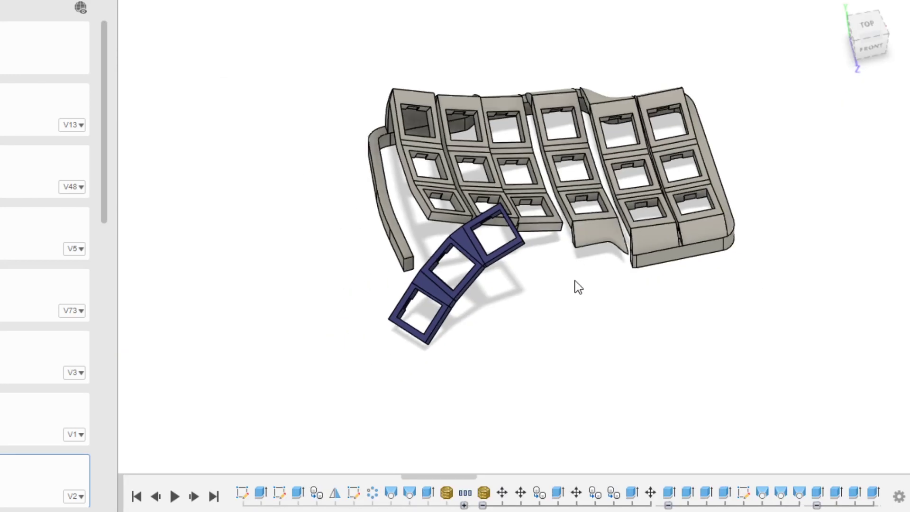
shift+middle_drag(576, 281, 588, 273)
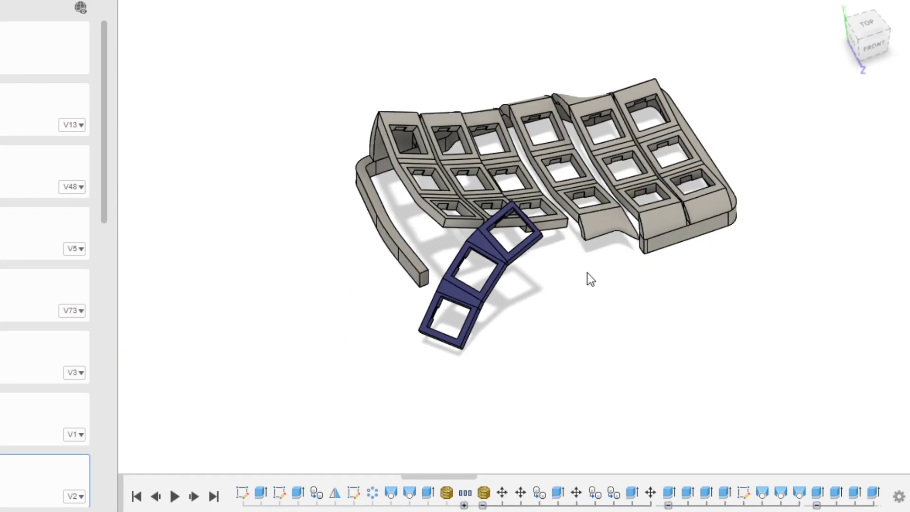
scroll(587, 273, up, 5)
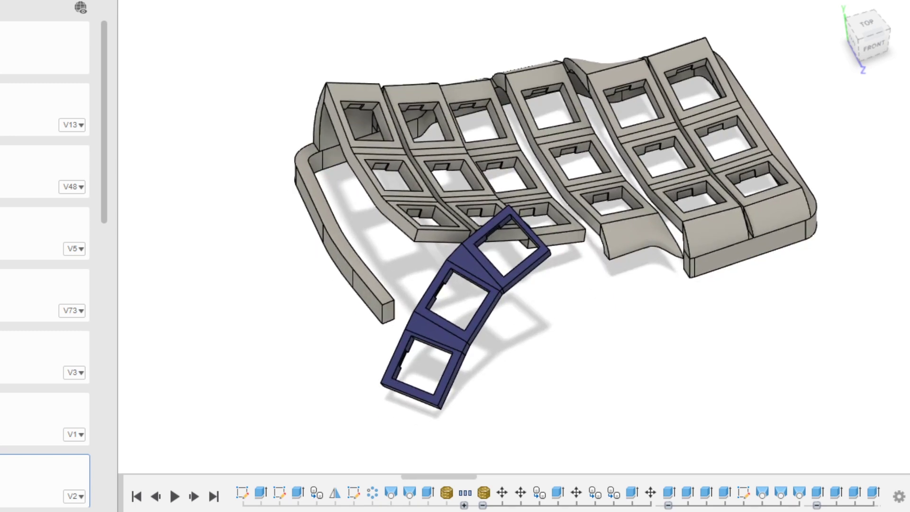
scroll(489, 492, down, 8)
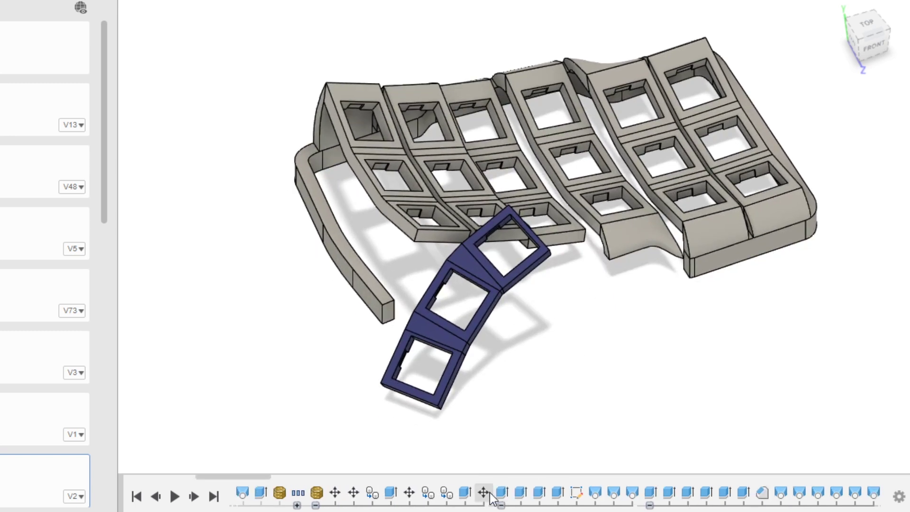
scroll(480, 495, down, 5)
drag(381, 484, 399, 485)
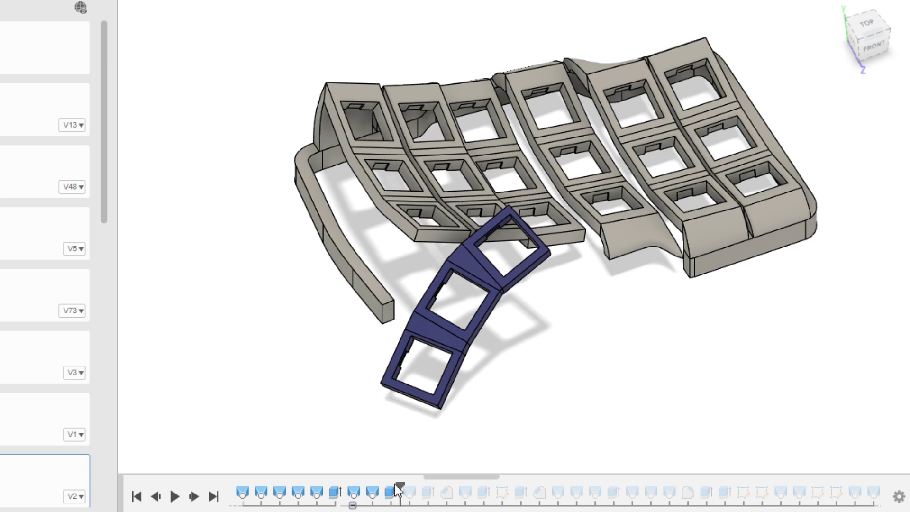
shift+middle_drag(479, 391, 447, 391)
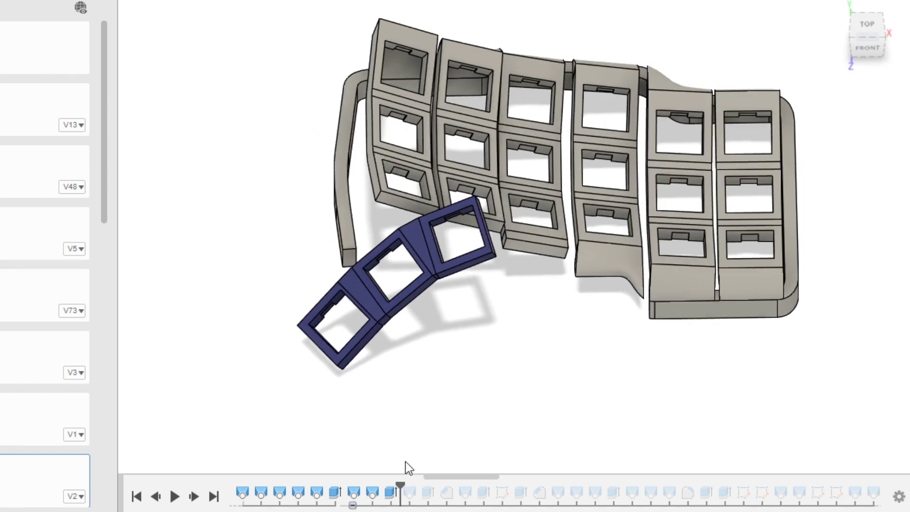
Roll the history forward past the chamfer on the innermost thumb key frame and inspect its bevelled edge from the right side
drag(400, 485, 456, 484)
shift+middle_drag(454, 442, 488, 351)
scroll(492, 270, up, 6)
shift+middle_drag(468, 255, 449, 233)
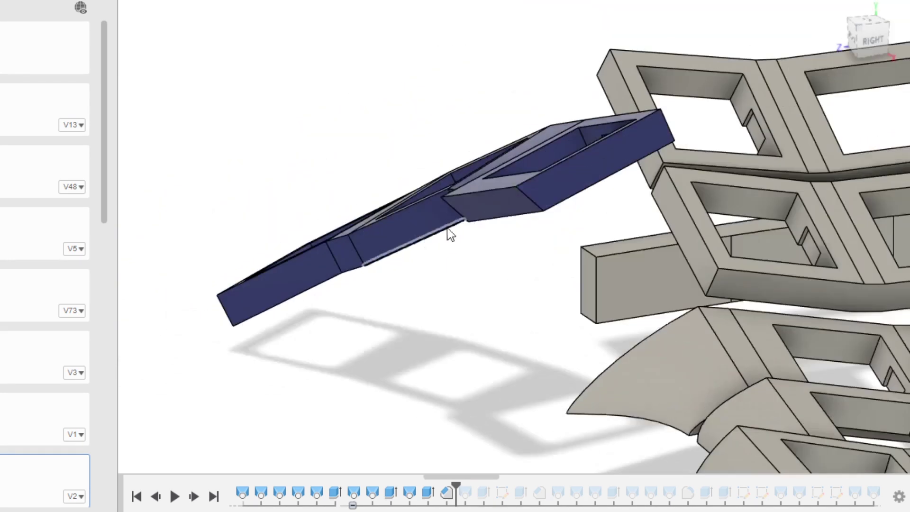
scroll(505, 201, up, 3)
scroll(452, 372, down, 5)
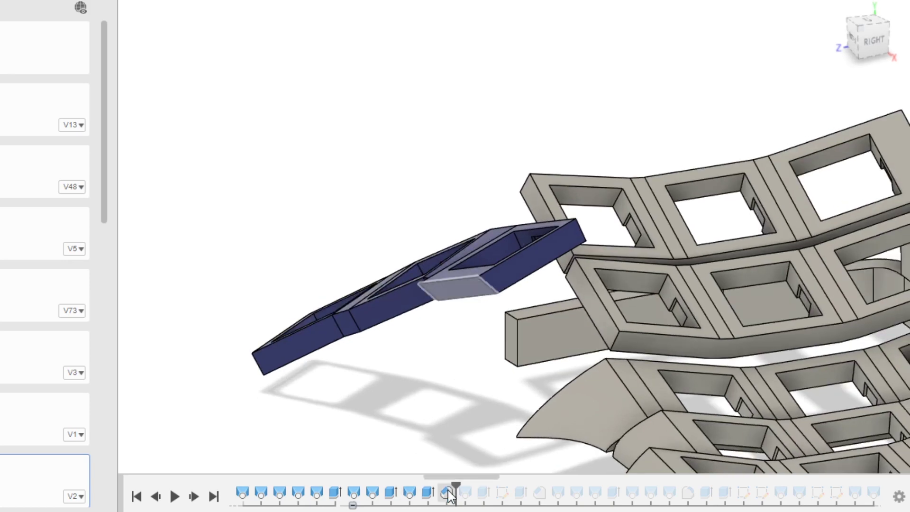
Roll the history forward past the thumb cluster's front loft and low rim, then the lofts around its outermost key, and inspect them
drag(455, 486, 493, 486)
shift+middle_drag(477, 457, 559, 376)
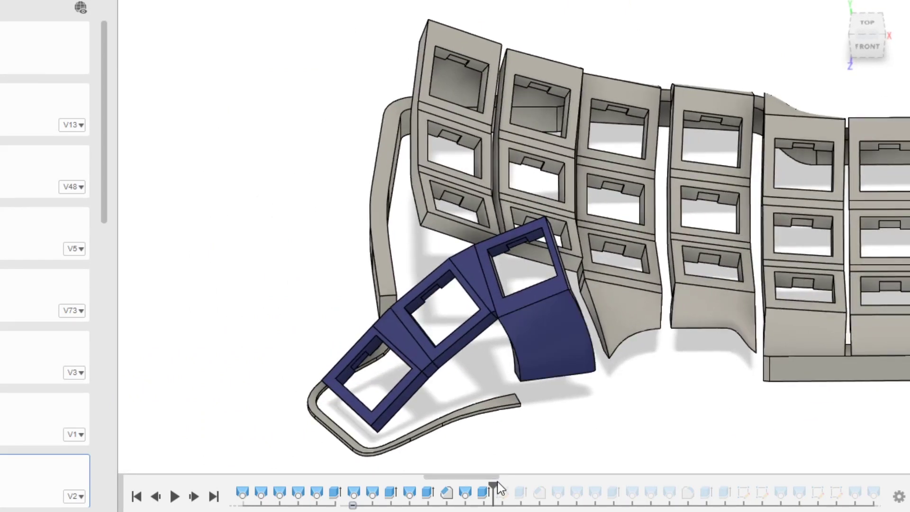
drag(493, 485, 573, 483)
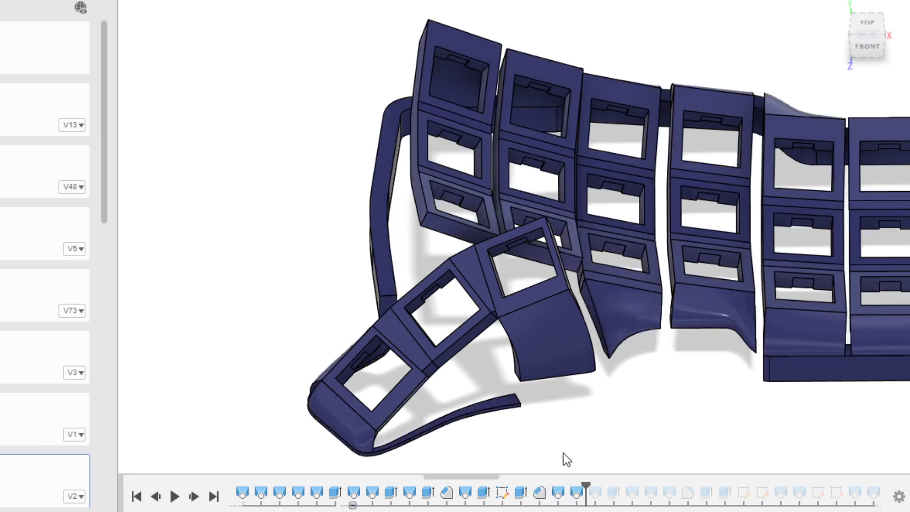
shift+middle_drag(461, 437, 428, 435)
scroll(400, 403, up, 4)
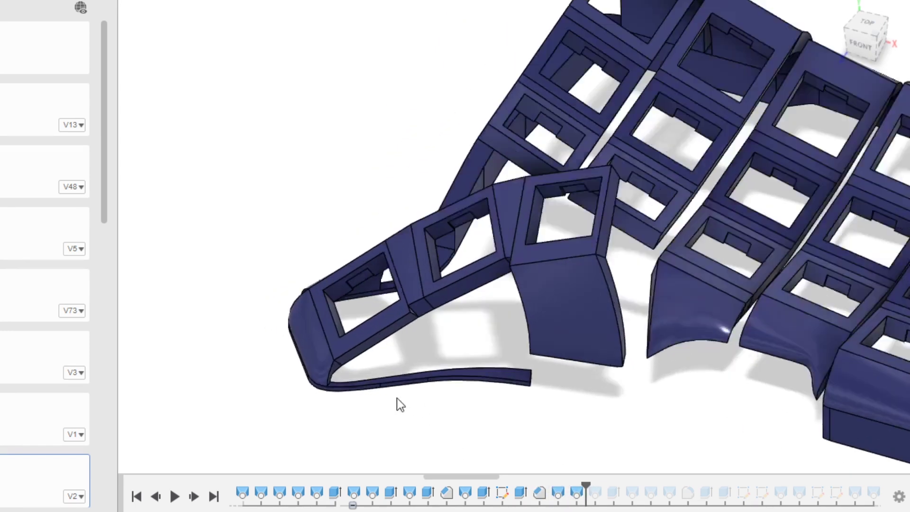
mouse_move(493, 417)
shift+middle_down()
mouse_move(487, 404)
mouse_move(516, 404)
shift+middle_up()
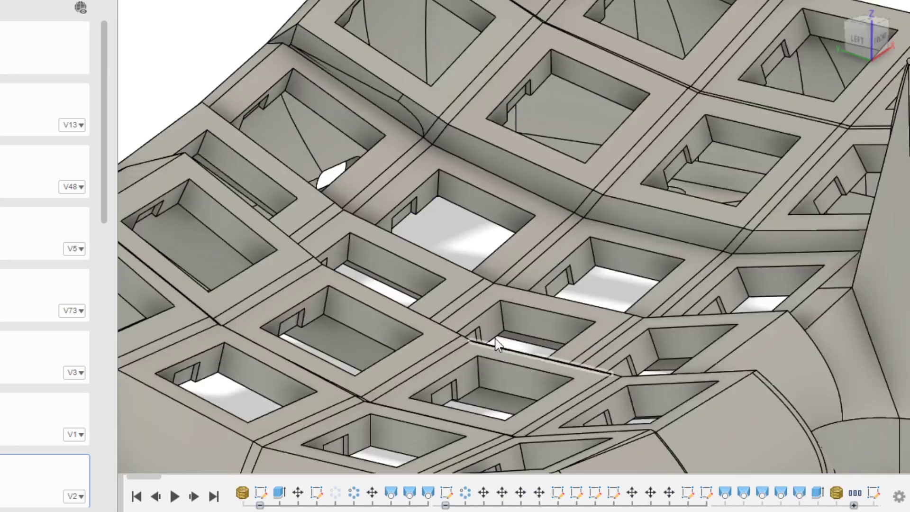
Examine the finished case's key columns and the neighbouring thumb cluster up close
scroll(684, 350, down, 5)
shift+middle_drag(683, 350, 681, 332)
middle_drag(680, 331, 430, 350)
scroll(430, 349, up, 4)
shift+middle_drag(611, 376, 531, 368)
middle_drag(824, 328, 673, 334)
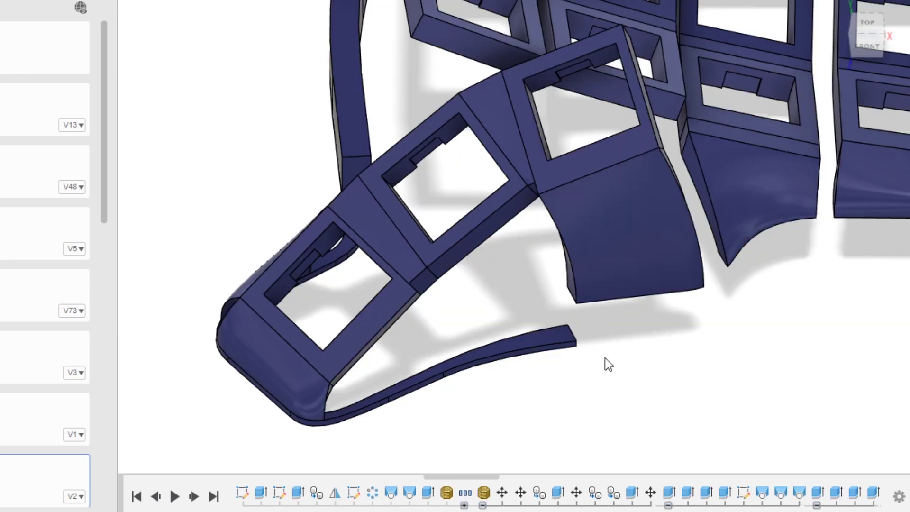
Examine the partly walled thumb cluster from the left side and above, including its lofted outer end and inner front wall
shift+middle_drag(603, 363, 733, 323)
scroll(710, 355, up, 4)
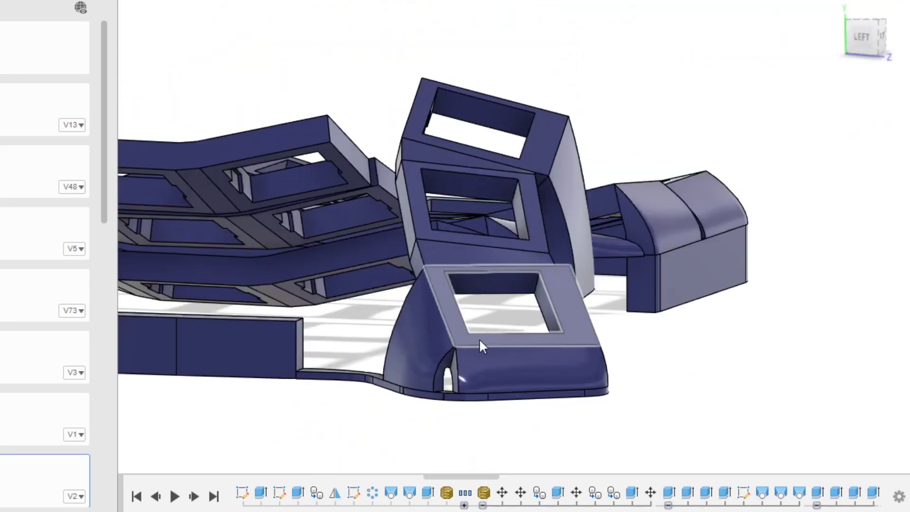
shift+middle_drag(608, 340, 682, 367)
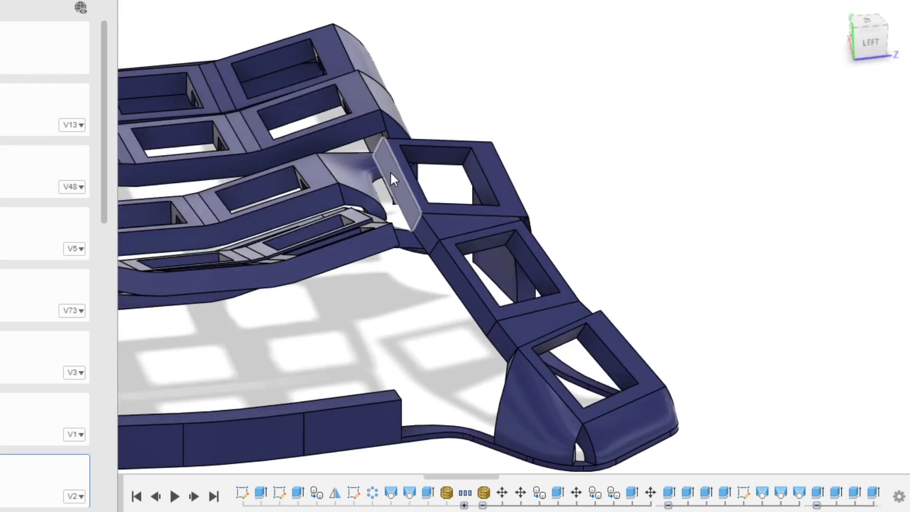
shift+middle_drag(435, 189, 589, 213)
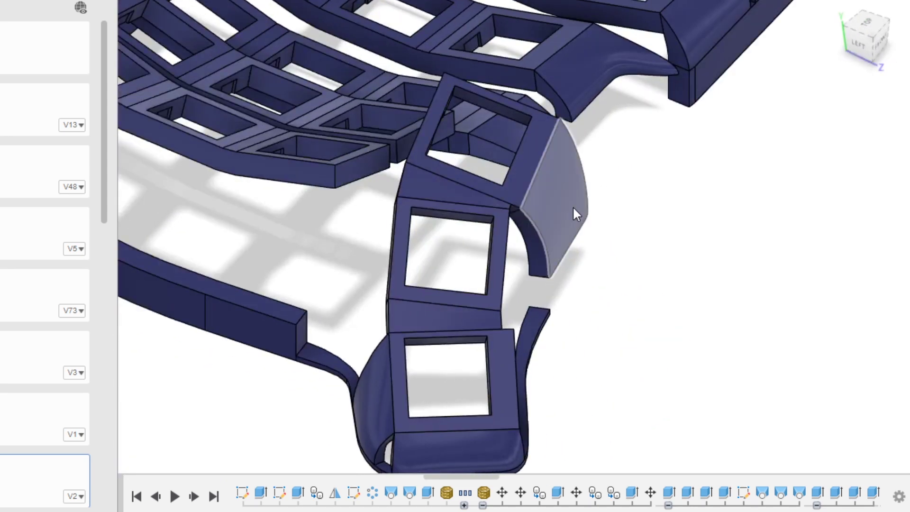
Highlight the lofted wall on the innermost thumb key and examine its curved shape from the side and behind
click(572, 206)
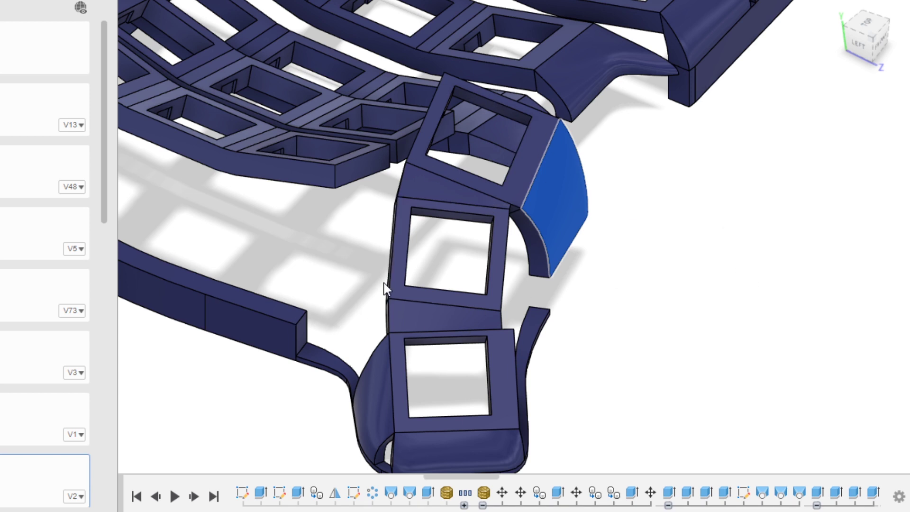
shift+middle_drag(388, 284, 469, 262)
ctrl+click(300, 295)
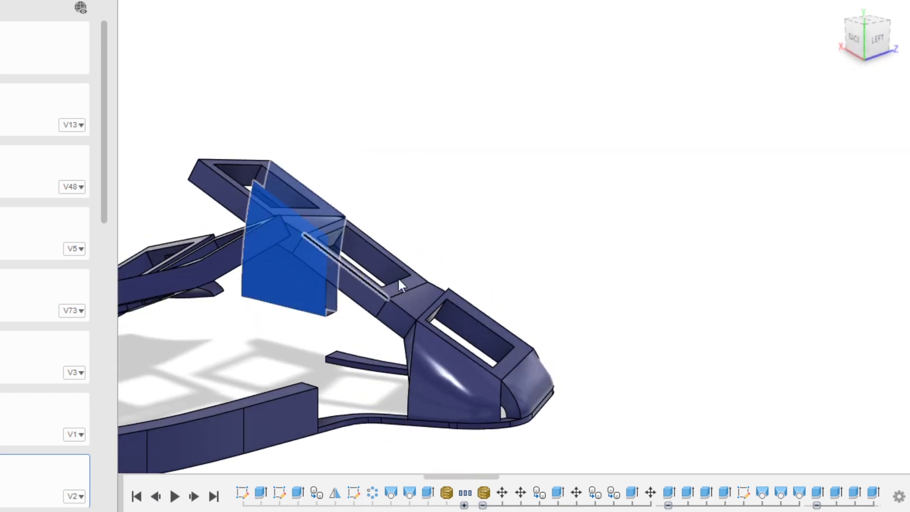
shift+middle_drag(488, 225, 442, 246)
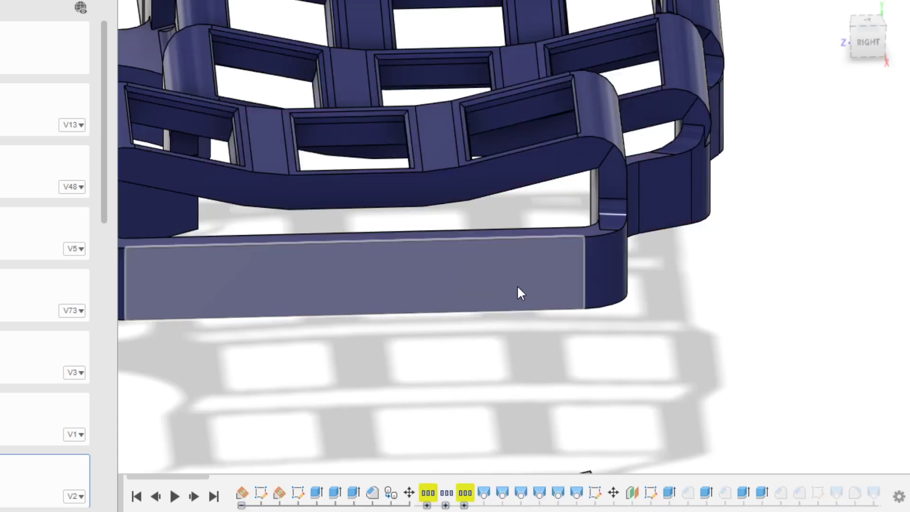
Examine the straight thumb-cluster support wall of the earlier case version, highlighting its flat outer face
scroll(518, 293, down, 5)
shift+middle_drag(528, 335, 640, 341)
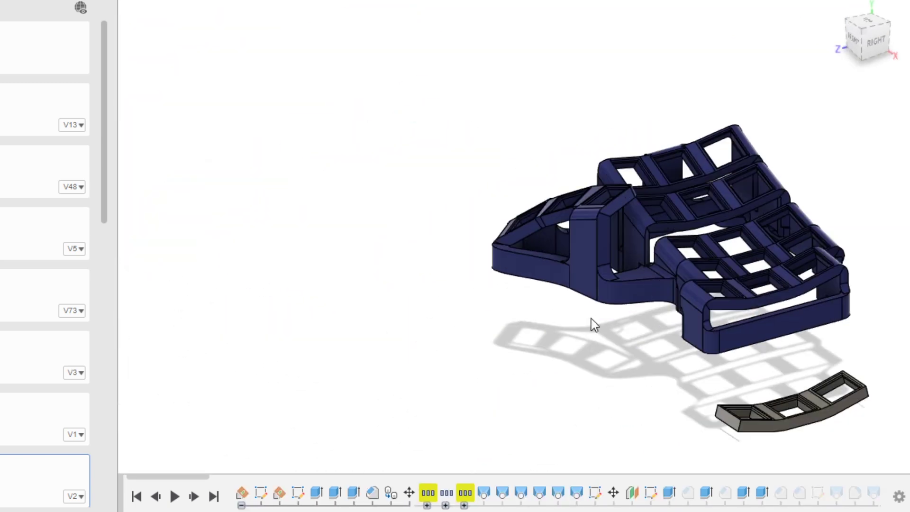
click(588, 256)
shift+middle_drag(616, 266, 711, 283)
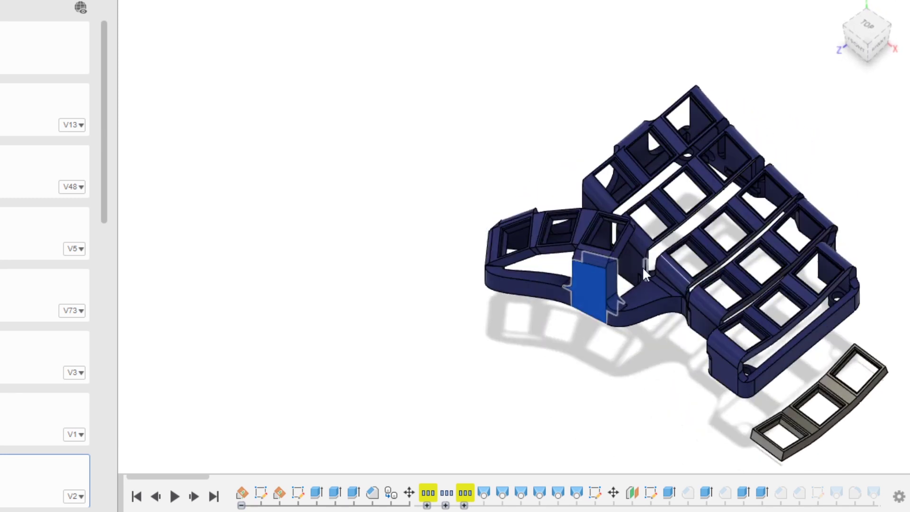
scroll(642, 267, up, 5)
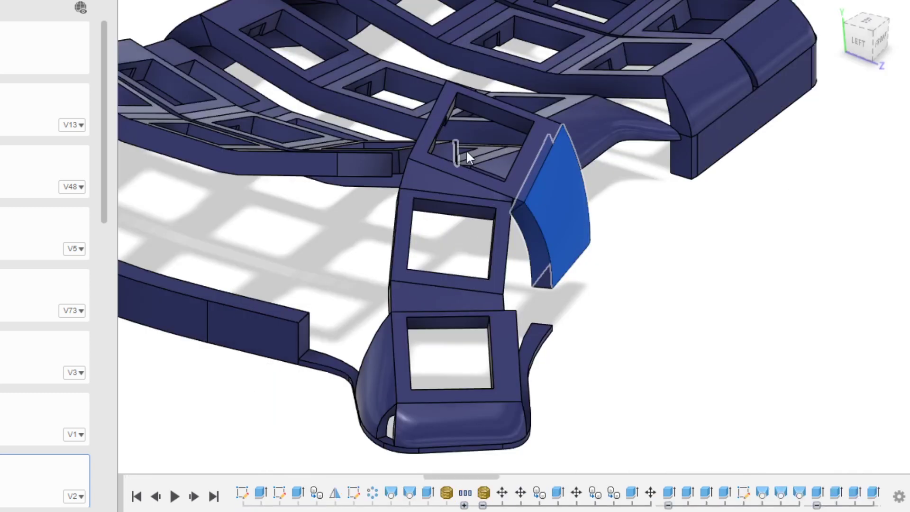
Inspect the lofted inner thumb wall, then roll the history forward past the features that close the base rim around the case
click(668, 258)
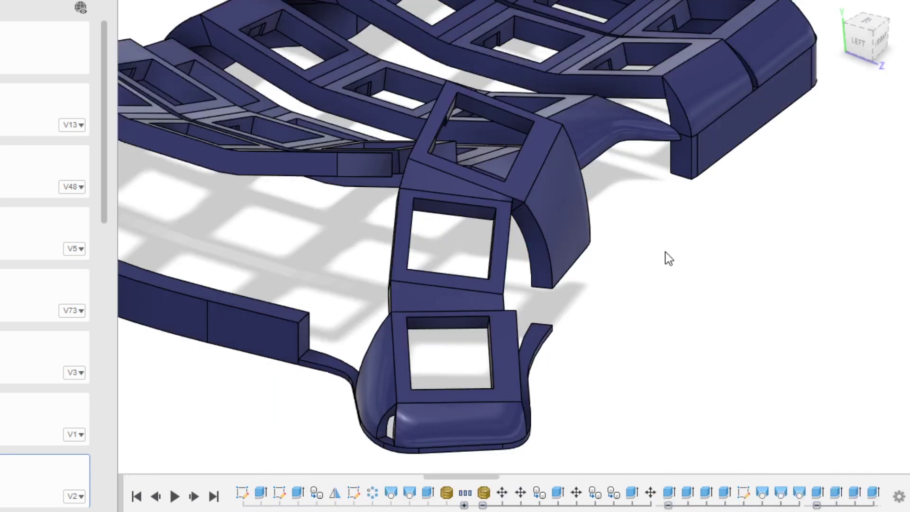
click(580, 235)
click(633, 286)
shift+middle_drag(546, 459, 555, 390)
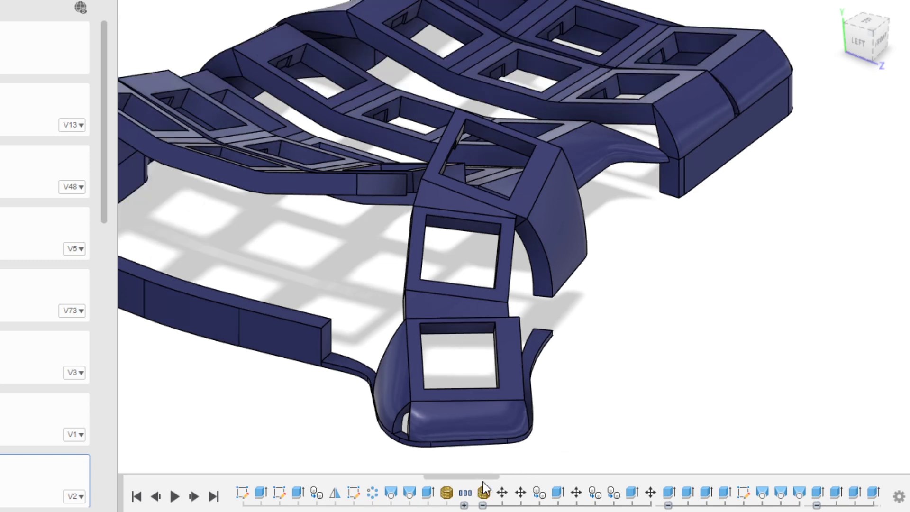
drag(482, 476, 590, 477)
drag(327, 487, 419, 488)
mouse_move(646, 349)
shift+middle_down()
mouse_move(610, 334)
mouse_move(514, 351)
mouse_move(545, 323)
shift+middle_up()
mouse_move(591, 278)
shift+middle_down()
mouse_move(528, 385)
mouse_move(656, 384)
mouse_move(812, 306)
mouse_move(562, 286)
mouse_move(622, 348)
mouse_move(735, 327)
mouse_move(707, 343)
shift+middle_up()
drag(419, 487, 526, 484)
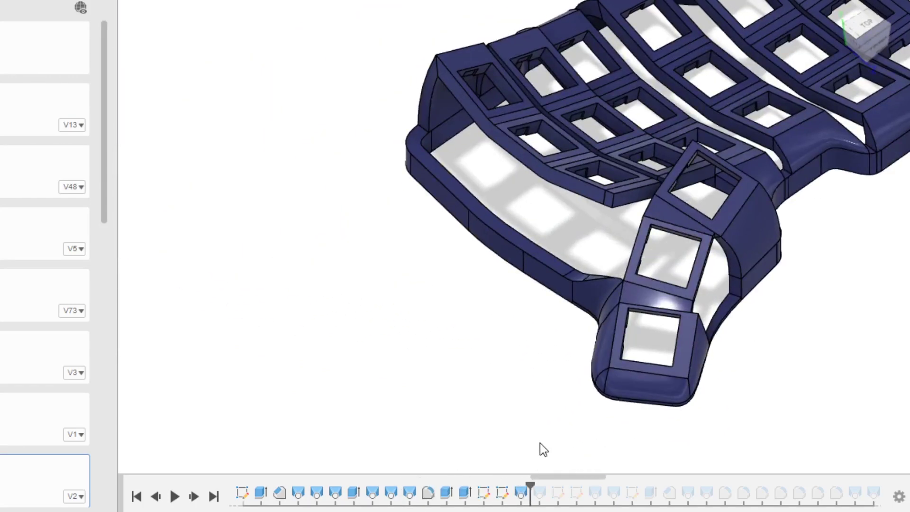
Examine the closed base rim and the gap between the innermost key column and the thumb cluster
shift+middle_drag(539, 449, 642, 372)
shift+middle_drag(522, 267, 540, 258)
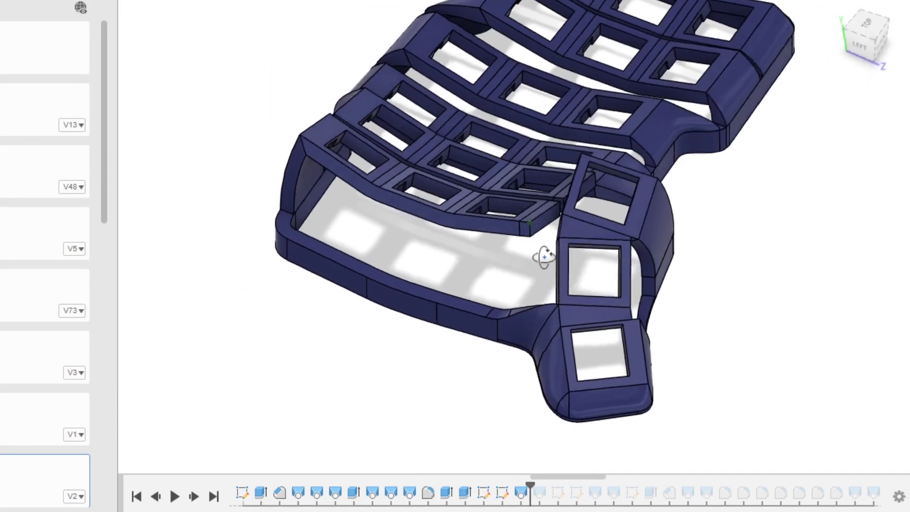
scroll(550, 218, up, 5)
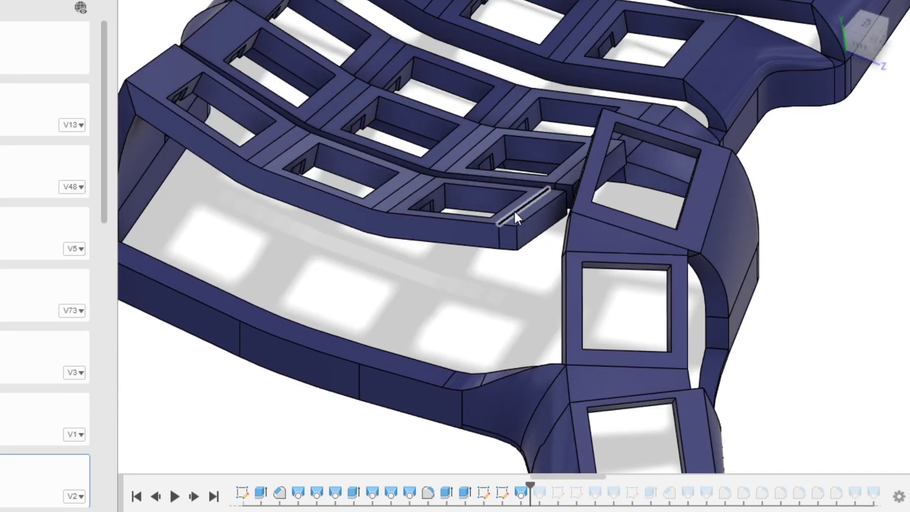
shift+middle_drag(532, 219, 407, 310)
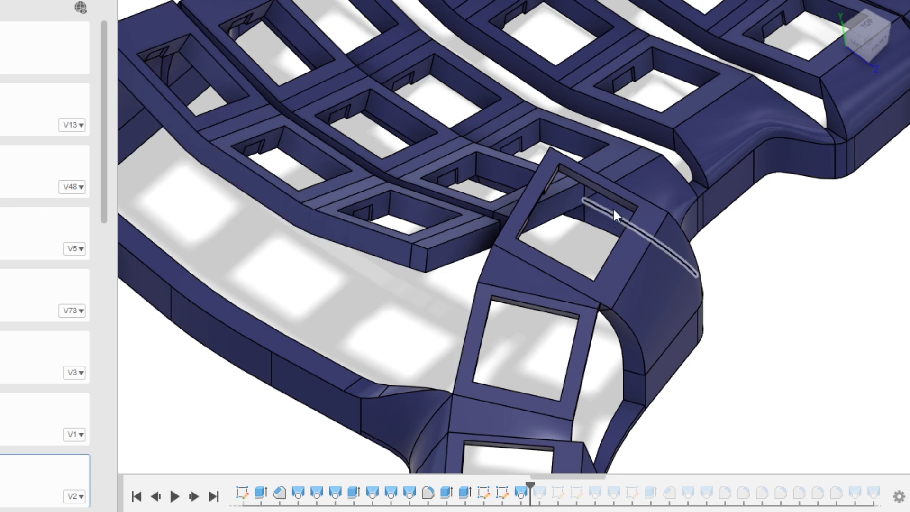
scroll(446, 308, down, 3)
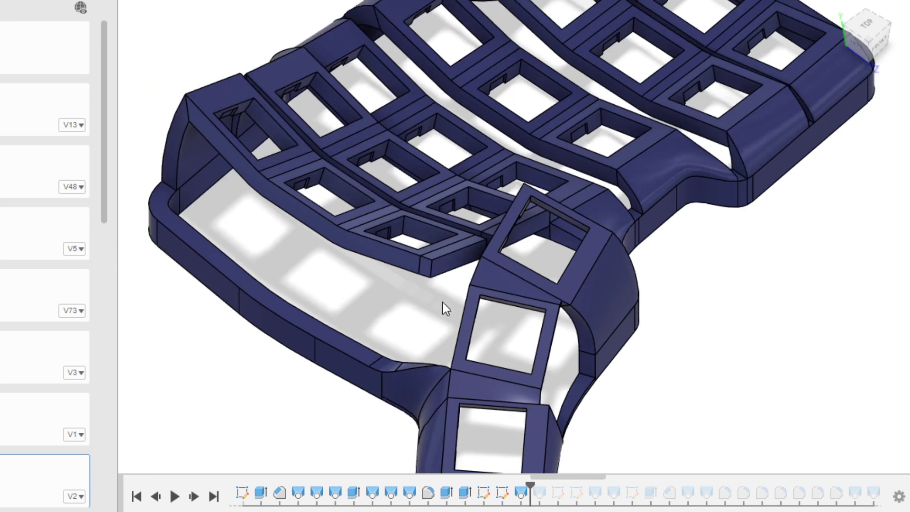
scroll(441, 303, up, 3)
shift+middle_drag(441, 304, 369, 260)
scroll(425, 223, down, 3)
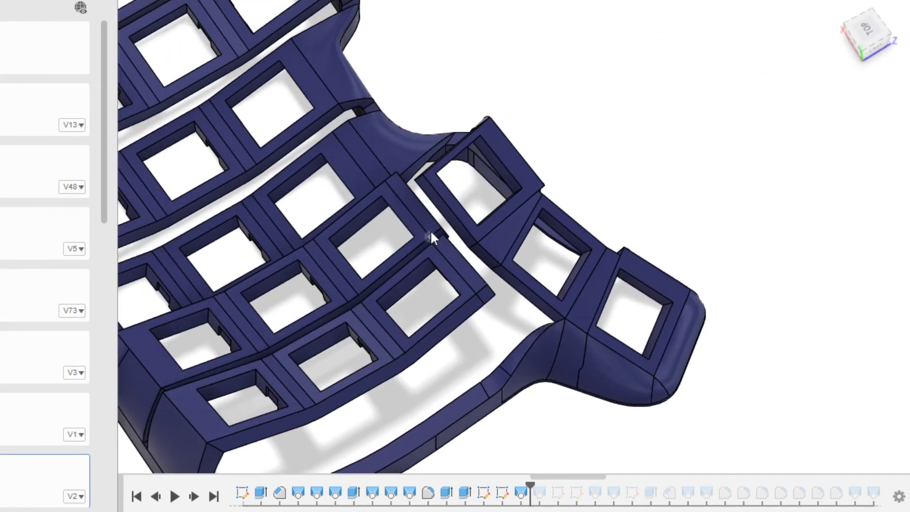
Examine the key columns, base rim and thumb cluster from above and from directly below
scroll(427, 232, up, 4)
scroll(425, 226, down, 4)
shift+middle_drag(494, 237, 541, 97)
click(866, 33)
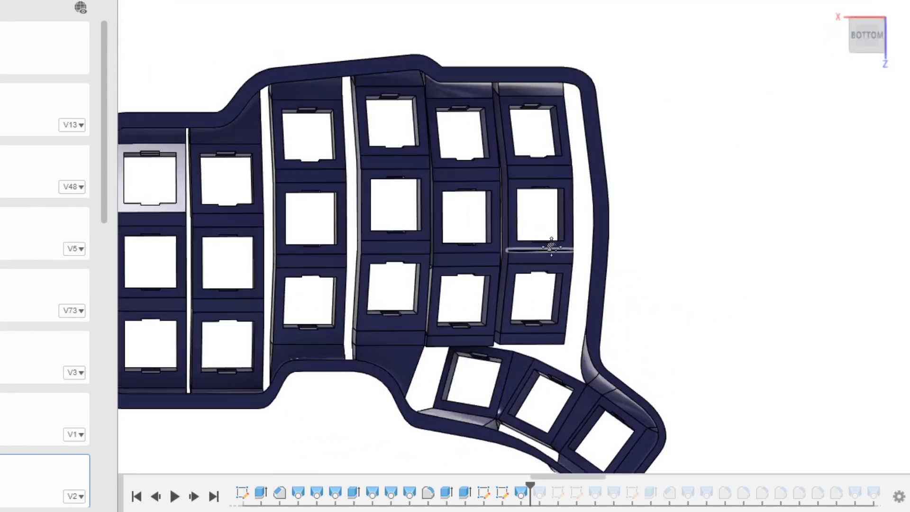
scroll(495, 166, up, 4)
scroll(522, 246, down, 2)
shift+middle_drag(508, 263, 400, 119)
shift+middle_drag(361, 149, 671, 258)
scroll(670, 258, down, 5)
scroll(630, 247, up, 4)
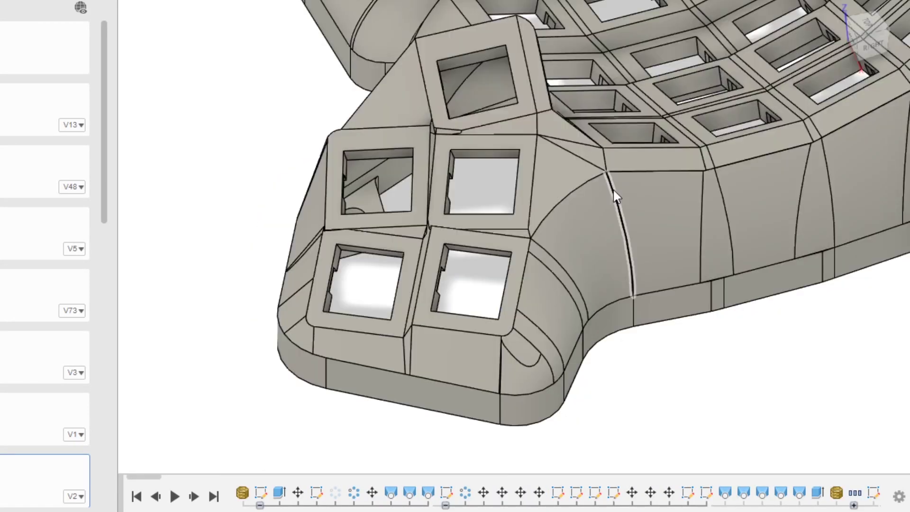
Compare the curved side wall of the five-key thumb cluster version with the earlier case's flat thumb support
shift+middle_drag(613, 189, 474, 237)
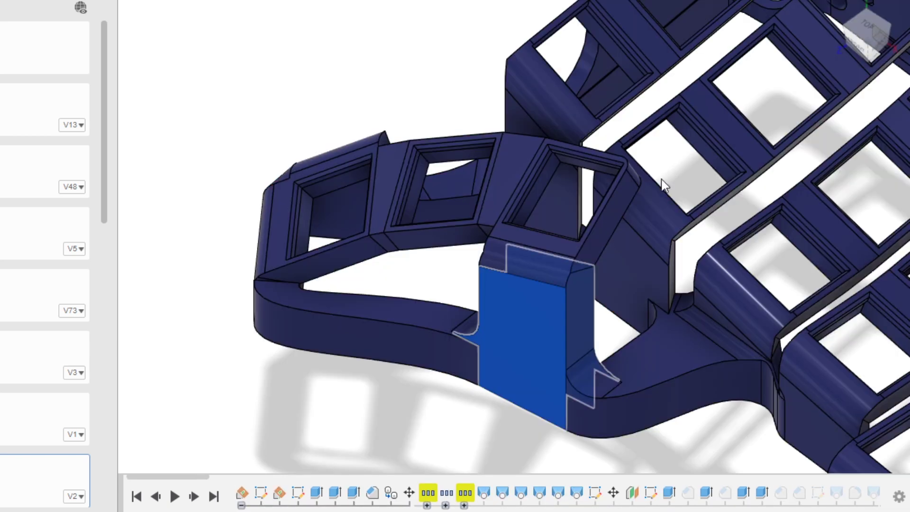
scroll(525, 397, down, 5)
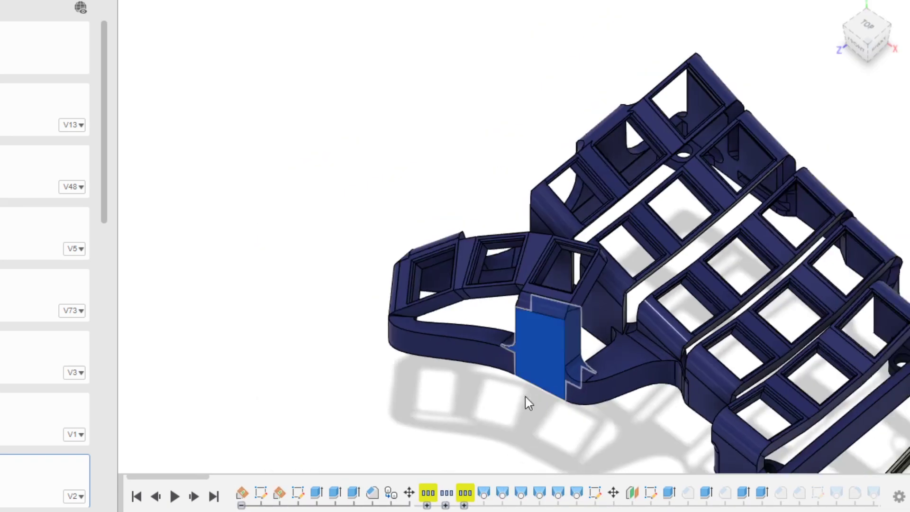
shift+middle_drag(528, 412, 532, 326)
scroll(533, 325, up, 5)
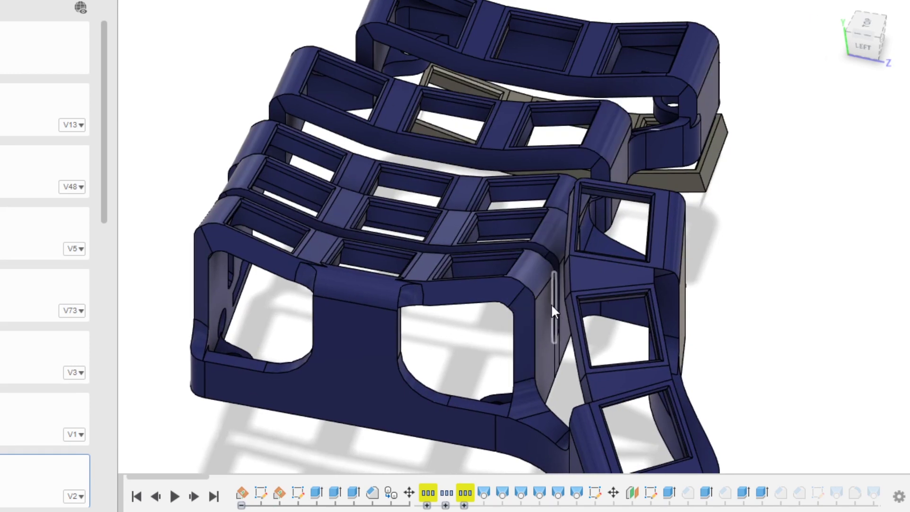
Examine the earlier case's left side wall, with its central support and rounded openings, beside the thumb cluster
shift+middle_drag(558, 330, 602, 300)
scroll(602, 299, up, 3)
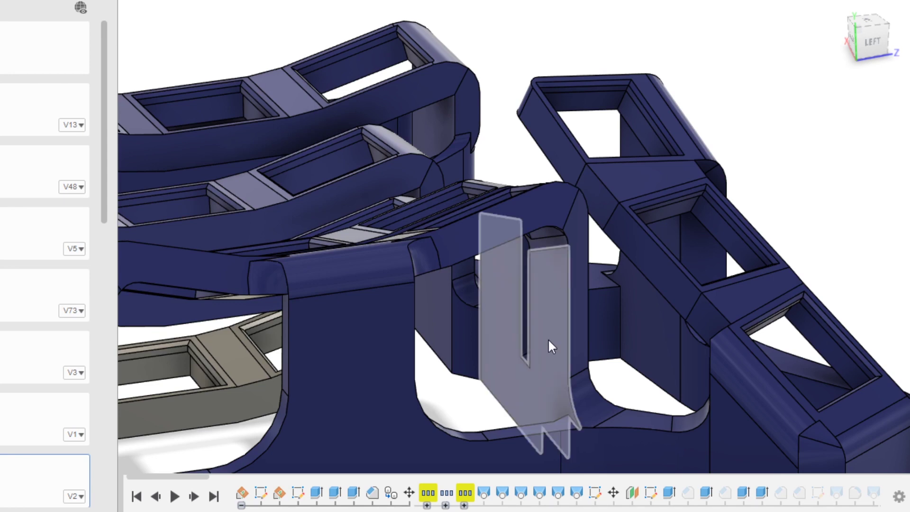
scroll(548, 338, down, 5)
shift+middle_drag(561, 321, 512, 336)
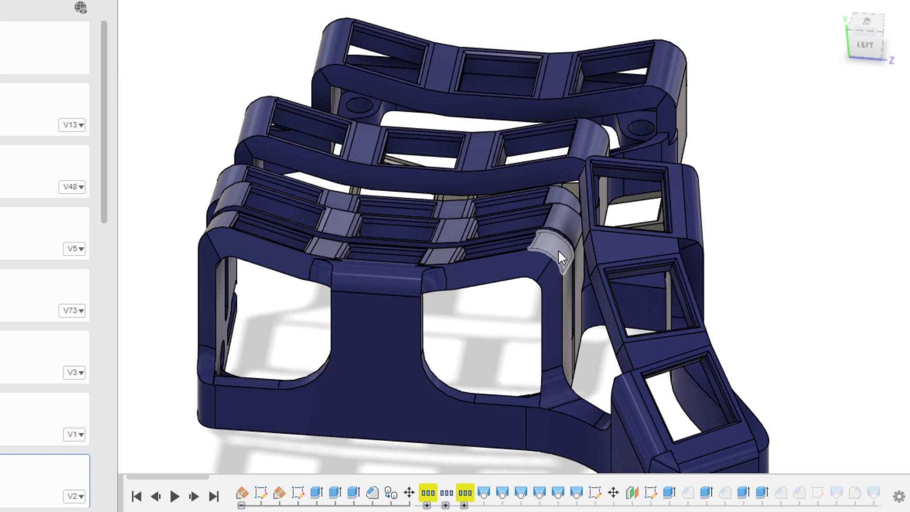
shift+middle_drag(558, 249, 554, 328)
shift+middle_drag(511, 359, 493, 339)
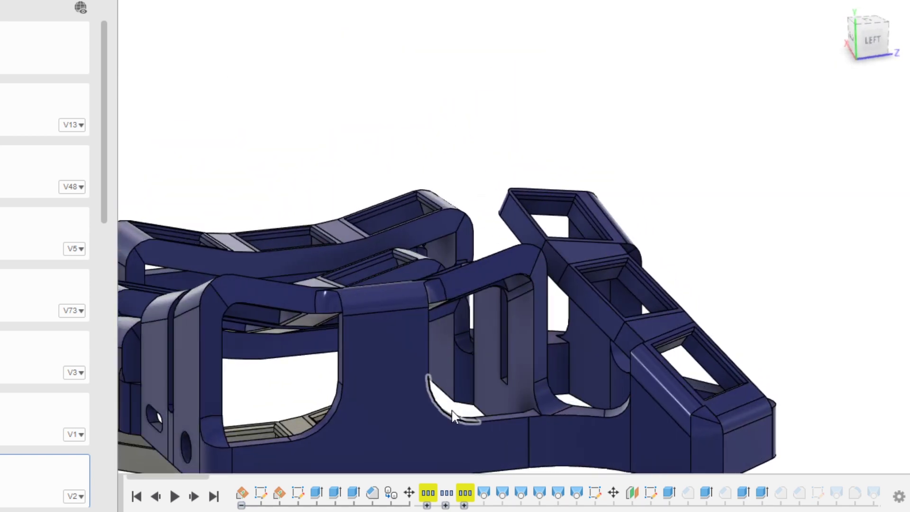
middle_drag(684, 187, 684, 150)
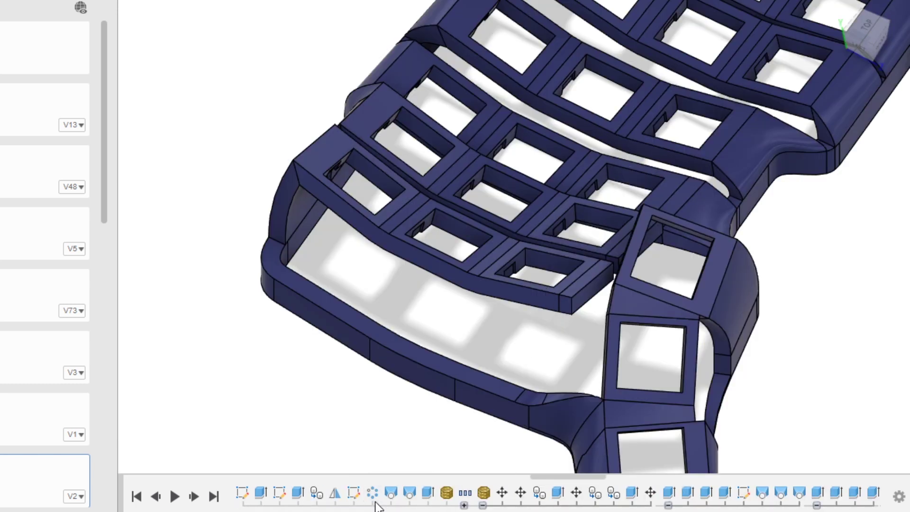
Roll the history forward past the sketches and lofts joining the inner key columns, and inspect them from behind
scroll(364, 491, down, 20)
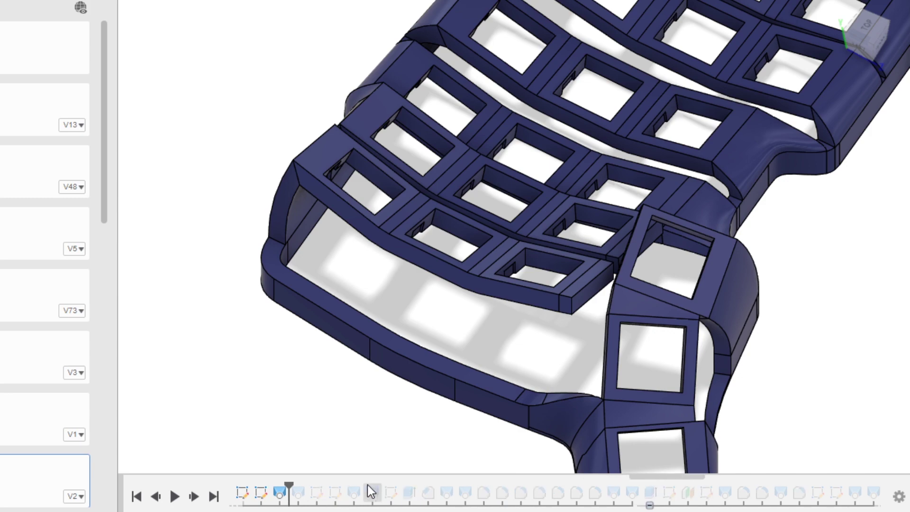
drag(290, 488, 379, 486)
shift+middle_drag(614, 294, 743, 227)
scroll(744, 226, up, 3)
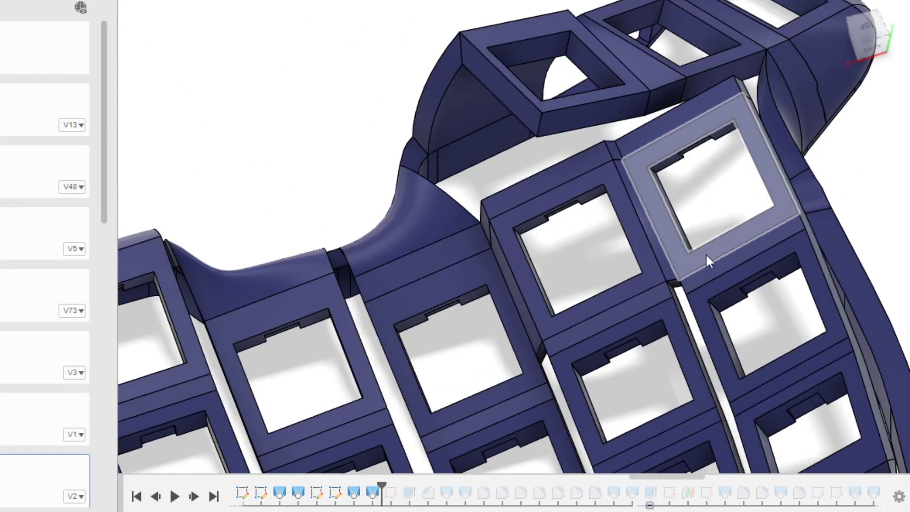
shift+middle_drag(706, 253, 733, 232)
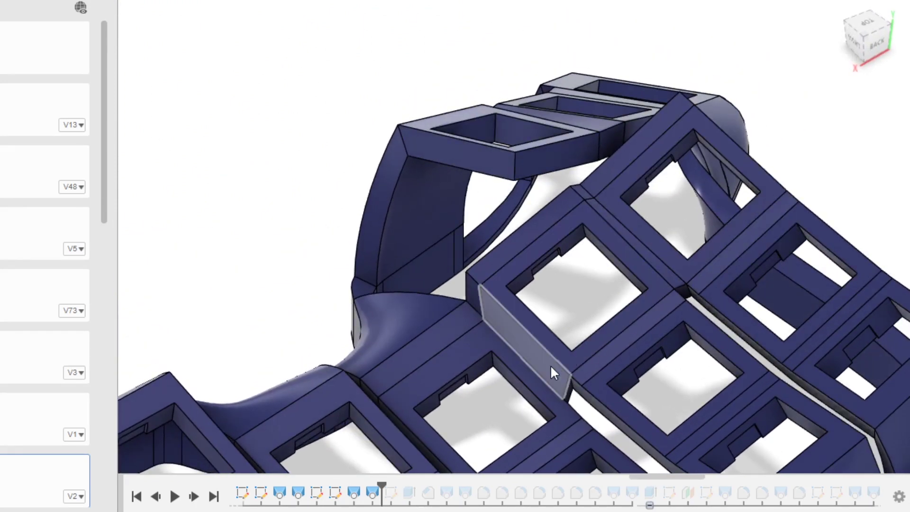
scroll(536, 385, up, 3)
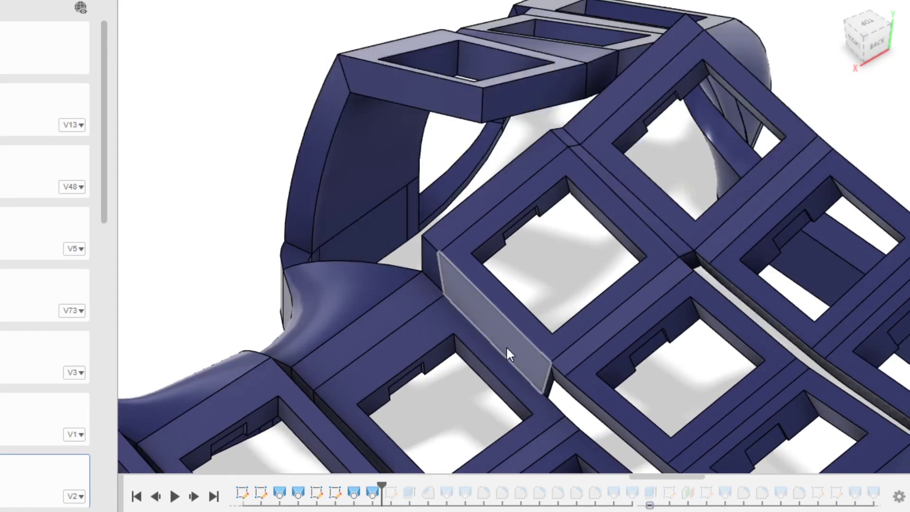
Highlight the two lofts bordering the front key frame of the second innermost column, and examine the joined columns from behind
click(506, 346)
ctrl+click(677, 245)
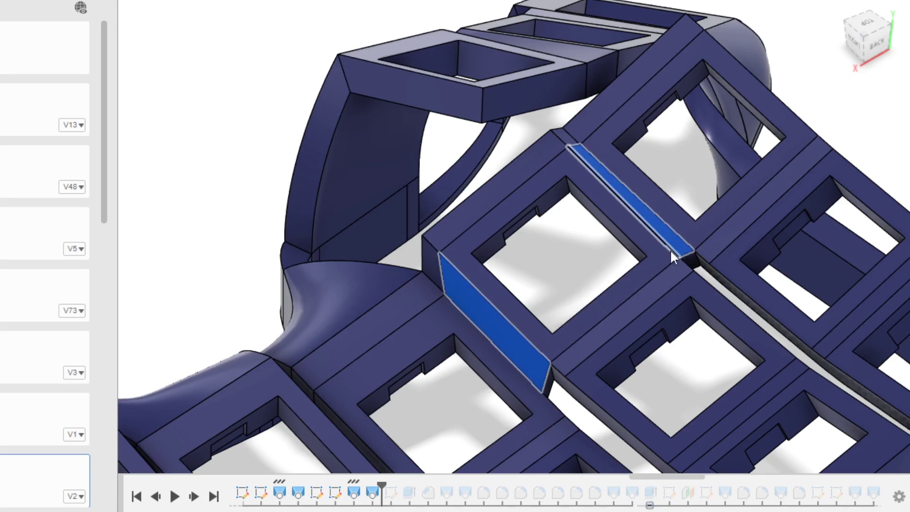
scroll(475, 304, down, 4)
click(717, 196)
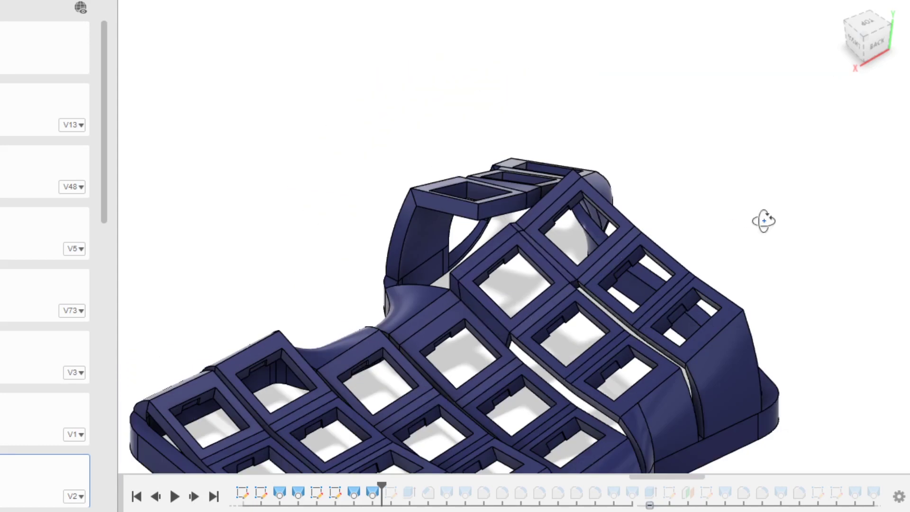
shift+middle_drag(763, 219, 664, 233)
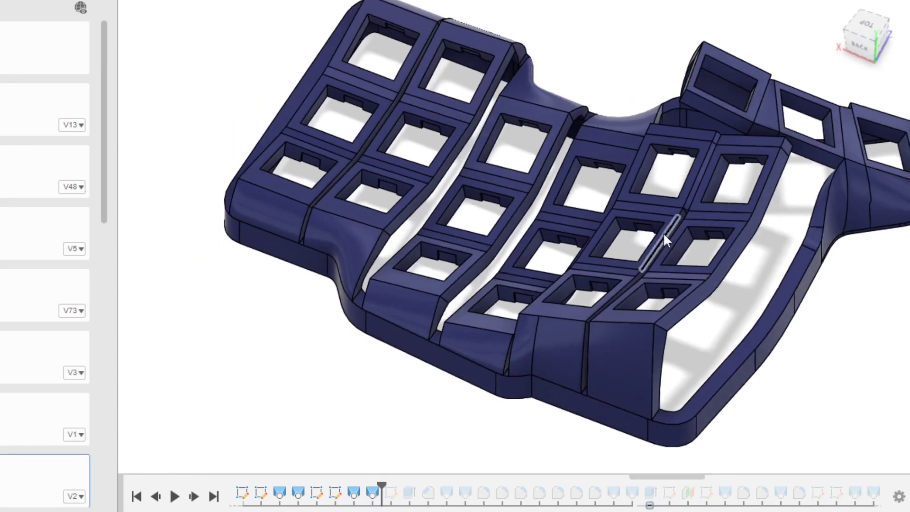
mouse_move(768, 204)
shift+middle_down()
mouse_move(761, 244)
mouse_move(730, 256)
shift+middle_up()
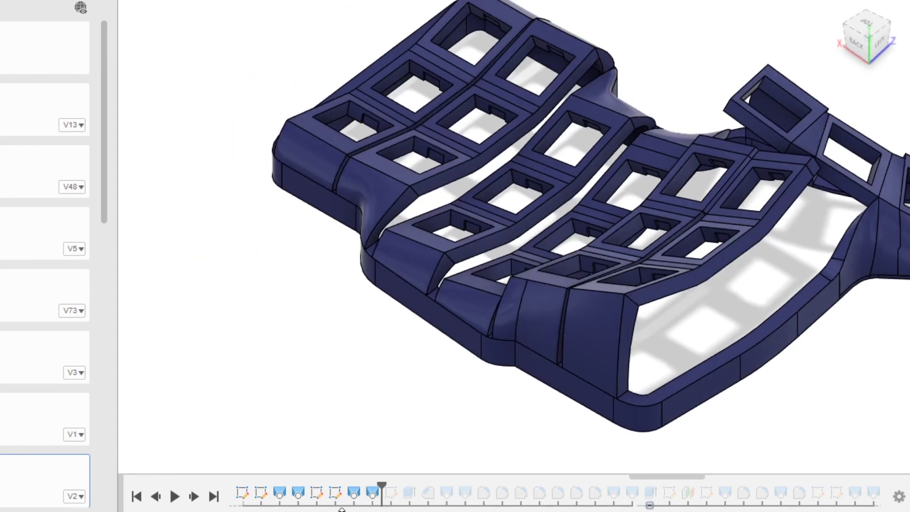
Roll the history forward past the innermost column's corner extrusion, chamfer and side-wall lofts, and inspect the wall from the left
drag(382, 485, 423, 477)
middle_drag(528, 372, 475, 386)
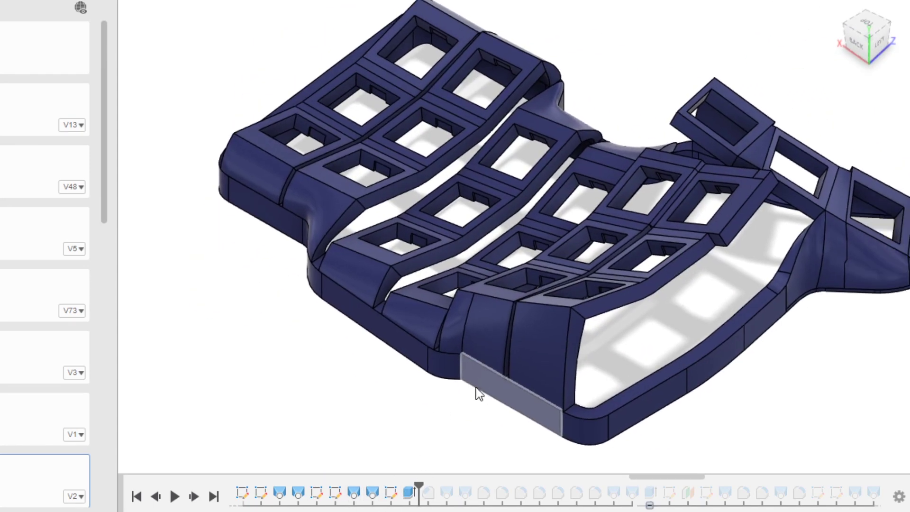
drag(419, 486, 474, 485)
mouse_move(786, 356)
shift+middle_down()
mouse_move(670, 354)
mouse_move(490, 379)
shift+middle_up()
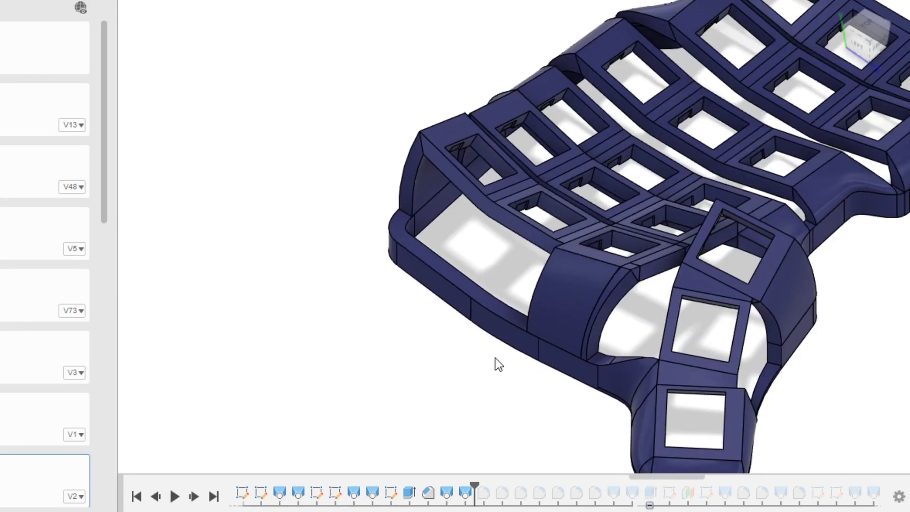
shift+middle_drag(488, 248, 540, 278)
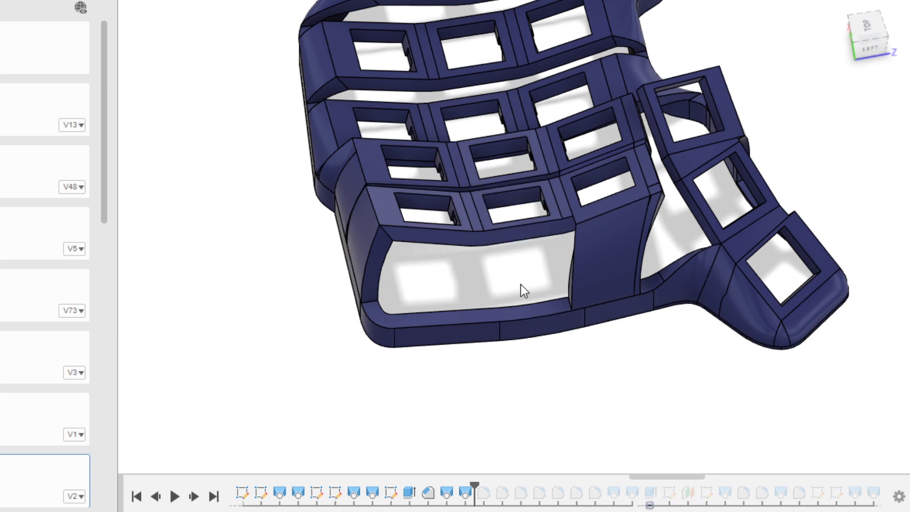
scroll(648, 166, up, 2)
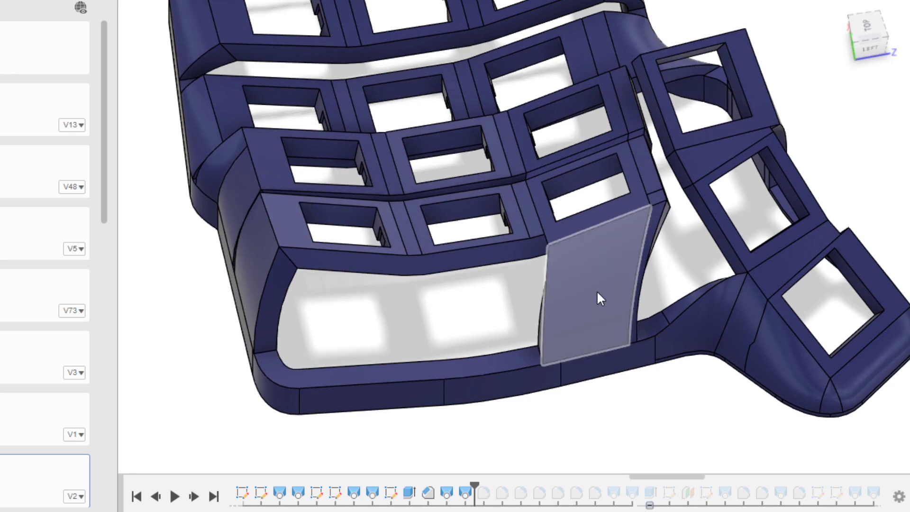
Highlight the loft forming the innermost column's side wall beside the thumb cluster, and inspect it from the left and from below
shift+middle_drag(599, 299, 569, 240)
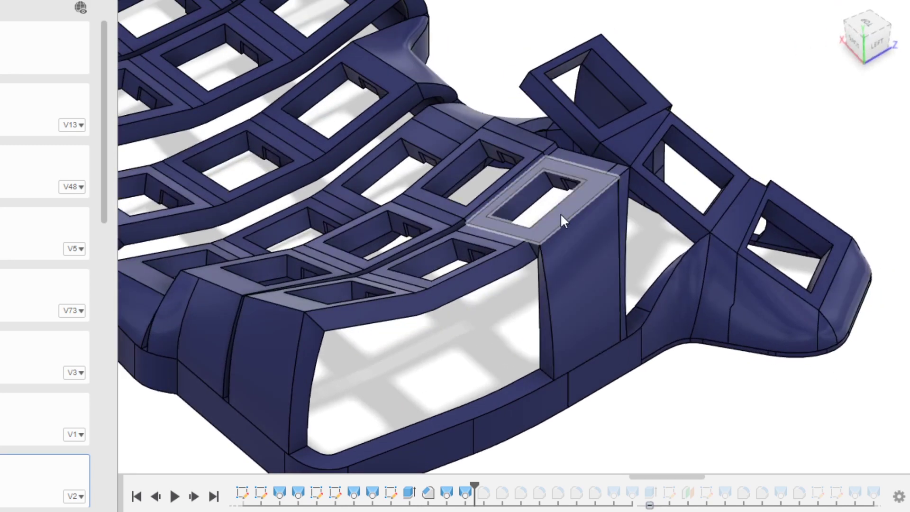
click(561, 199)
shift+middle_drag(535, 325, 517, 338)
click(568, 320)
click(518, 337)
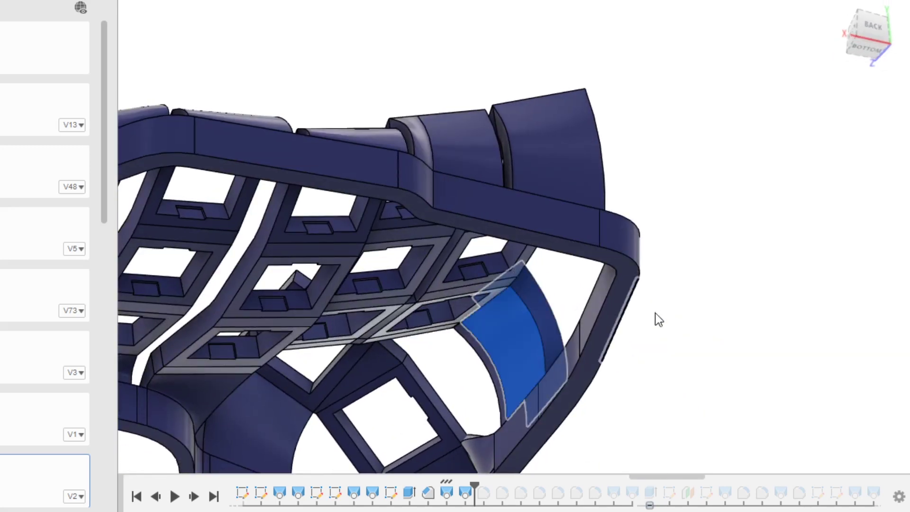
shift+middle_drag(655, 319, 701, 362)
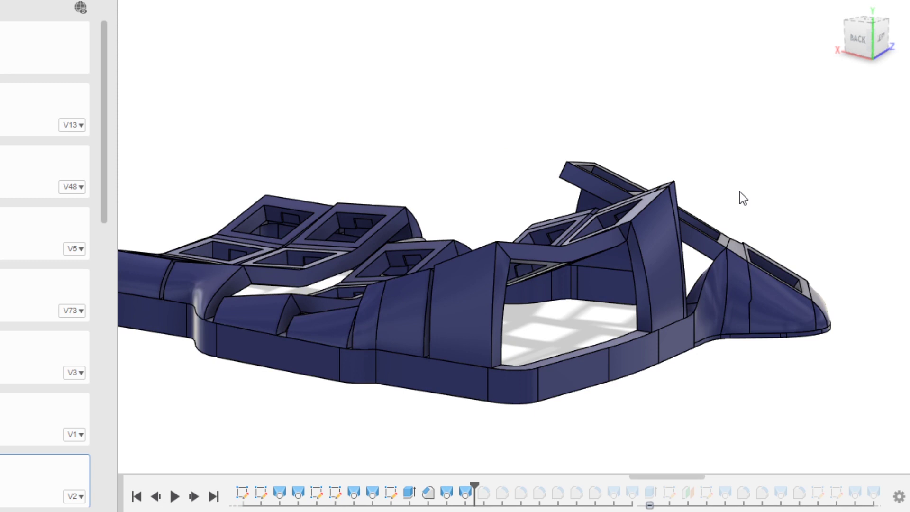
Roll the history forward past the edge fillets and the loft after them, and inspect the rounded columns from behind
drag(474, 484, 496, 483)
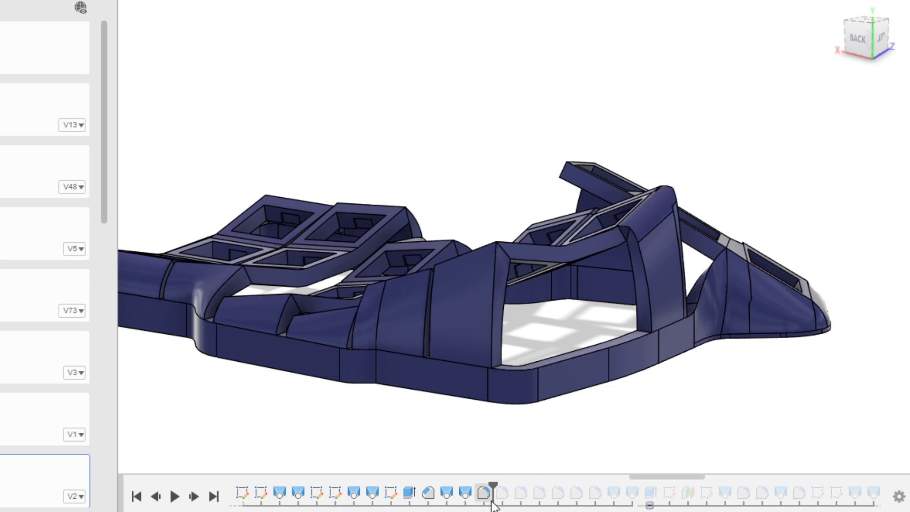
drag(493, 484, 622, 482)
mouse_move(608, 420)
shift+middle_down()
mouse_move(573, 403)
mouse_move(571, 417)
shift+middle_up()
middle_drag(436, 374, 609, 348)
shift+middle_drag(529, 379, 537, 401)
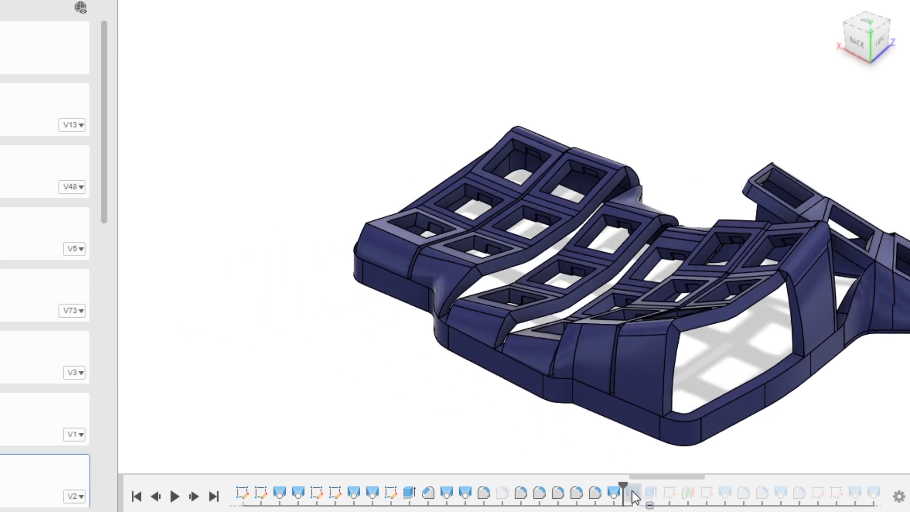
Roll the history back to the start of the fillet series, and examine the back walls of the columns up close
mouse_move(625, 484)
mouse_down()
mouse_move(498, 485)
mouse_move(511, 484)
mouse_up()
middle_drag(535, 432, 510, 423)
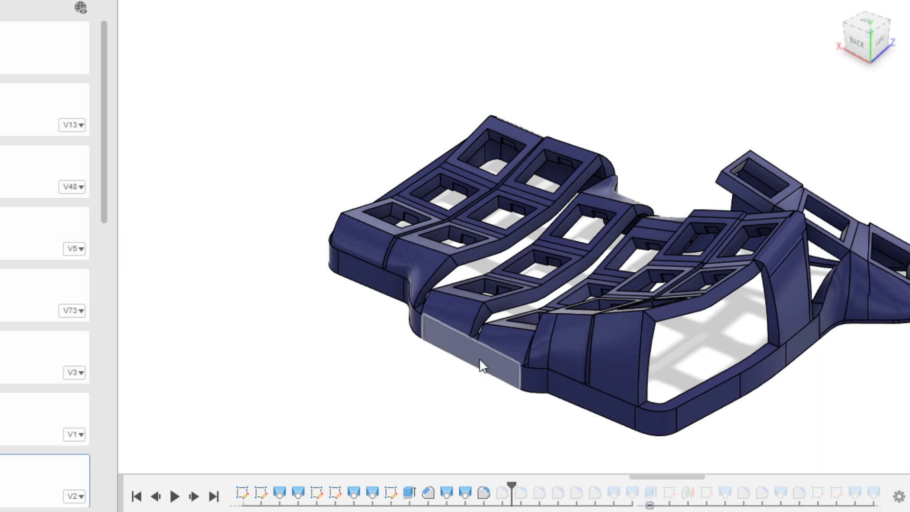
scroll(453, 228, up, 5)
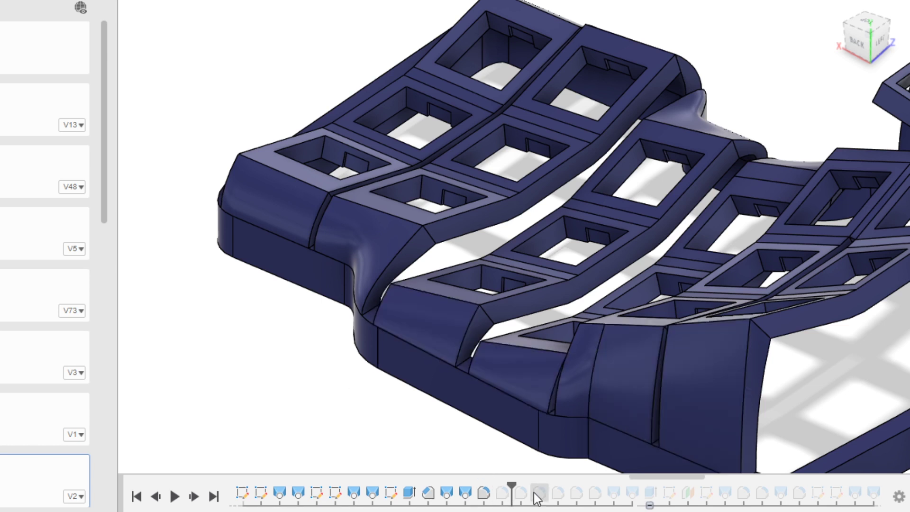
middle_drag(372, 409, 415, 372)
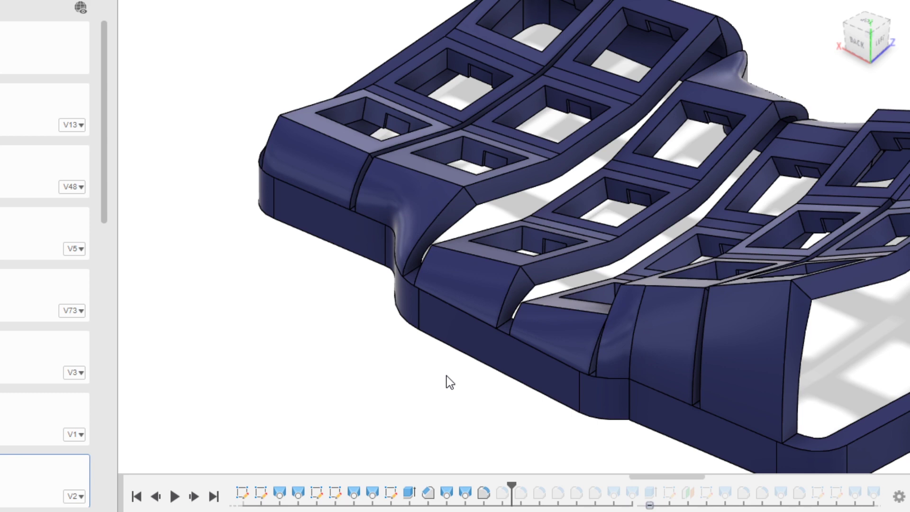
Roll the history forward past the remaining fillets and the loft that follows them, and view the whole case from above
scroll(507, 491, right, 3)
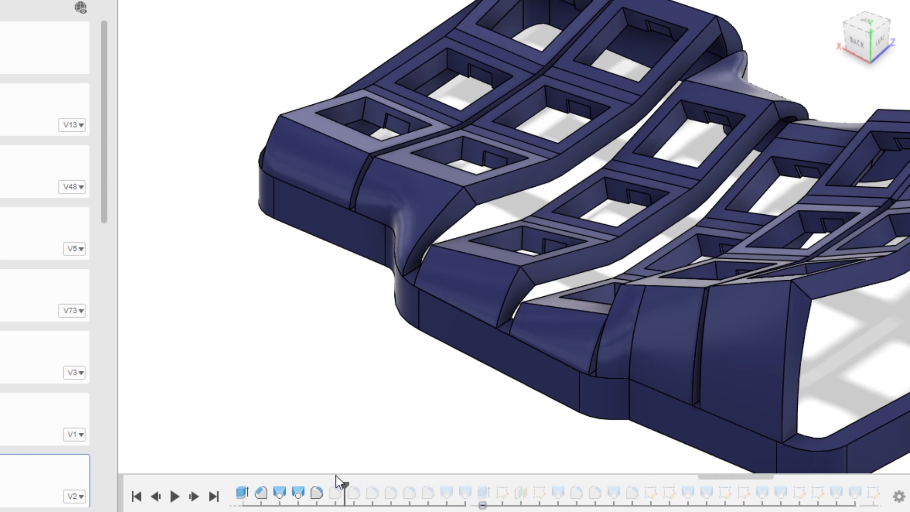
scroll(414, 364, down, 5)
shift+middle_drag(414, 364, 738, 353)
drag(344, 476, 473, 476)
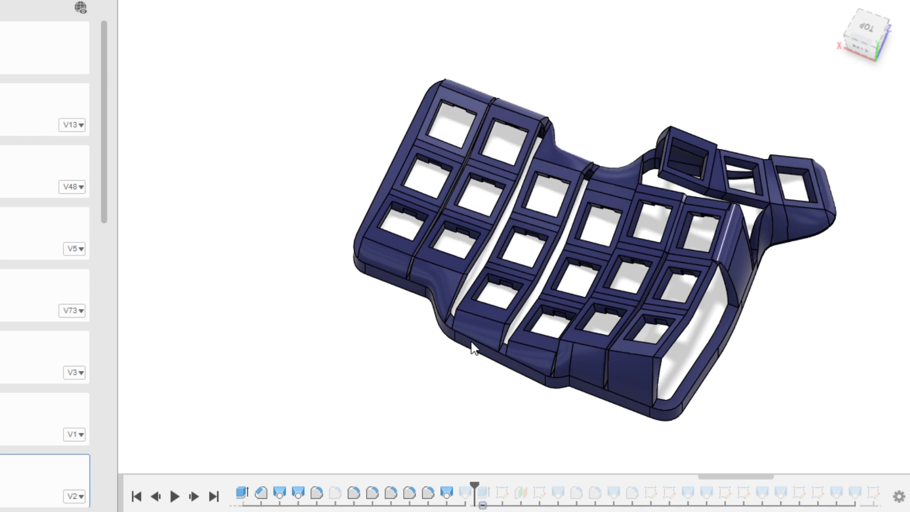
middle_drag(474, 348, 443, 334)
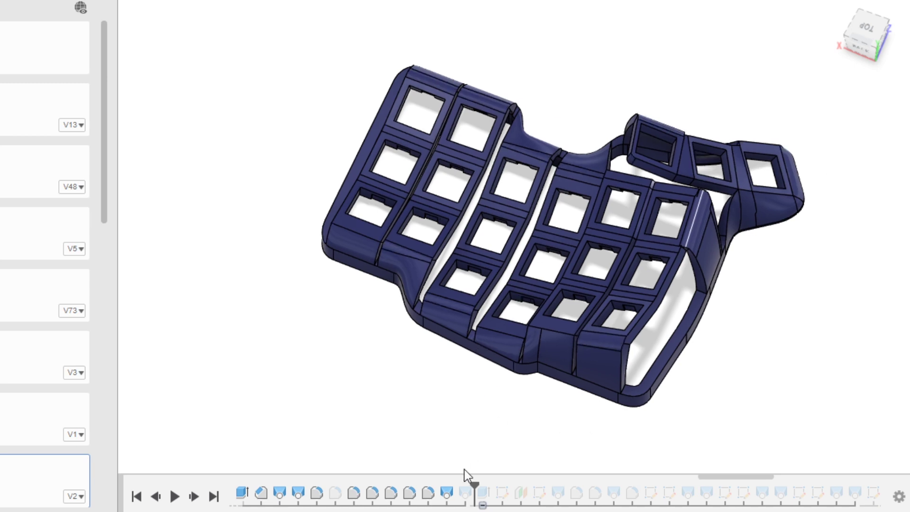
Examine the rounded corner and edges of the thumb key frame nearest the columns
scroll(638, 158, up, 10)
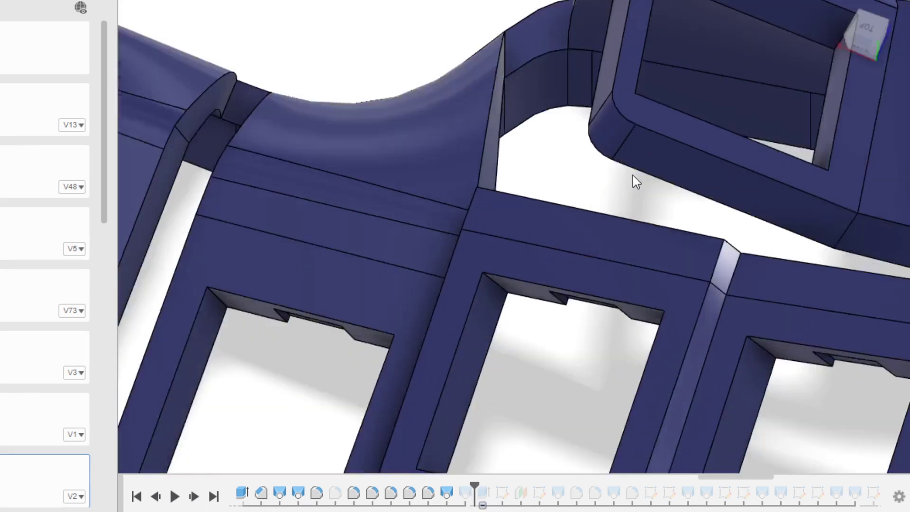
scroll(681, 157, down, 5)
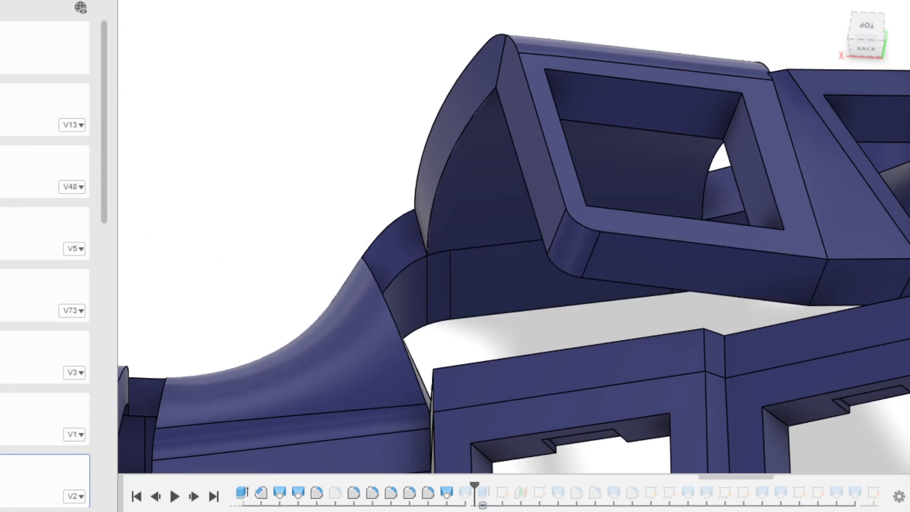
scroll(575, 259, down, 5)
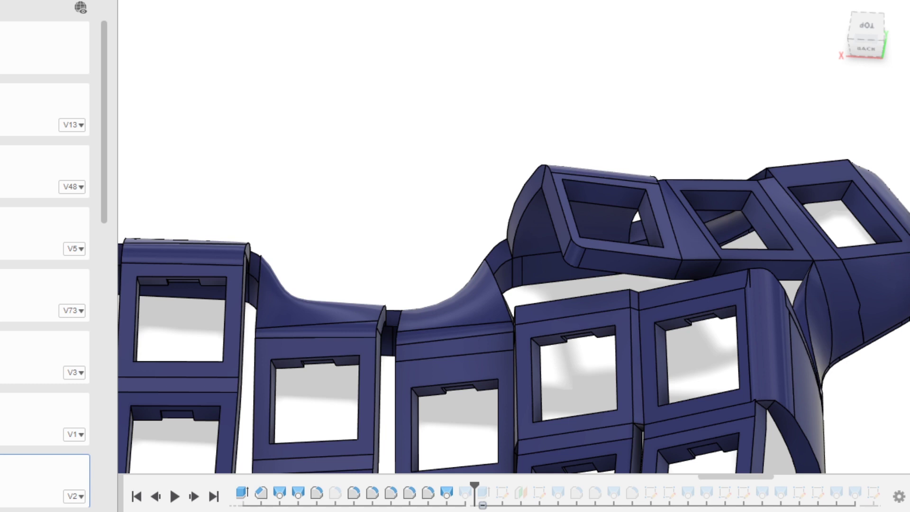
Set the history to just after the extrusion that follows the wall lofts, and inspect the case from the front
mouse_move(472, 493)
mouse_down()
mouse_move(251, 486)
mouse_move(474, 488)
mouse_up()
scroll(523, 341, down, 5)
shift+middle_drag(523, 323, 533, 457)
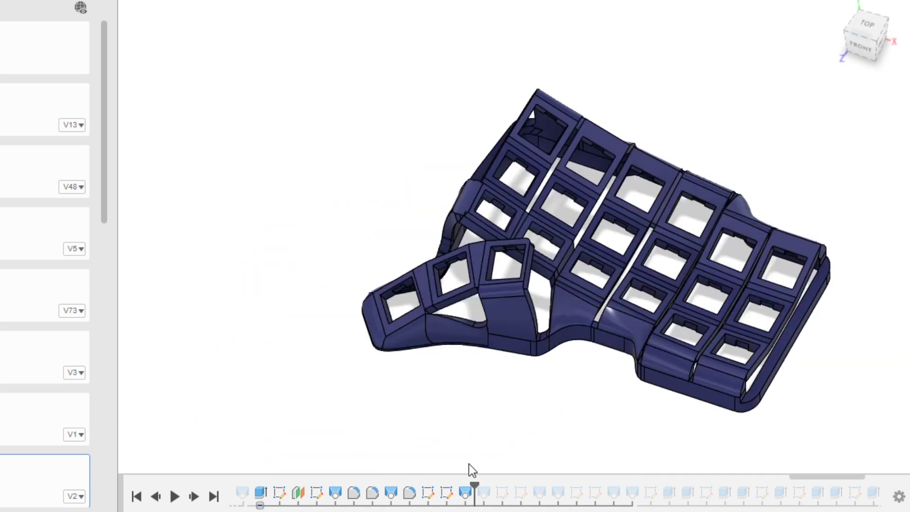
drag(473, 485, 270, 487)
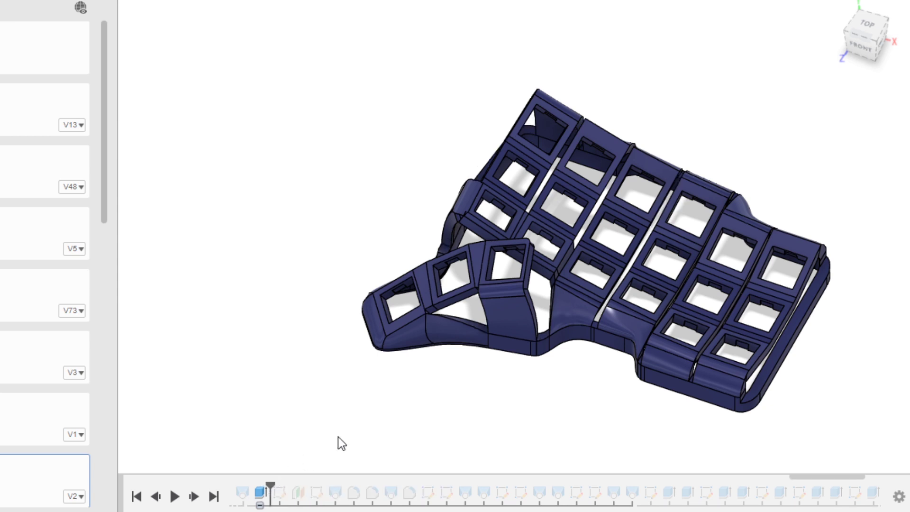
shift+middle_drag(538, 439, 634, 408)
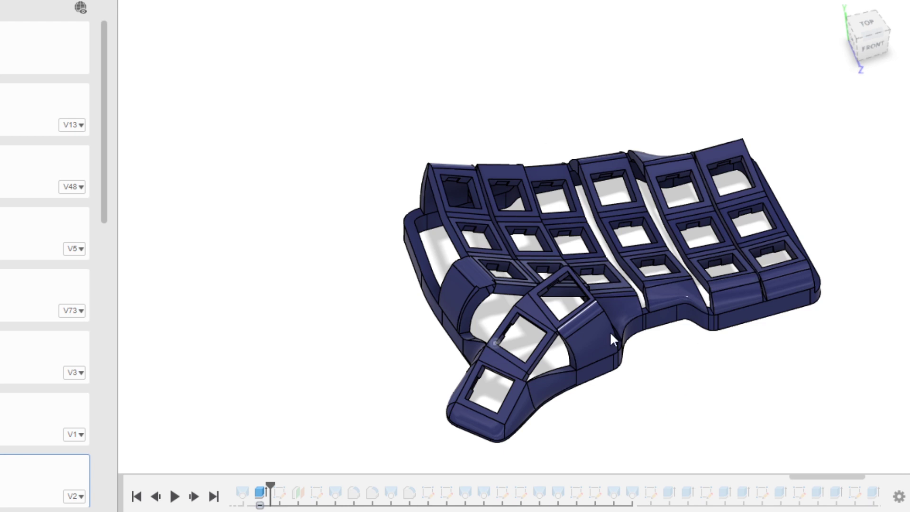
shift+middle_drag(666, 394, 666, 368)
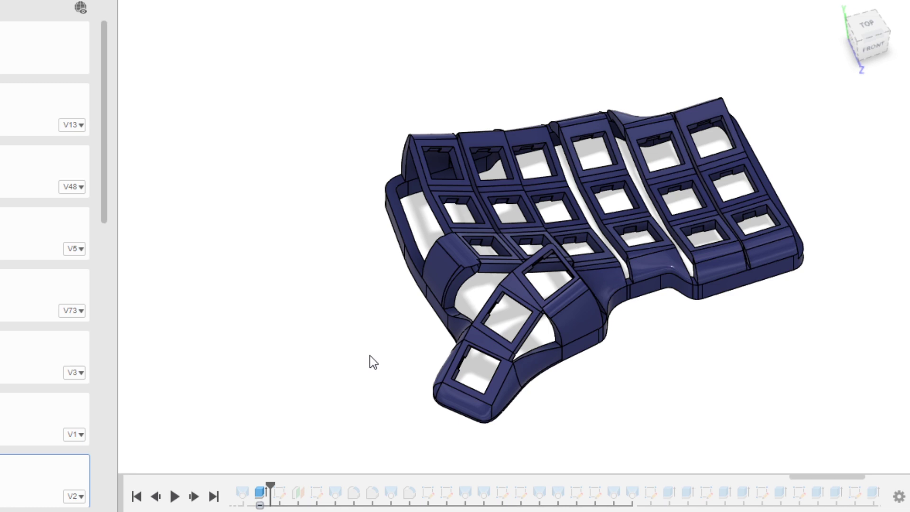
Examine the base rim, the column undersides and the thumb cluster walls from below and from the front
shift+middle_drag(783, 348, 594, 160)
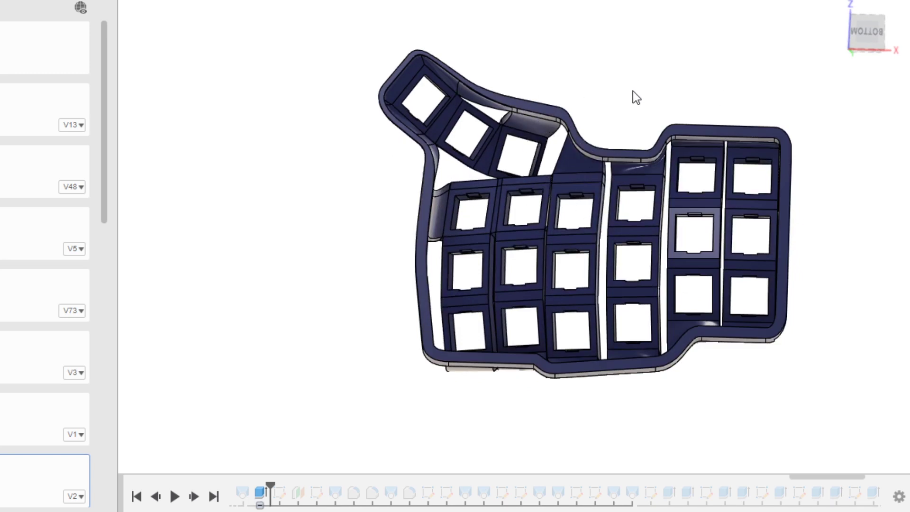
shift+middle_drag(632, 91, 640, 146)
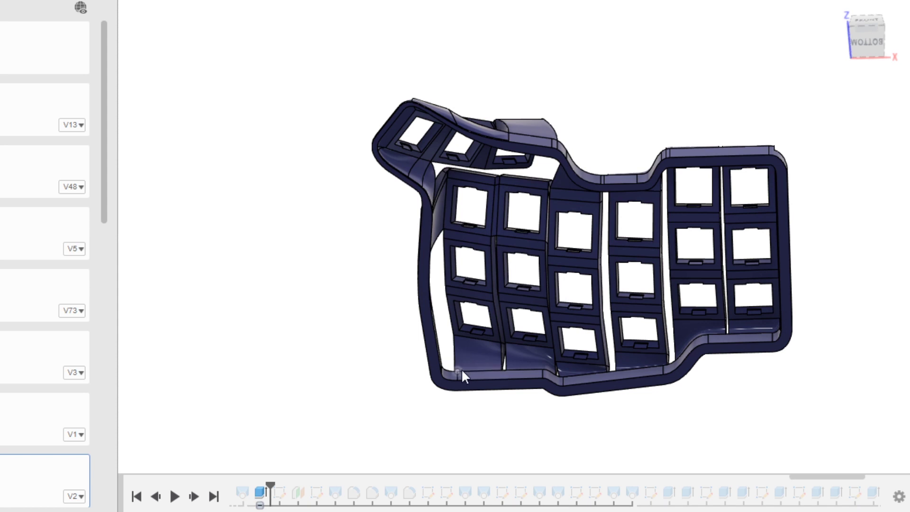
shift+middle_drag(489, 400, 488, 424)
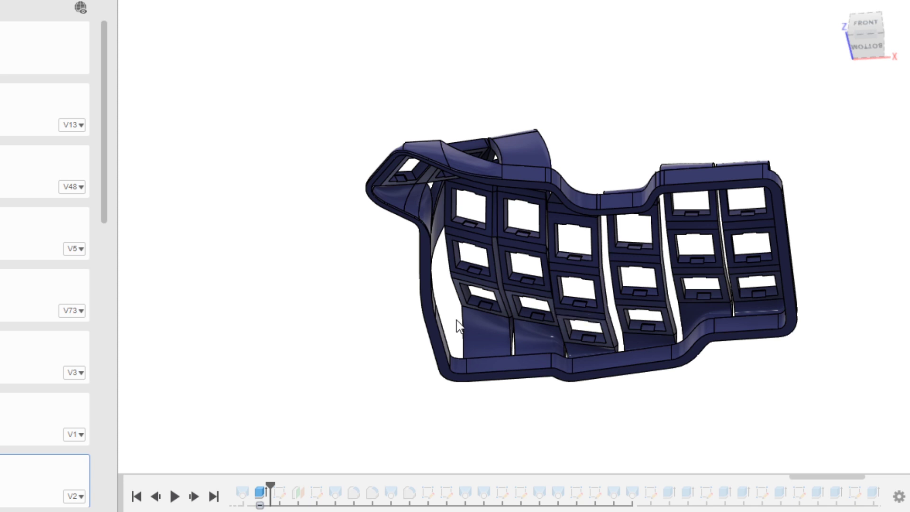
shift+middle_drag(556, 229, 671, 382)
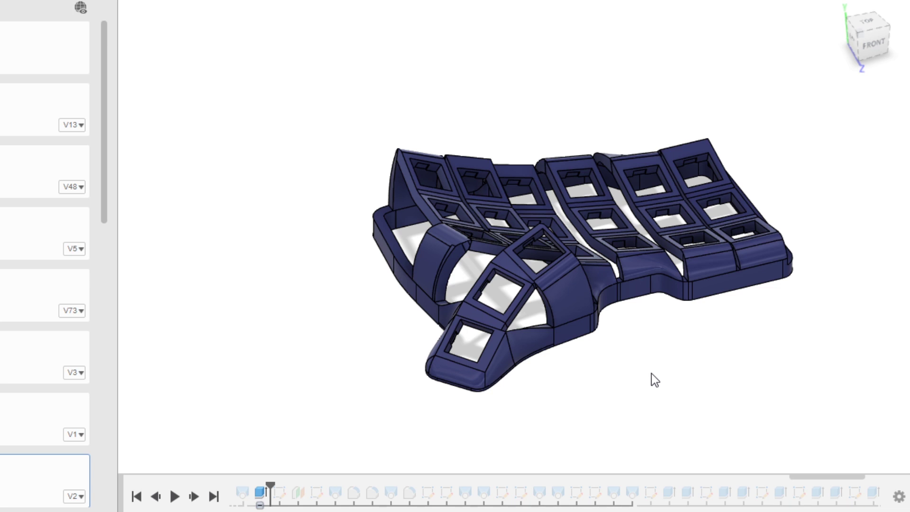
shift+middle_drag(652, 377, 614, 391)
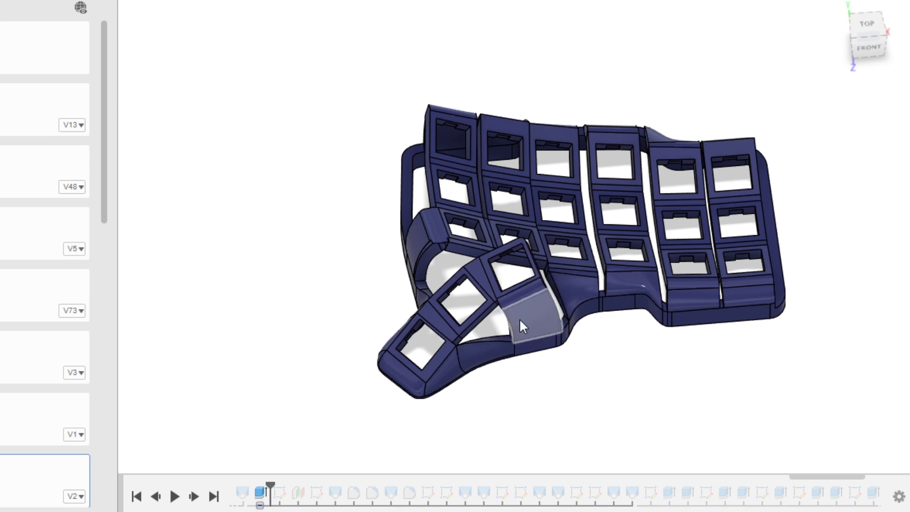
shift+middle_drag(669, 410, 670, 261)
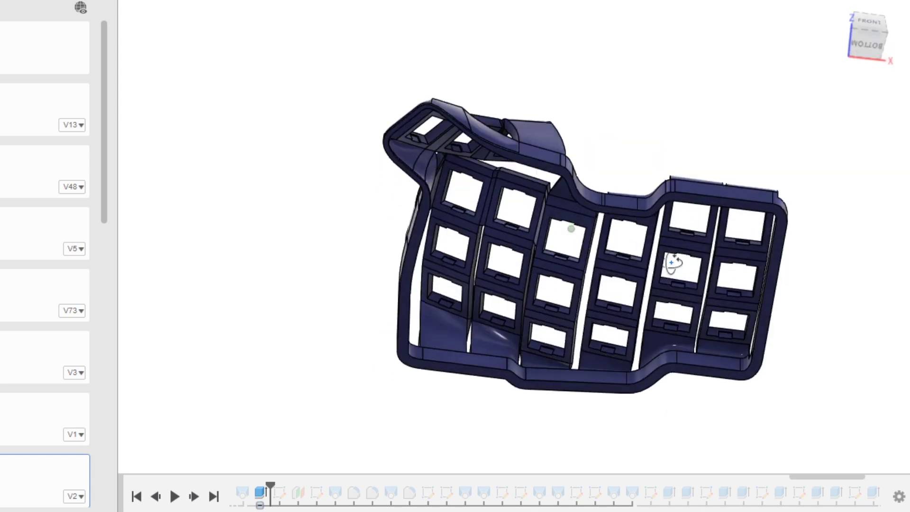
shift+middle_drag(583, 192, 514, 162)
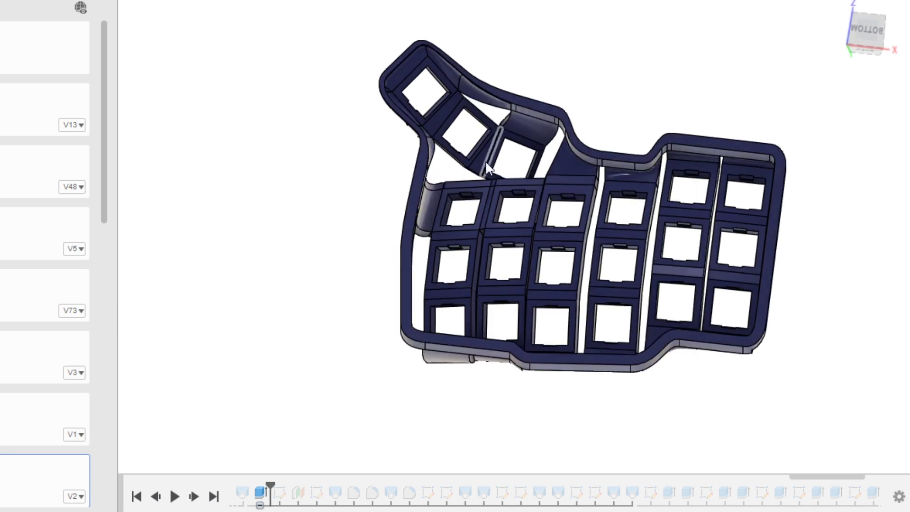
shift+middle_drag(587, 140, 577, 356)
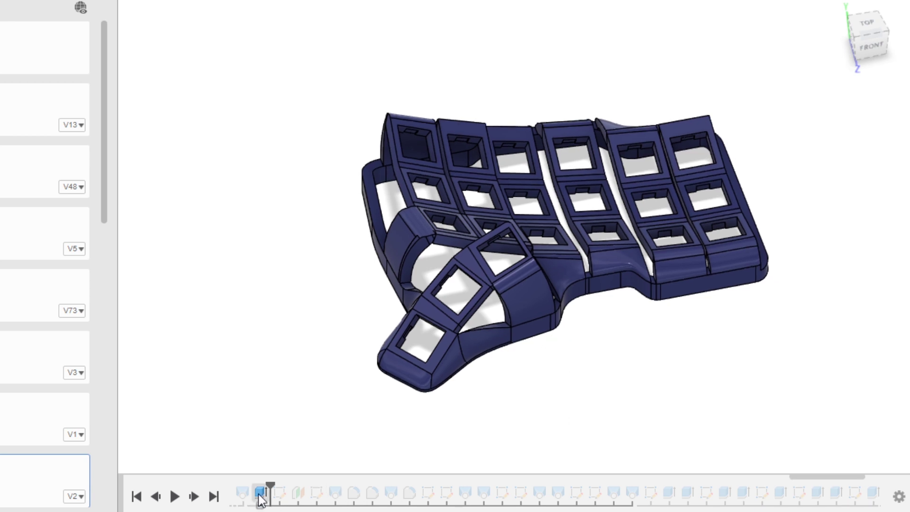
Roll the history forward past the sketches, plane, lofts and fillets shaping the left side opening, and inspect its rounded lower corners
drag(270, 495, 400, 493)
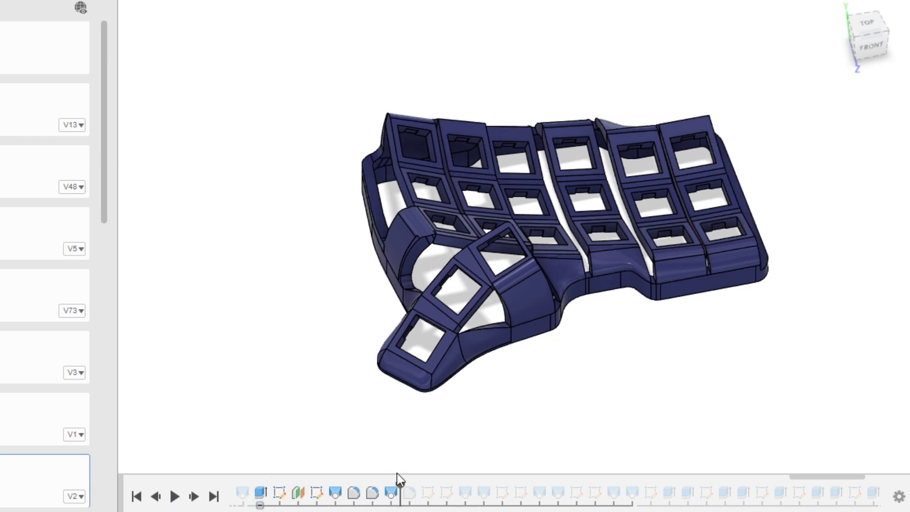
shift+middle_drag(403, 439, 495, 389)
scroll(489, 393, up, 5)
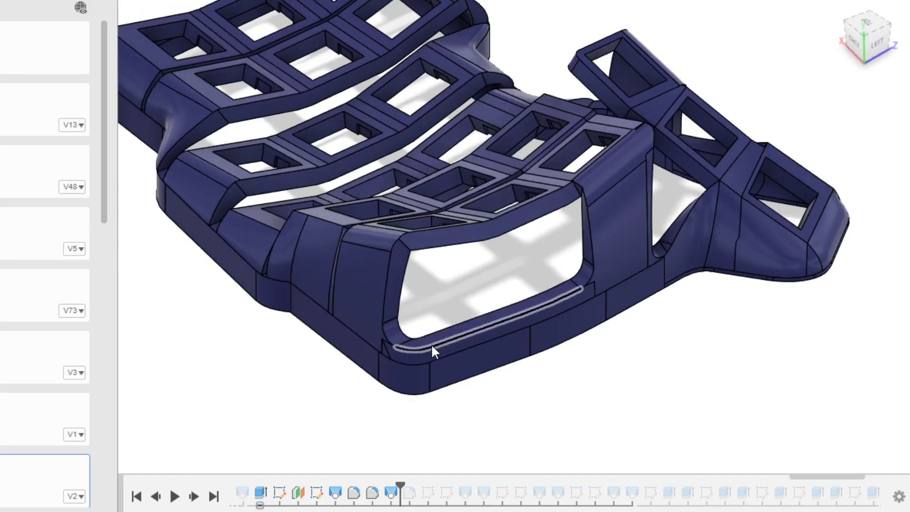
scroll(434, 350, up, 4)
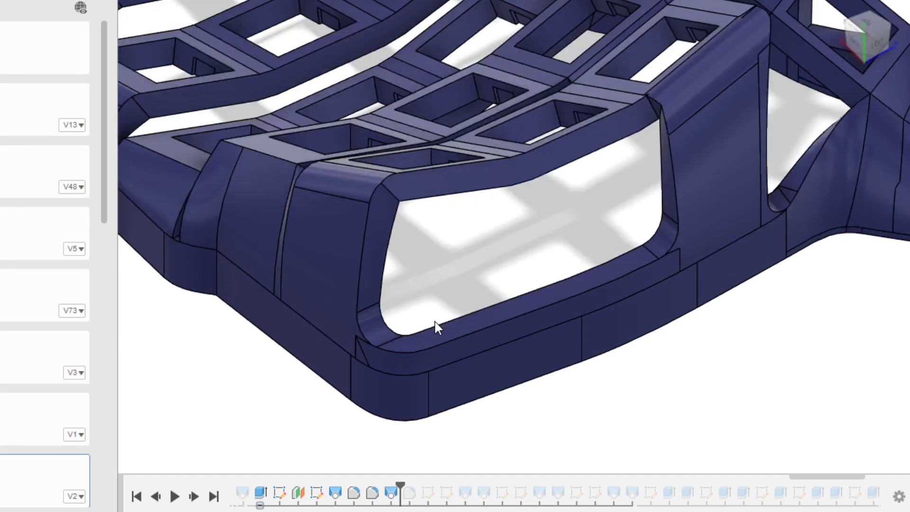
shift+middle_drag(440, 383, 463, 272)
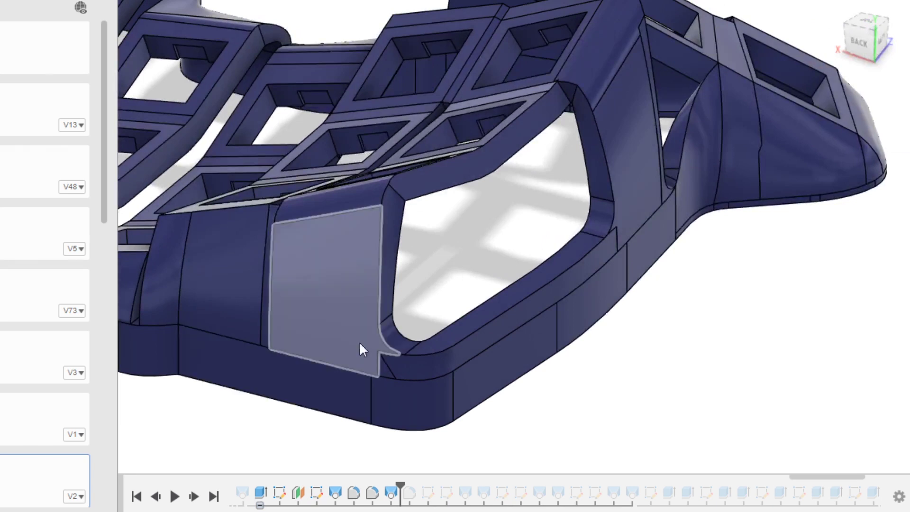
shift+middle_drag(364, 349, 625, 297)
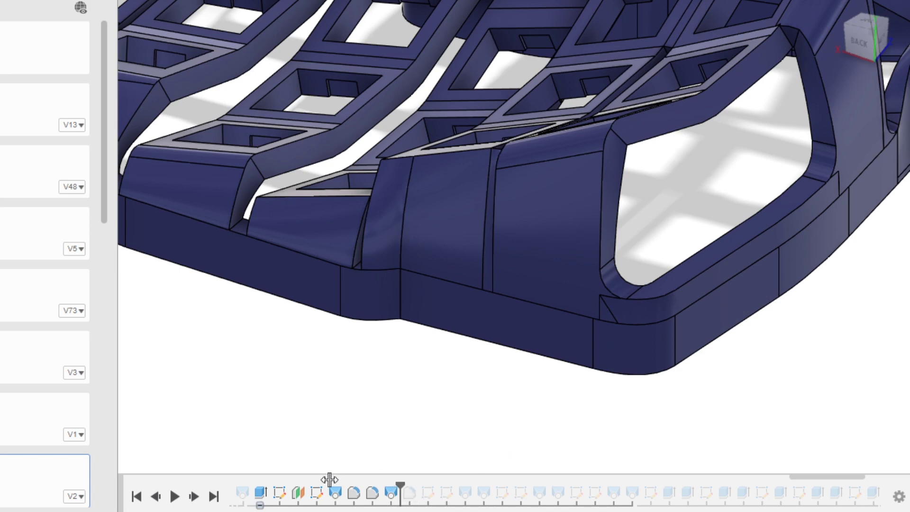
Roll the history forward past the next fillet, and inspect the back walls of the inner columns
mouse_move(330, 479)
mouse_down()
mouse_move(425, 482)
mouse_move(415, 484)
mouse_up()
scroll(458, 412, down, 3)
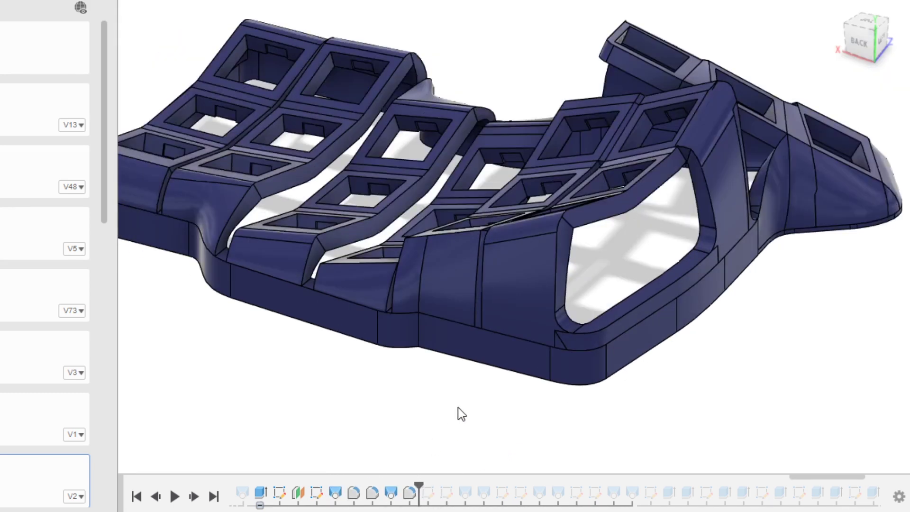
shift+middle_drag(488, 348, 525, 367)
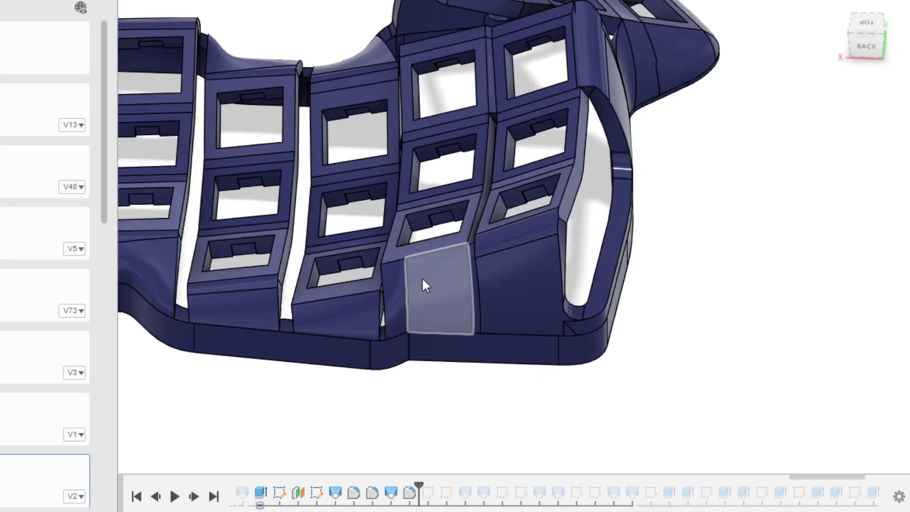
scroll(446, 280, up, 2)
scroll(443, 305, down, 3)
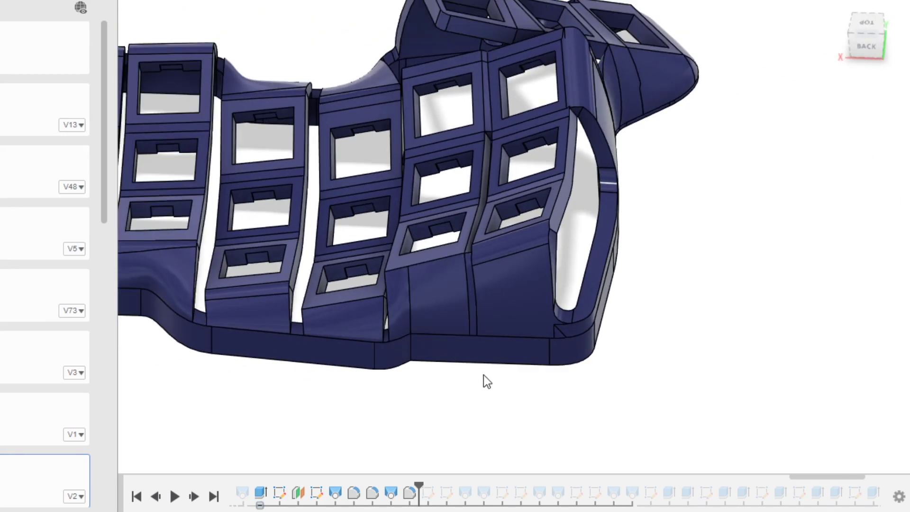
Roll the history forward past the sketches and lofts bridging the gaps between the key columns, and view them from behind
drag(419, 487, 641, 487)
middle_drag(595, 393, 768, 408)
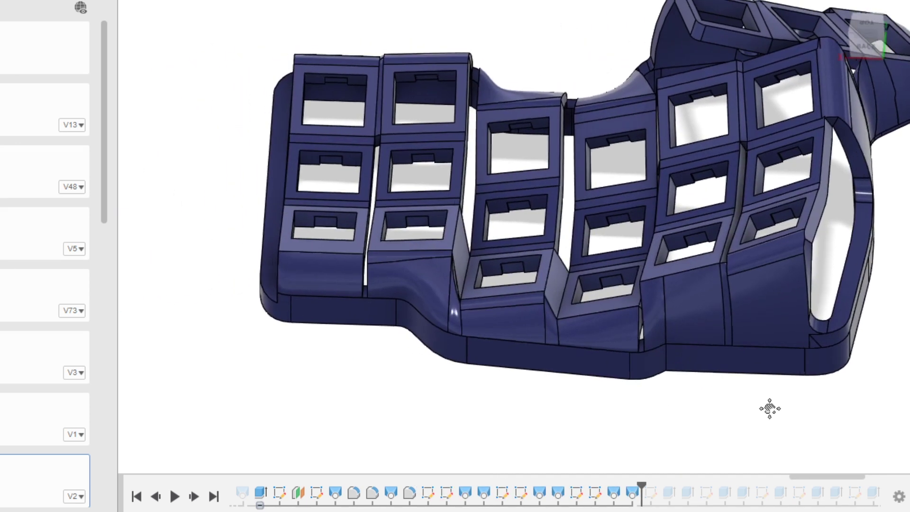
Roll the history back to before the last fillet and the column-bridging lofts, and highlight the front walls of the second and third columns
scroll(532, 379, up, 2)
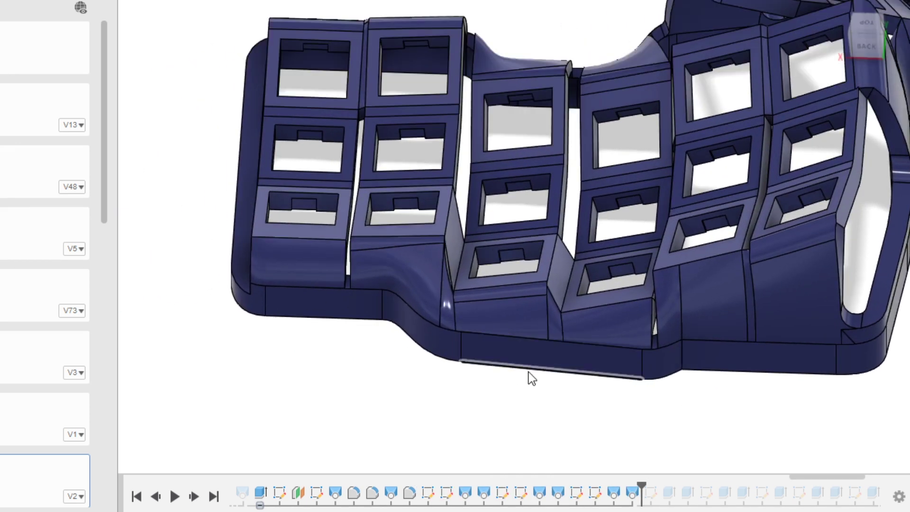
mouse_move(640, 488)
mouse_down()
mouse_move(369, 493)
mouse_move(417, 496)
mouse_move(402, 500)
mouse_up()
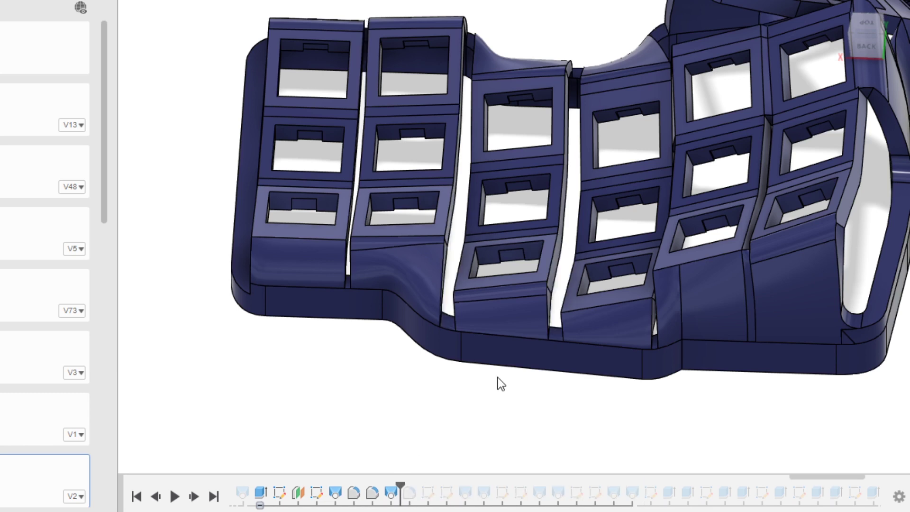
middle_drag(496, 382, 558, 407)
scroll(642, 281, down, 3)
shift+middle_drag(619, 275, 655, 316)
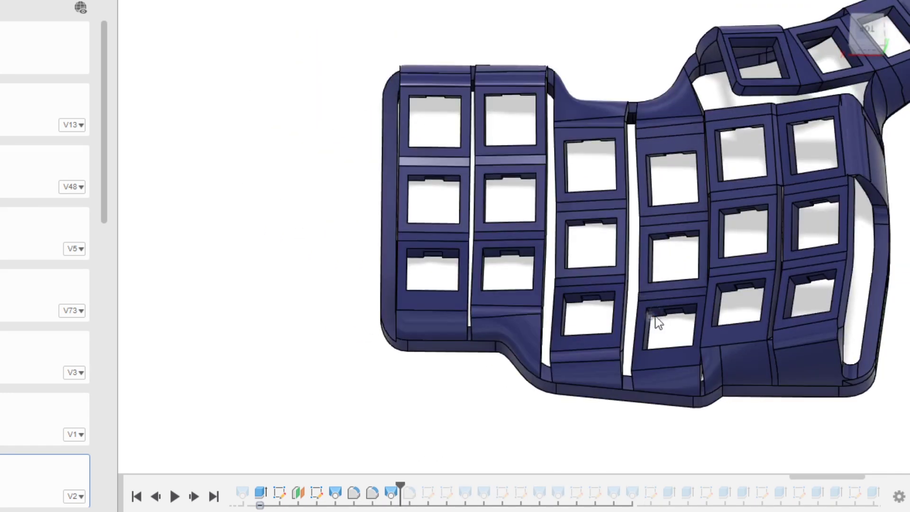
shift+middle_drag(704, 271, 740, 195)
shift+middle_drag(695, 267, 642, 301)
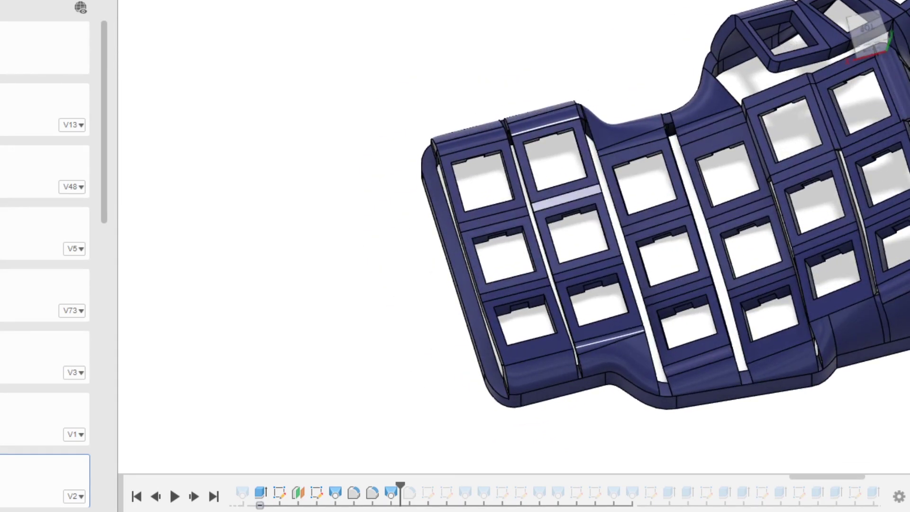
click(568, 115)
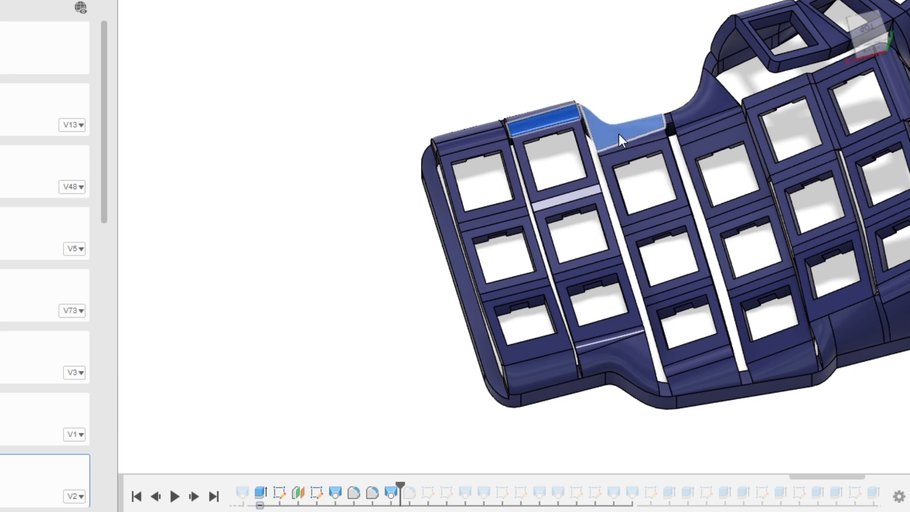
click(618, 132)
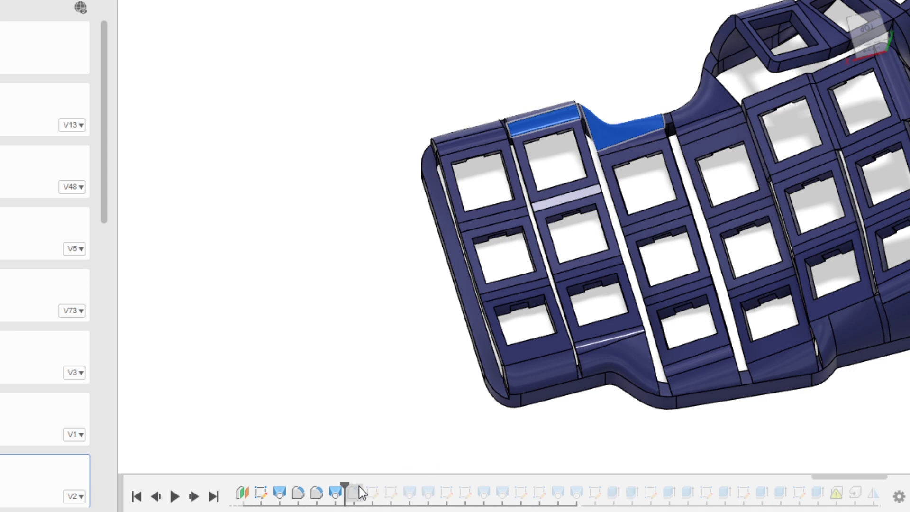
Roll the history forward past the column-bridging lofts, and highlight the facing side walls in the gap between the two outermost columns
drag(346, 485, 581, 481)
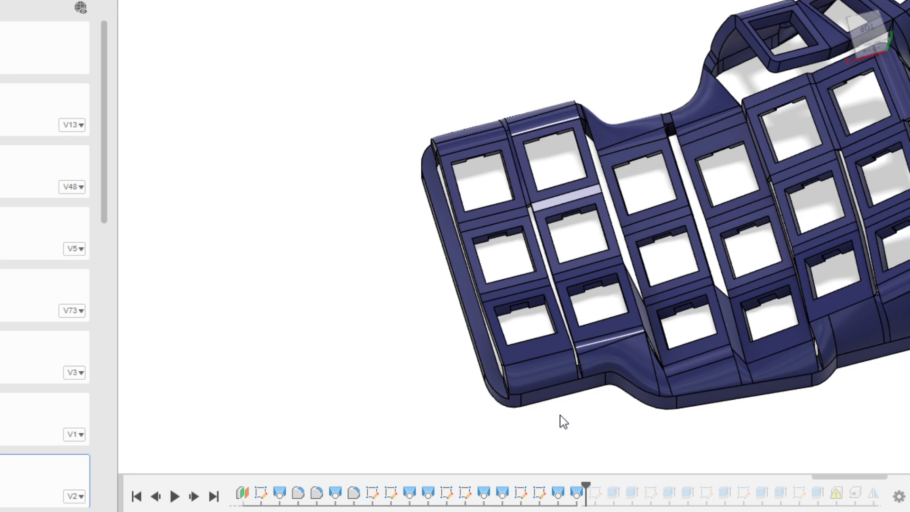
shift+middle_drag(564, 286, 597, 275)
scroll(530, 250, up, 8)
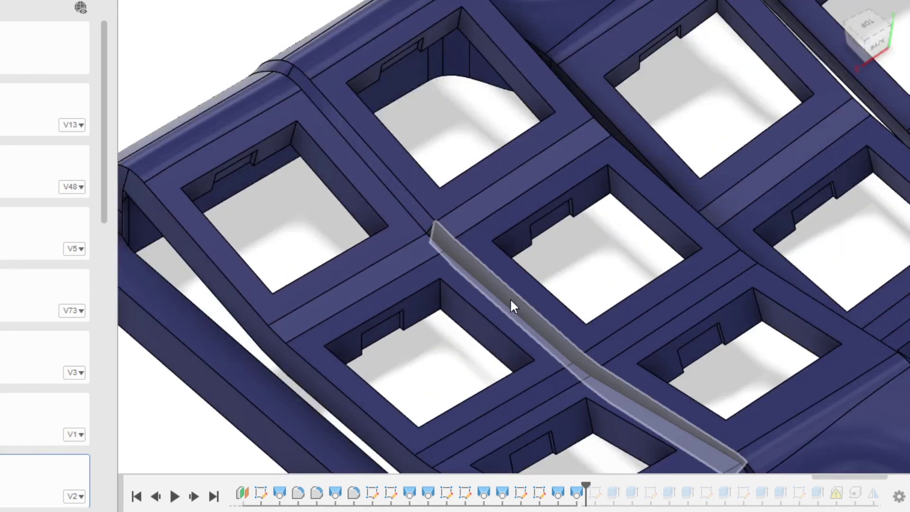
click(512, 299)
shift+middle_drag(599, 327, 562, 270)
scroll(555, 270, up, 4)
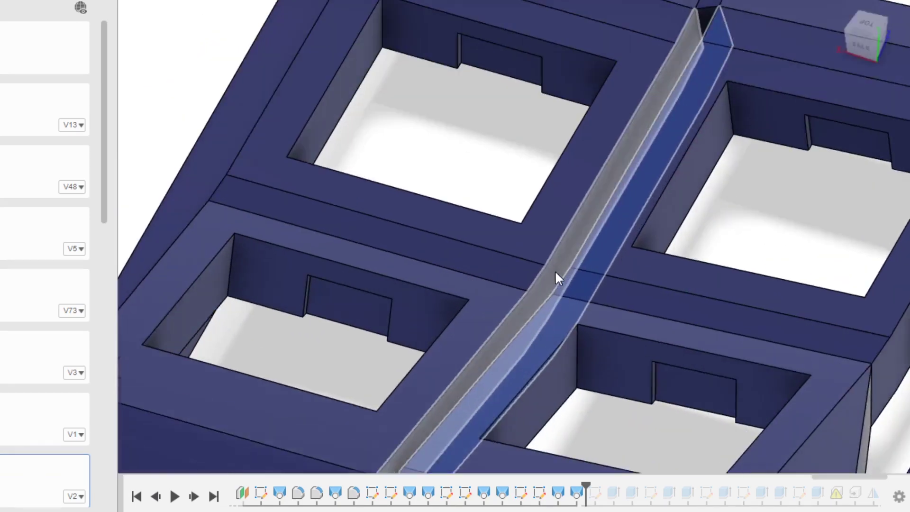
ctrl+click(554, 270)
middle_drag(627, 217, 653, 317)
scroll(539, 340, down, 4)
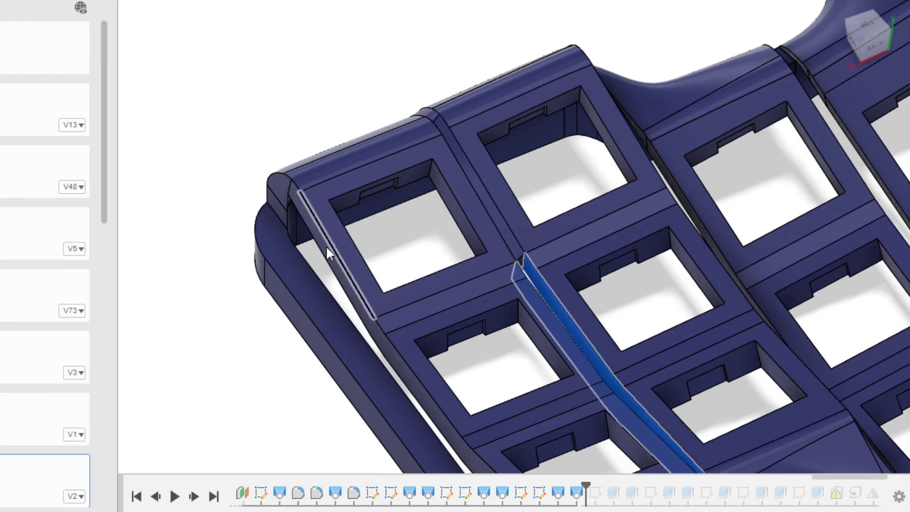
Highlight the narrow bridging strip between the front keys of the two outermost columns
scroll(508, 235, up, 2)
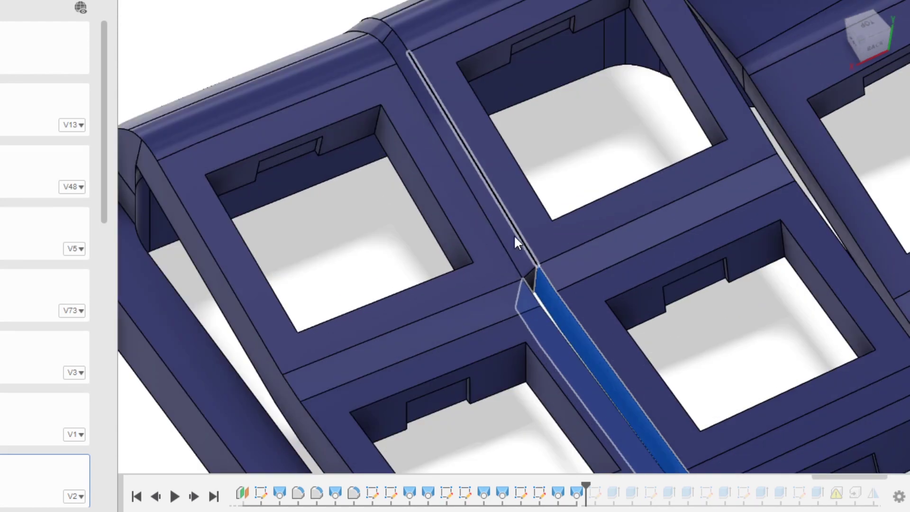
click(512, 237)
scroll(511, 238, down, 5)
scroll(556, 494, down, 1)
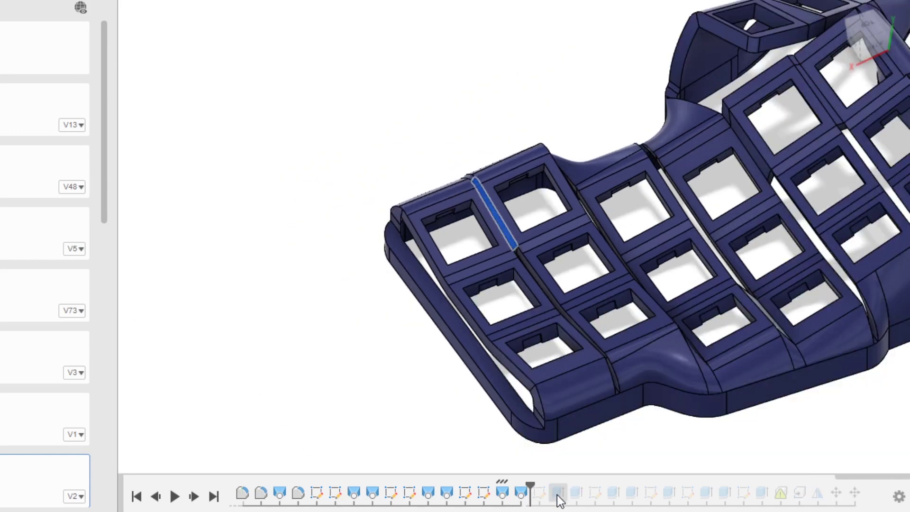
Roll the history forward past the next two sketches and their extrudes, and highlight the back walls of the inner and middle columns
mouse_move(530, 484)
mouse_down()
mouse_move(584, 478)
mouse_move(635, 487)
mouse_up()
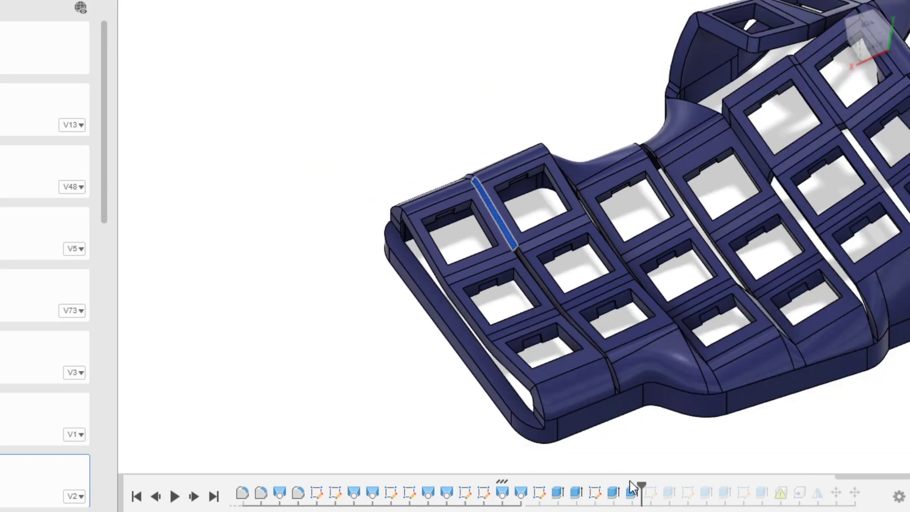
mouse_move(725, 400)
shift+middle_down()
mouse_move(752, 402)
mouse_move(728, 422)
shift+middle_up()
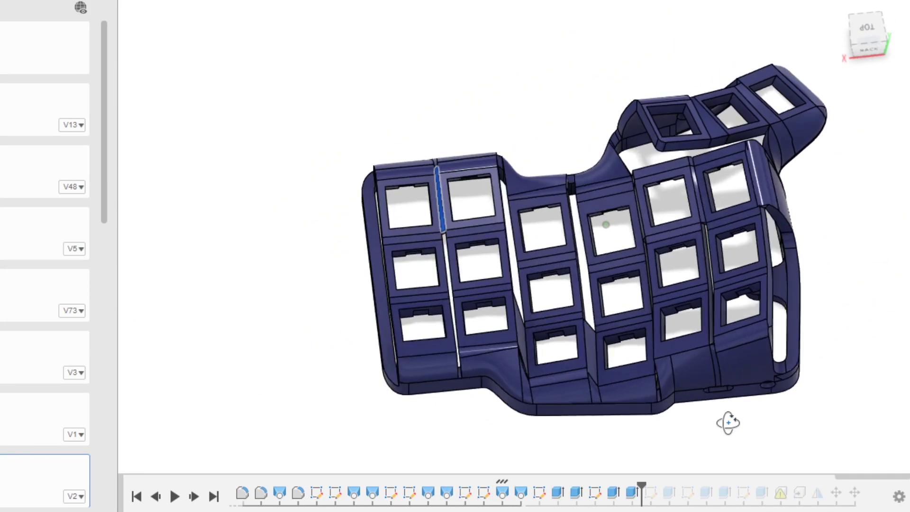
click(696, 369)
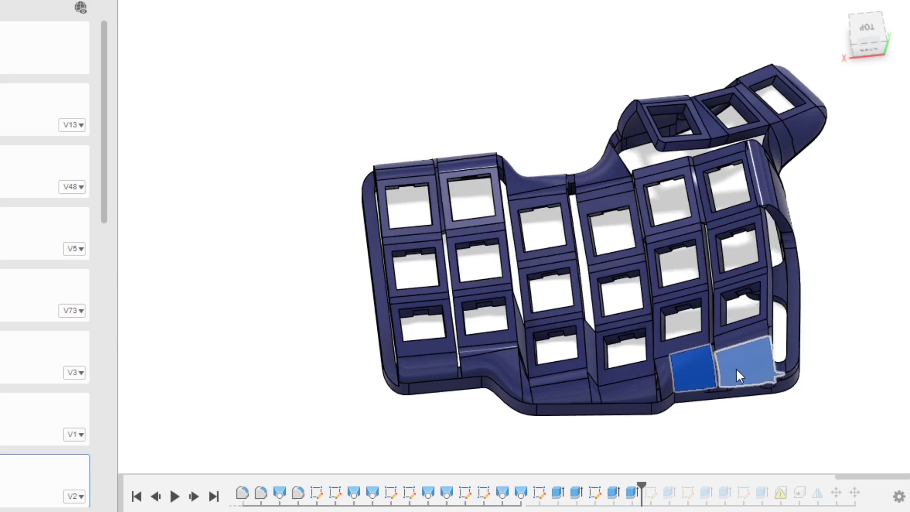
click(736, 368)
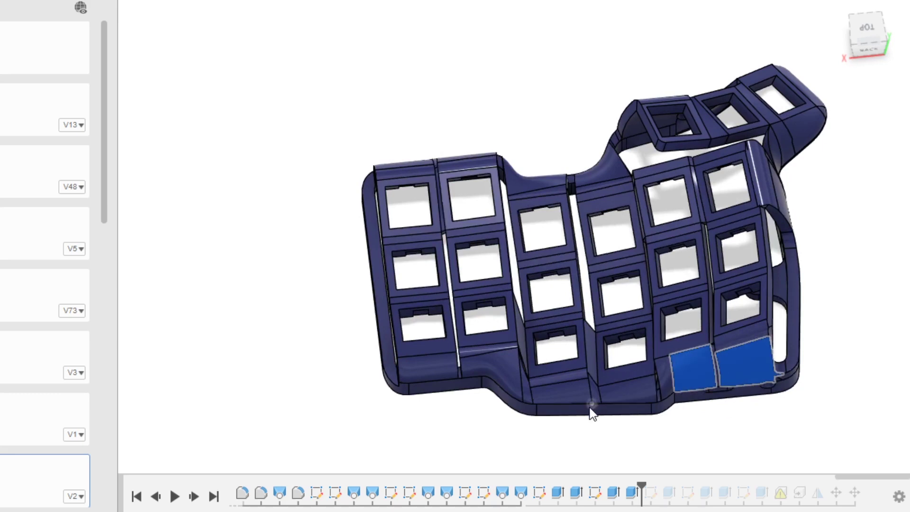
scroll(586, 405, up, 3)
click(639, 388)
ctrl+click(542, 389)
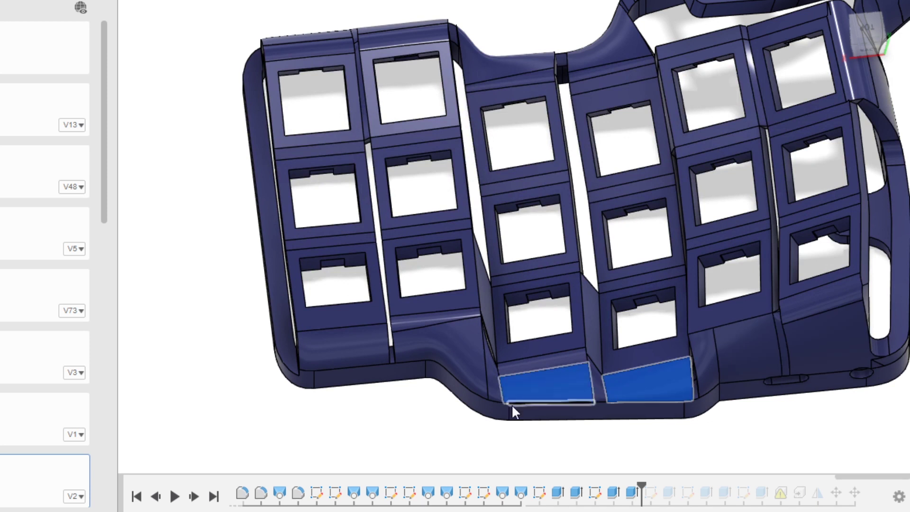
ctrl+click(459, 349)
Highlight the front edge faces of the two outermost columns, and view the whole case from above
click(407, 53)
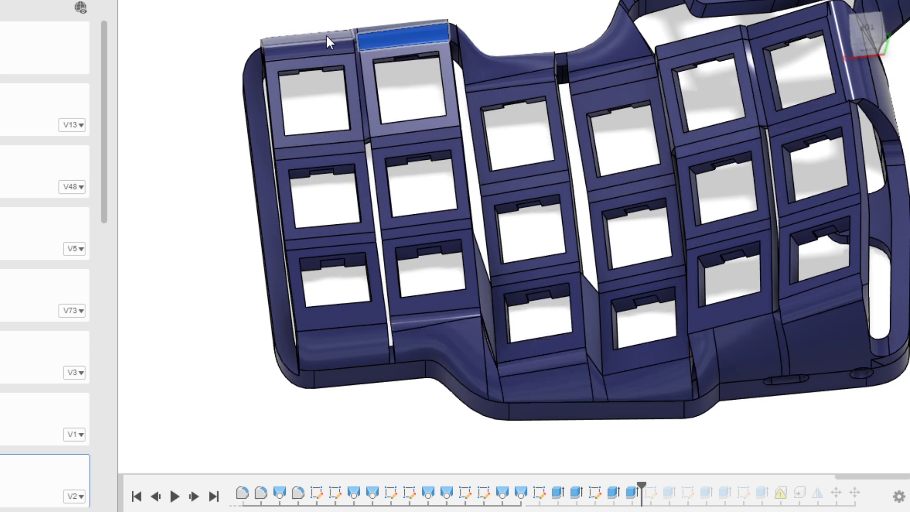
ctrl+click(330, 46)
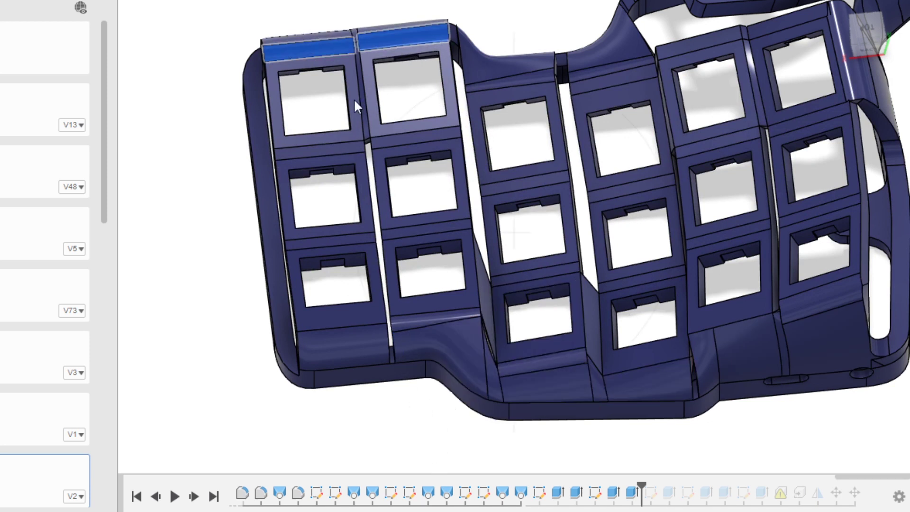
middle_drag(472, 398, 480, 376)
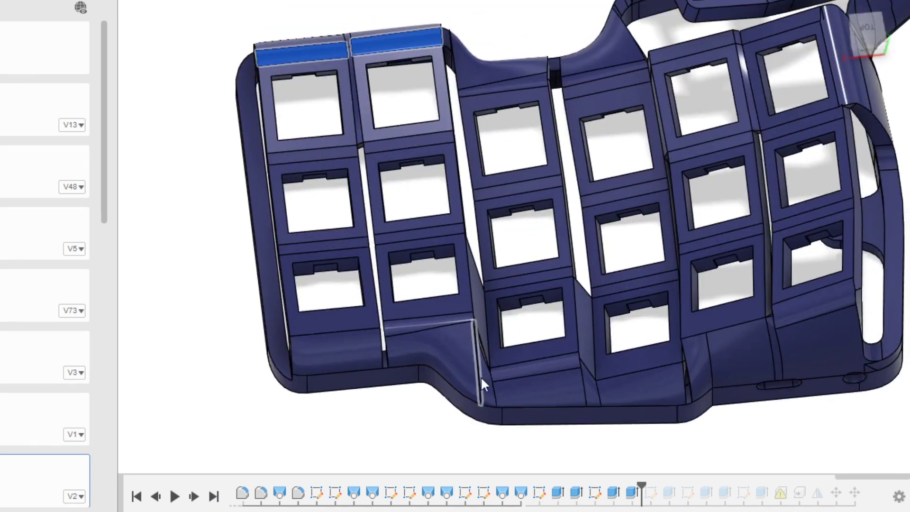
scroll(497, 366, down, 3)
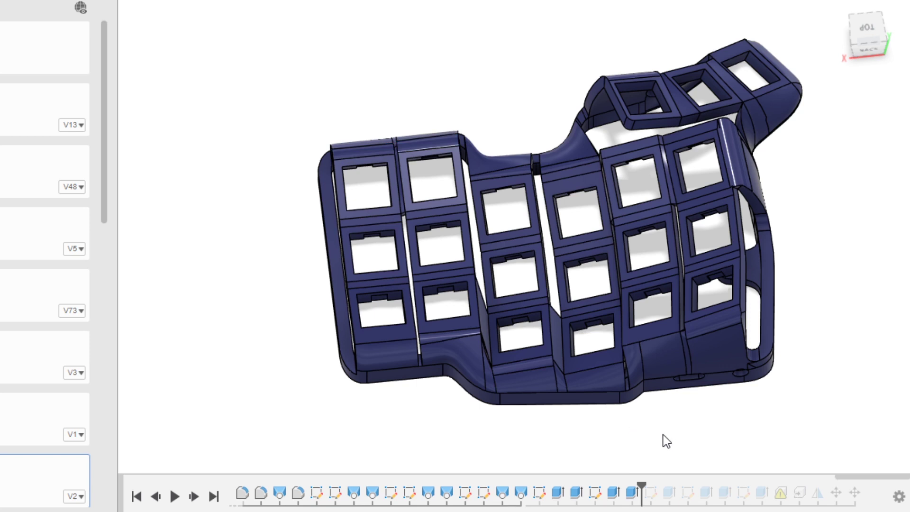
Roll the history back to just after the port cutout extrudes, and inspect the slot and round hole from behind and inside
shift+middle_drag(659, 441, 683, 382)
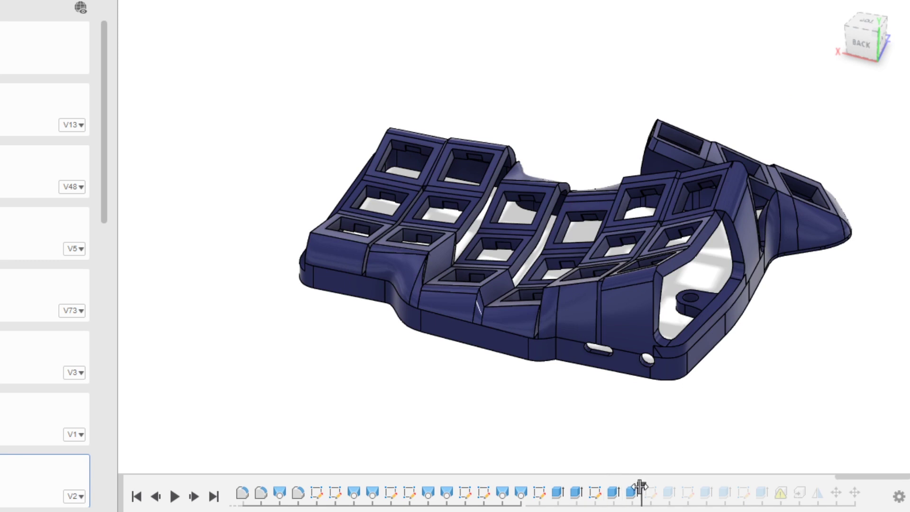
mouse_move(639, 485)
mouse_down()
mouse_move(511, 486)
mouse_move(586, 483)
mouse_up()
scroll(605, 391, up, 5)
scroll(718, 393, up, 2)
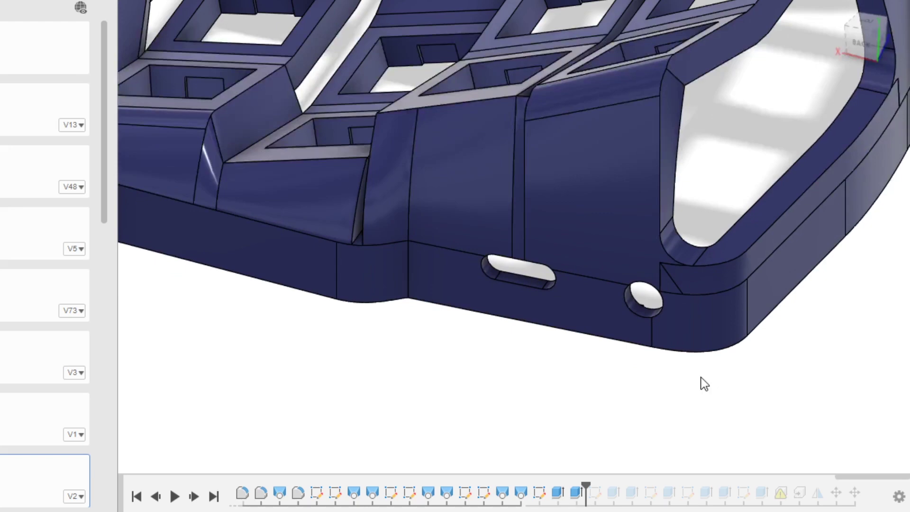
shift+middle_drag(701, 382, 670, 395)
scroll(671, 396, up, 2)
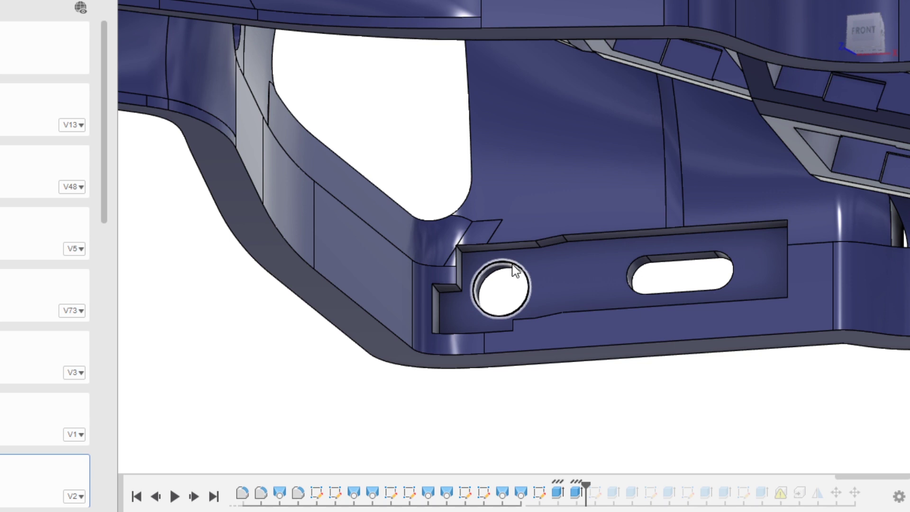
Examine the round hole, the slot and the recessed pocket around them on the inside of the back wall
click(519, 281)
key(Escape)
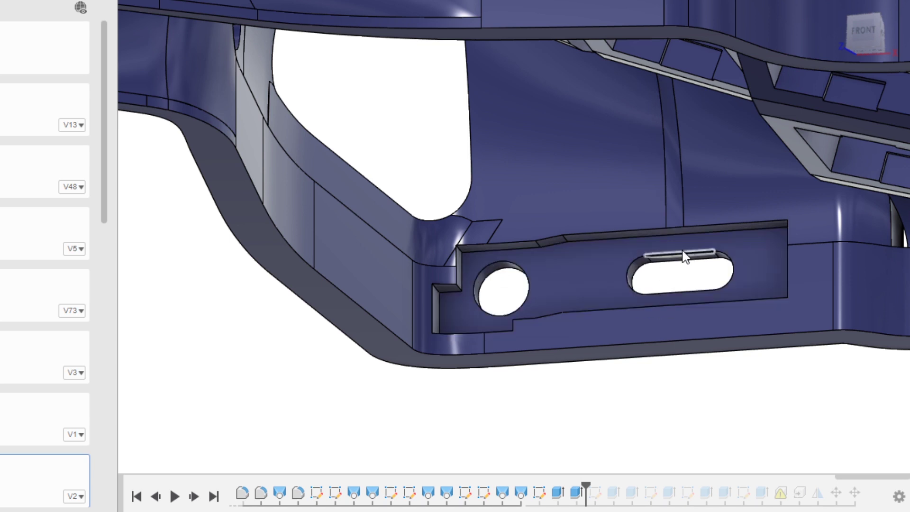
click(673, 290)
click(695, 415)
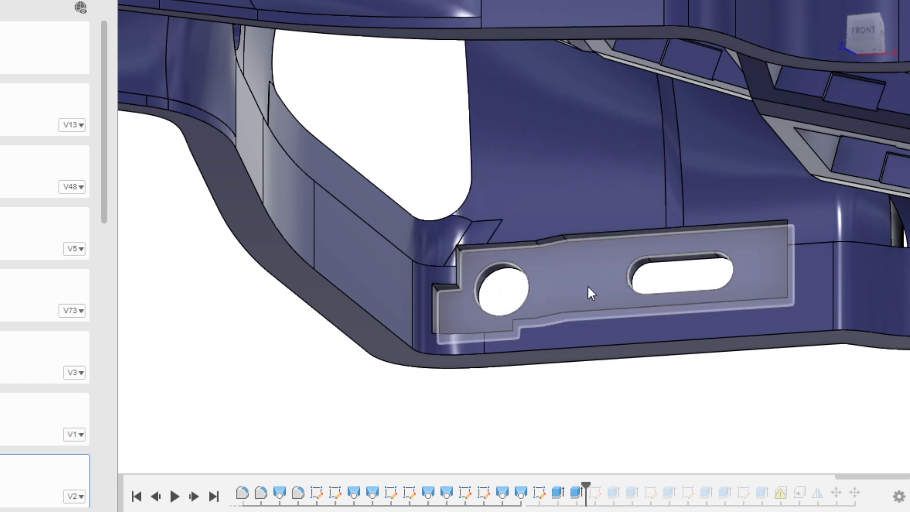
click(587, 285)
shift+middle_drag(512, 340, 453, 340)
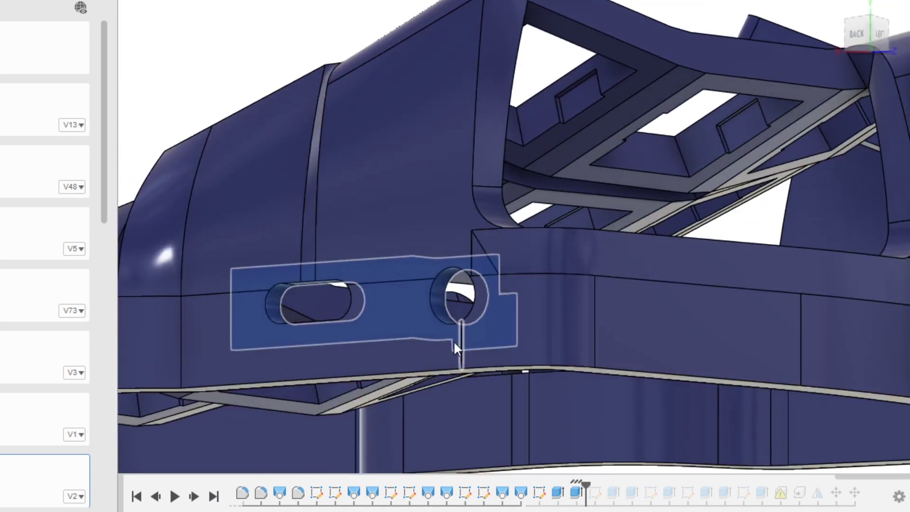
middle_drag(673, 361, 793, 303)
click(714, 433)
Inspect the slot and round hole in the back rim from outside, both close up and from above
shift+middle_drag(514, 305, 517, 326)
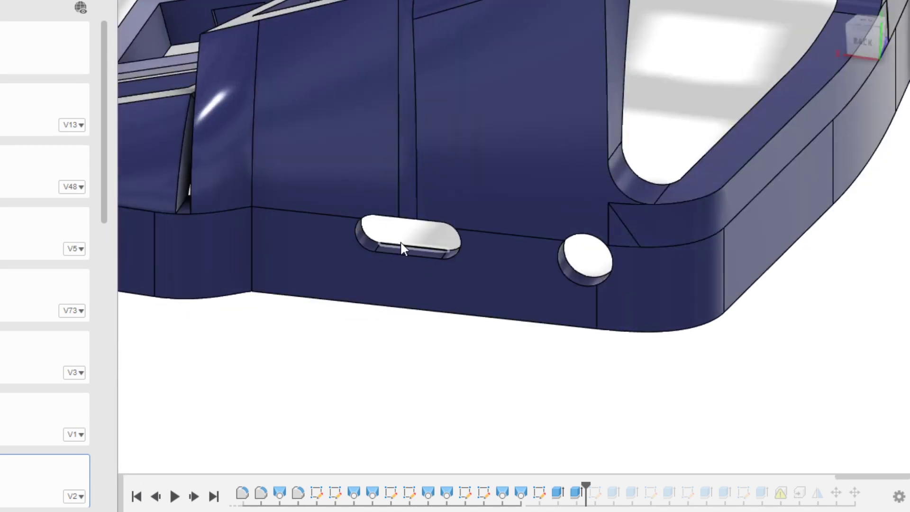
scroll(408, 240, up, 2)
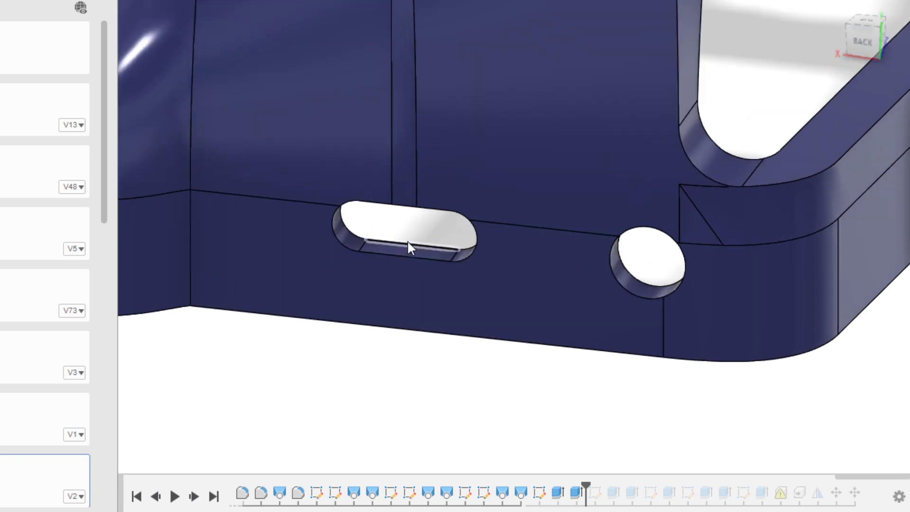
middle_drag(408, 240, 573, 260)
scroll(534, 234, up, 2)
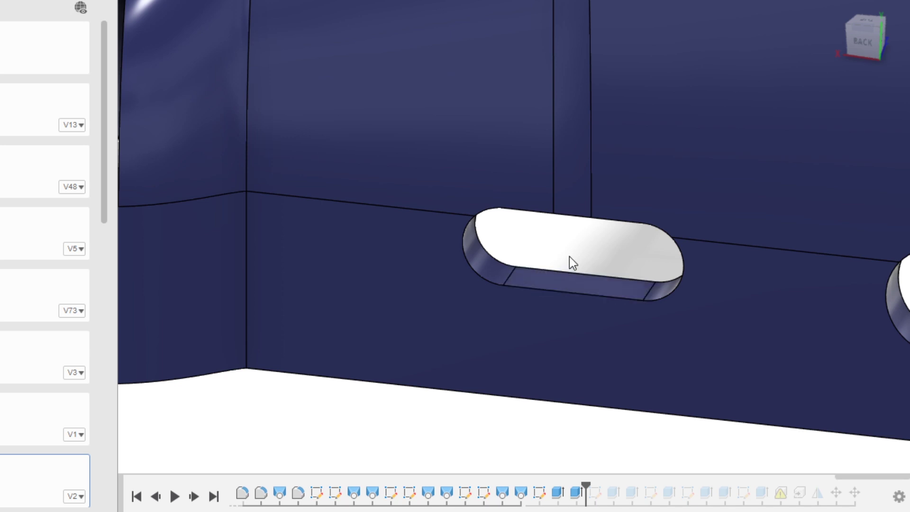
scroll(562, 268, down, 5)
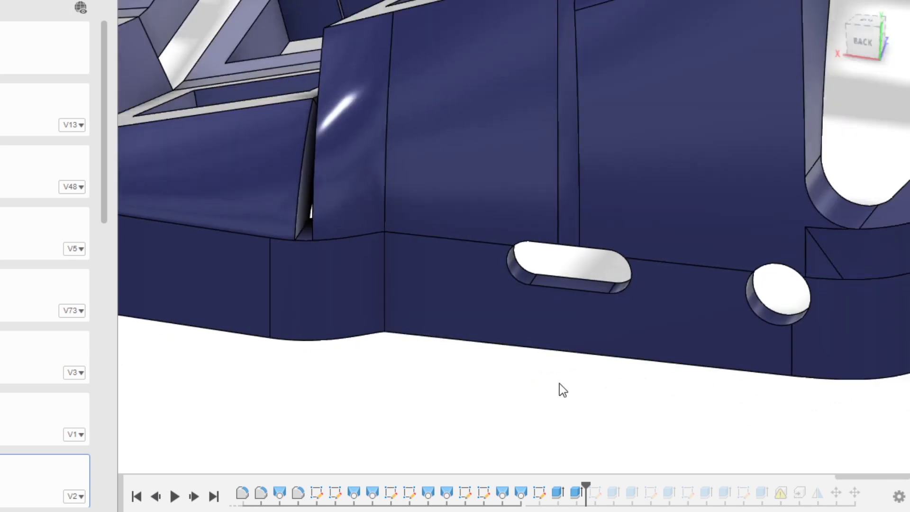
shift+middle_drag(560, 382, 531, 392)
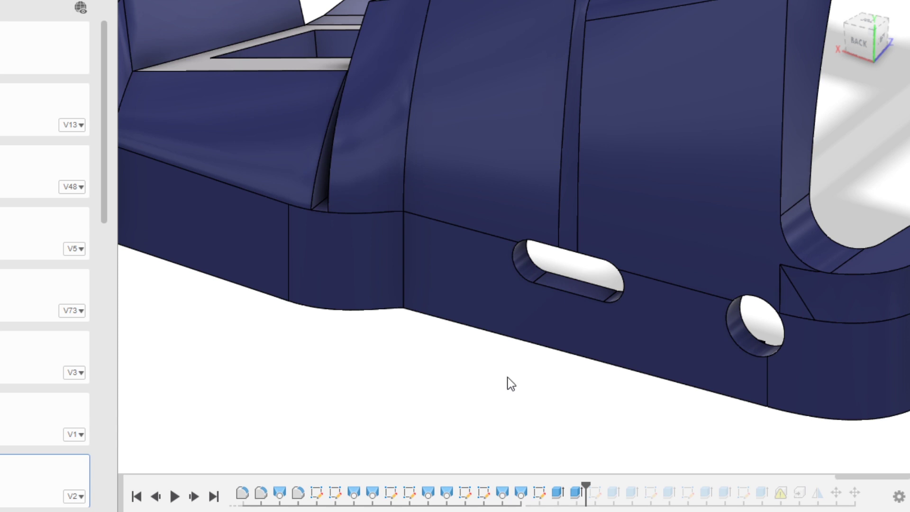
scroll(513, 323, down, 2)
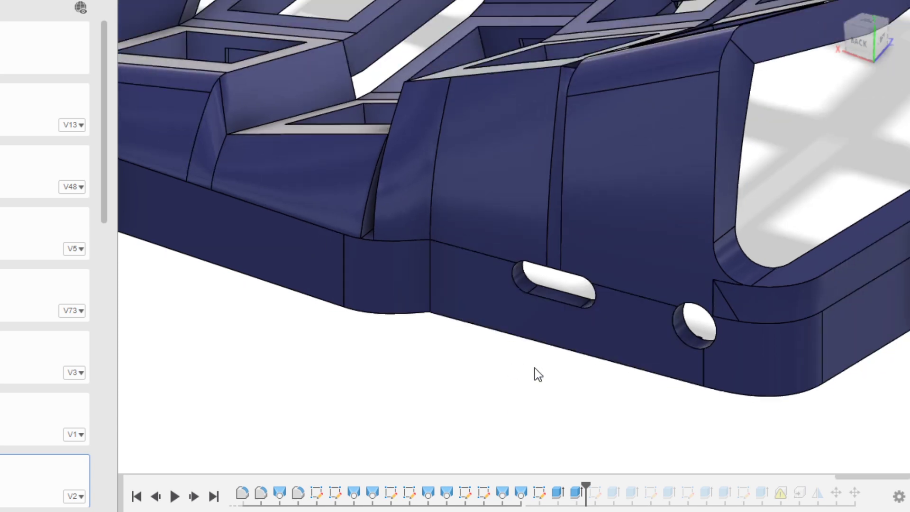
shift+middle_drag(575, 402, 609, 419)
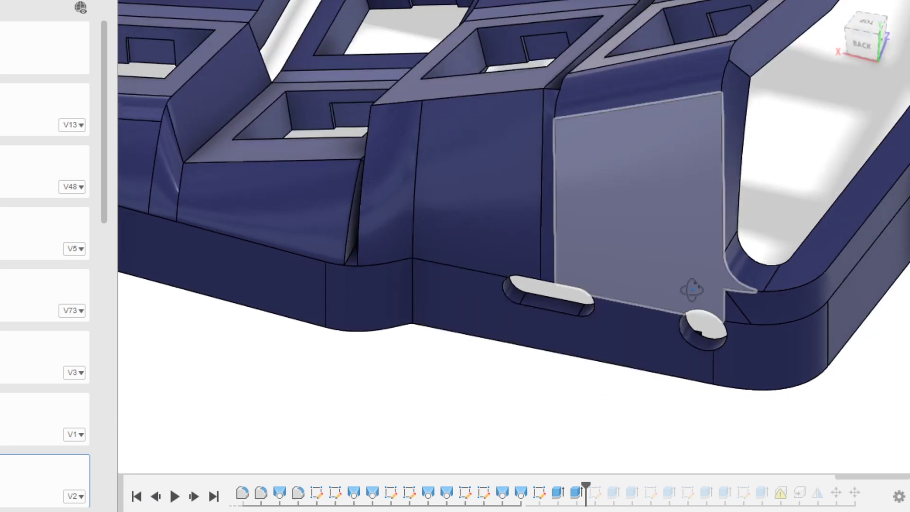
shift+middle_drag(691, 289, 706, 349)
scroll(684, 264, down, 1)
scroll(738, 190, down, 1)
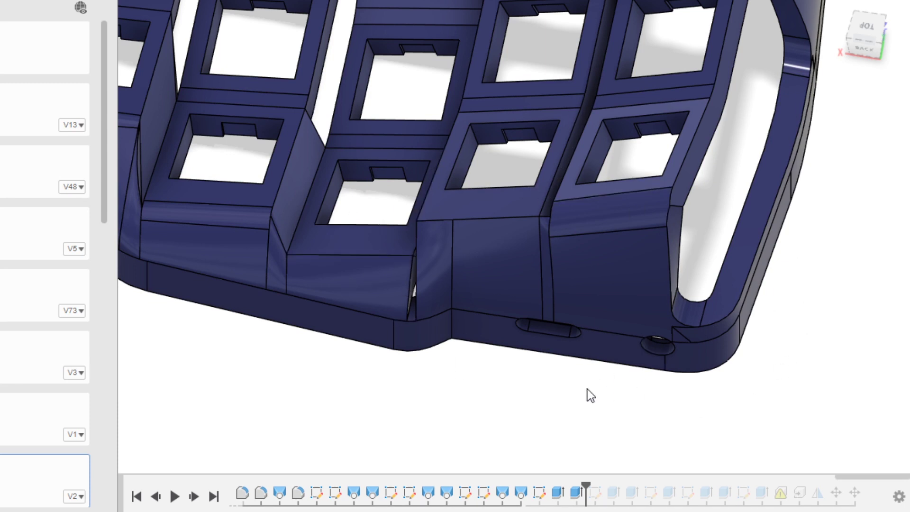
Advance the history past the sketch following the port cutouts, open that sketch for editing and hide the case body
shift+middle_drag(587, 390, 559, 326)
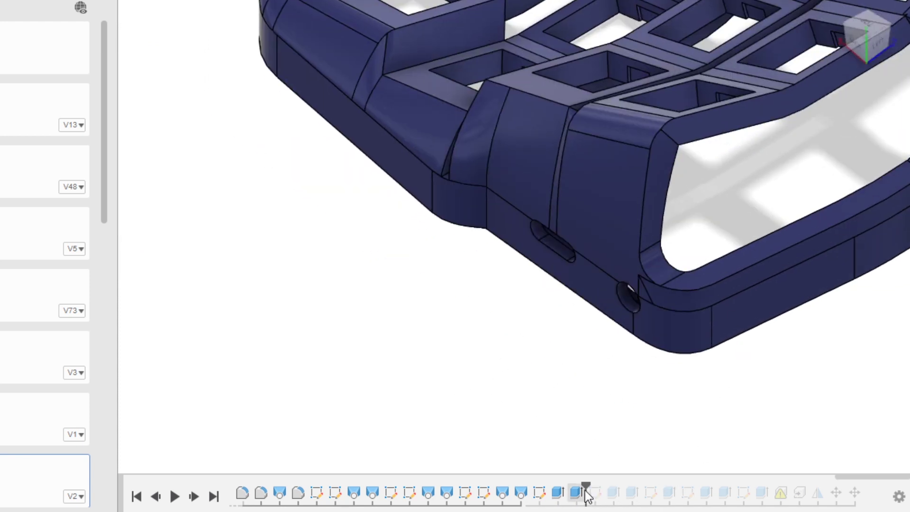
drag(587, 491, 596, 497)
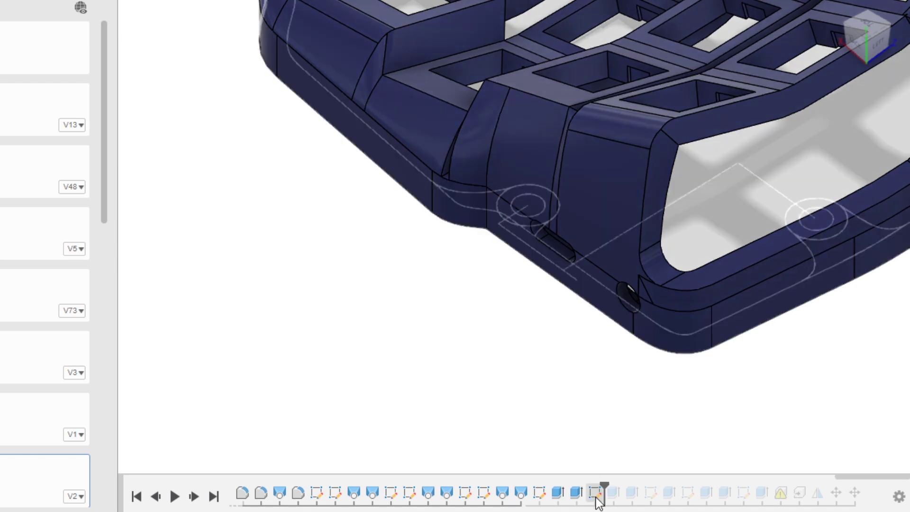
double_click(596, 493)
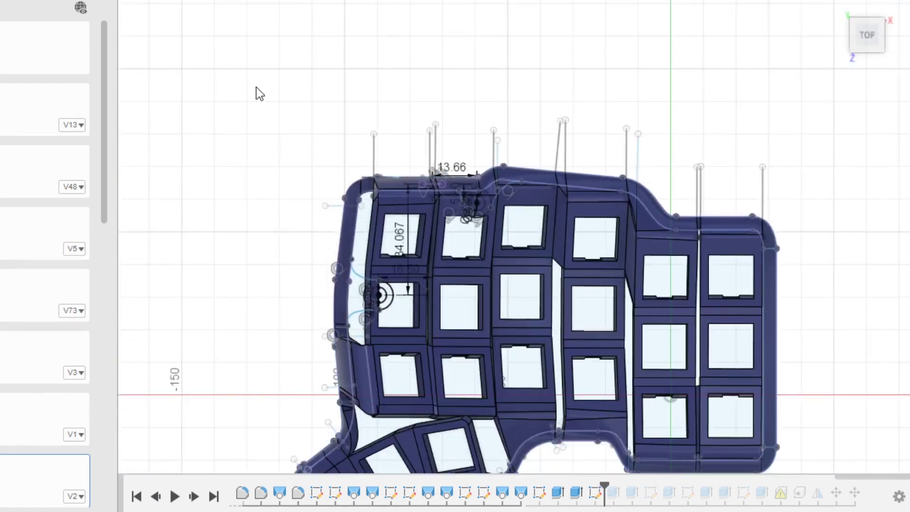
click(174, 118)
middle_drag(632, 319, 608, 225)
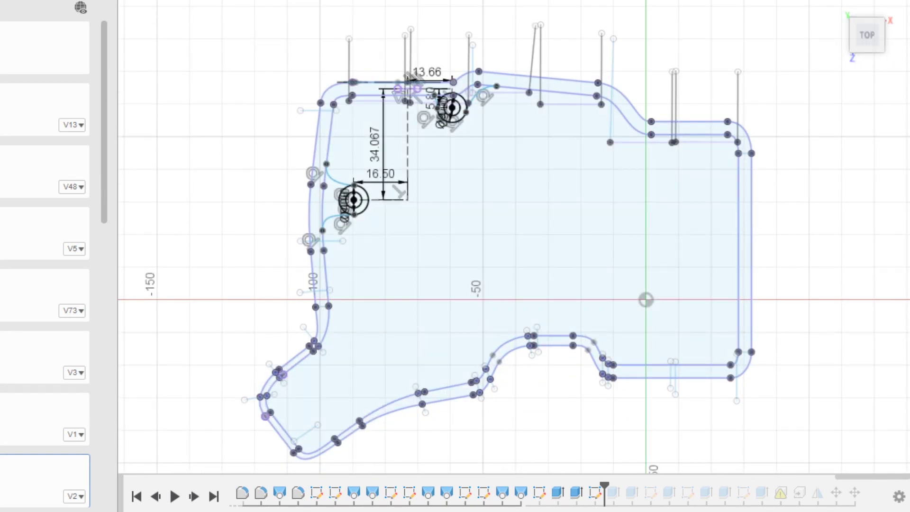
middle_drag(636, 270, 646, 241)
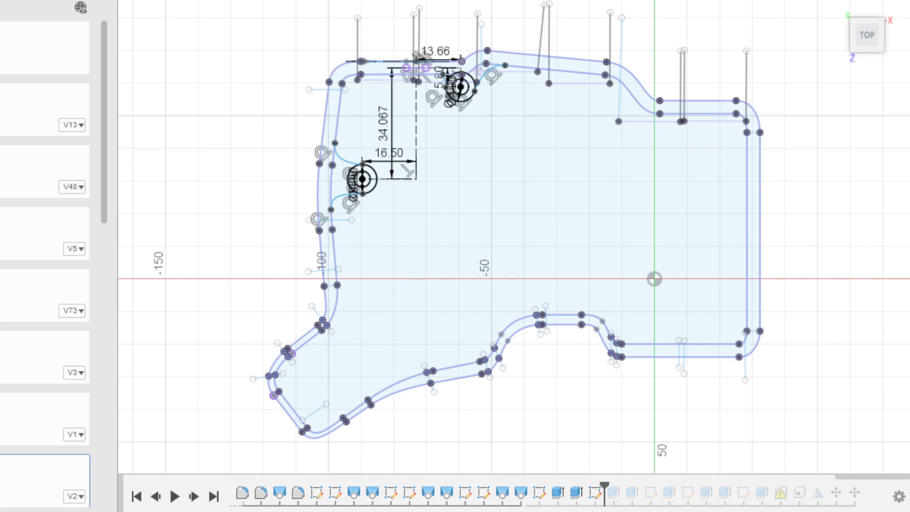
click(108, 1)
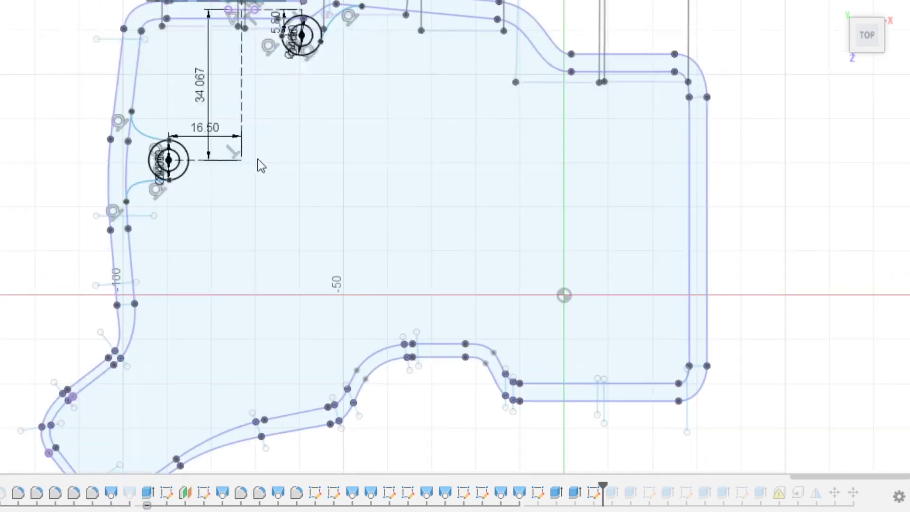
Examine the sketch's offset case outline and the two dimensioned pairs of concentric circles with their tangent curves, and leave the sketch
scroll(448, 284, down, 4)
mouse_move(446, 278)
middle_down()
mouse_move(546, 264)
mouse_move(468, 284)
mouse_move(416, 277)
middle_up()
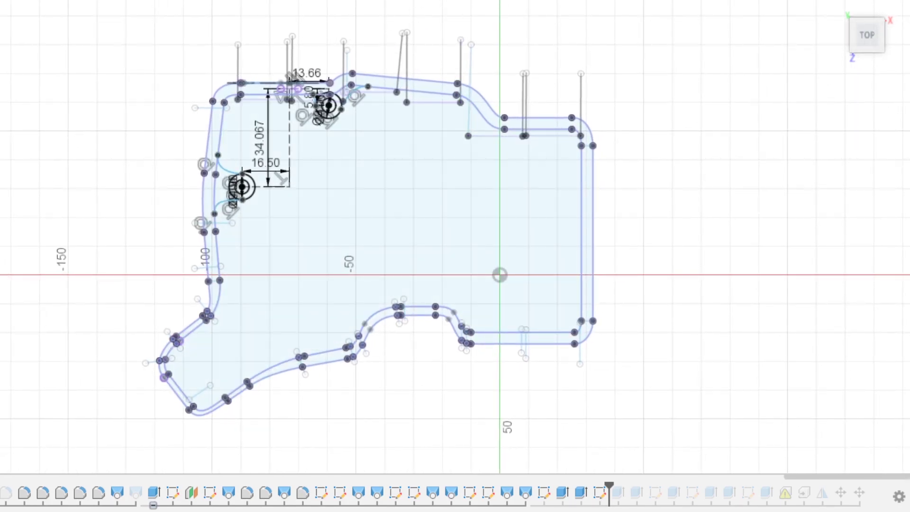
scroll(144, 146, up, 2)
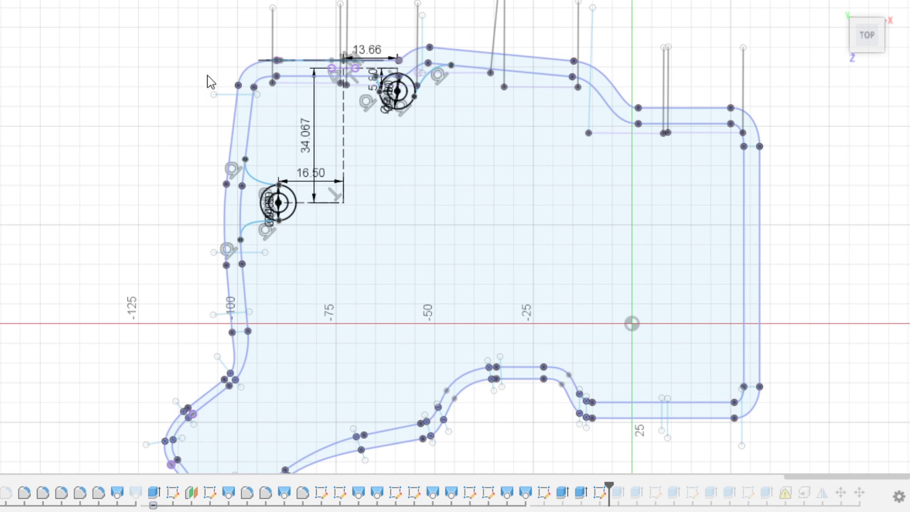
middle_drag(293, 26, 289, 30)
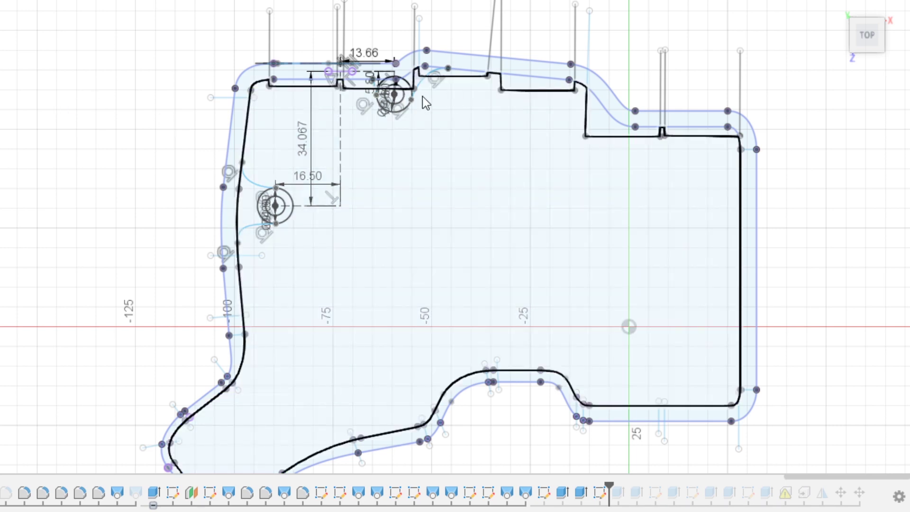
scroll(146, 120, up, 3)
scroll(215, 117, up, 1)
middle_drag(462, 52, 386, 111)
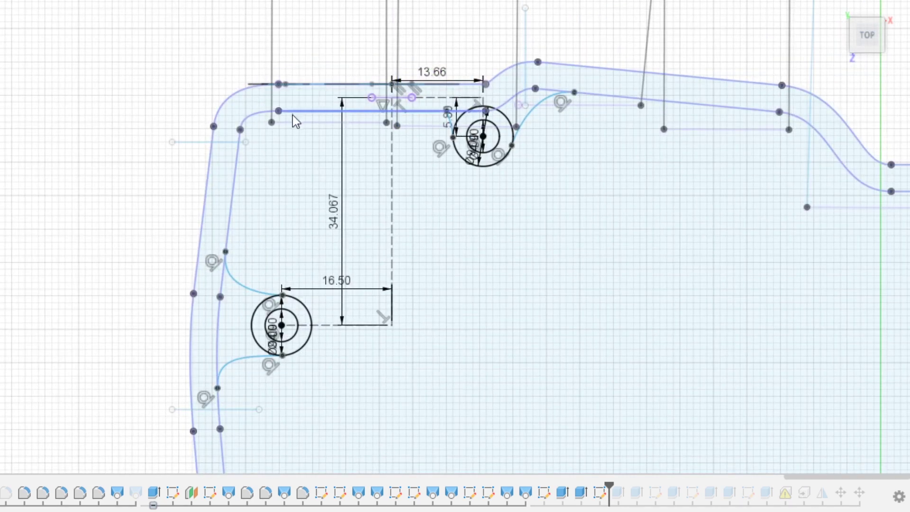
scroll(270, 122, up, 2)
middle_drag(158, 124, 102, 113)
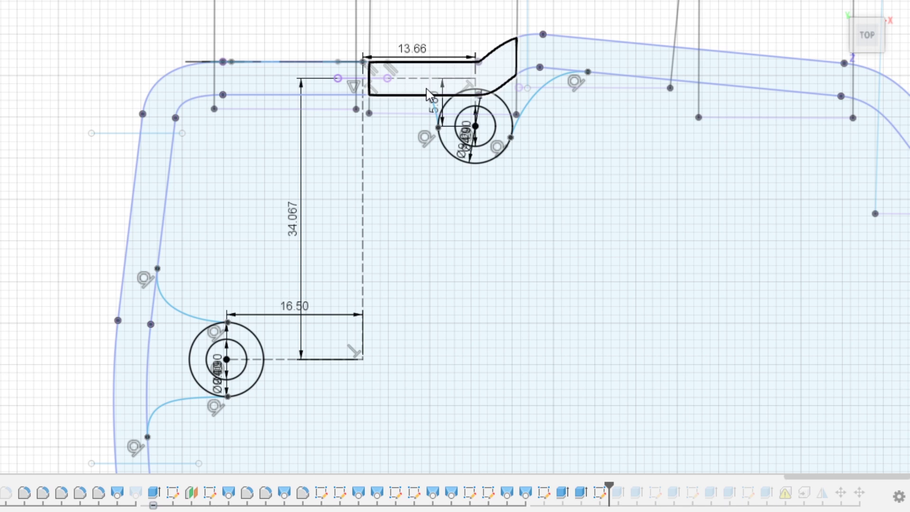
mouse_move(54, 217)
middle_down()
mouse_move(46, 200)
mouse_move(67, 233)
middle_up()
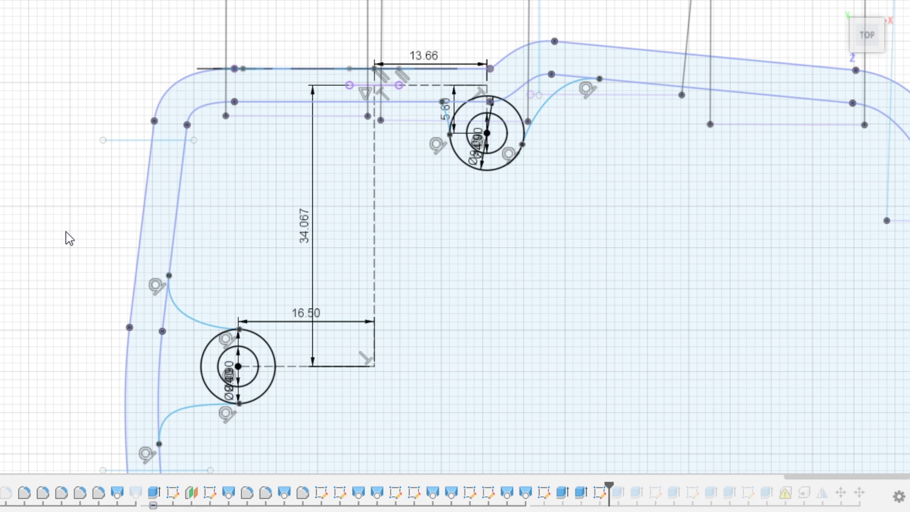
scroll(83, 232, down, 2)
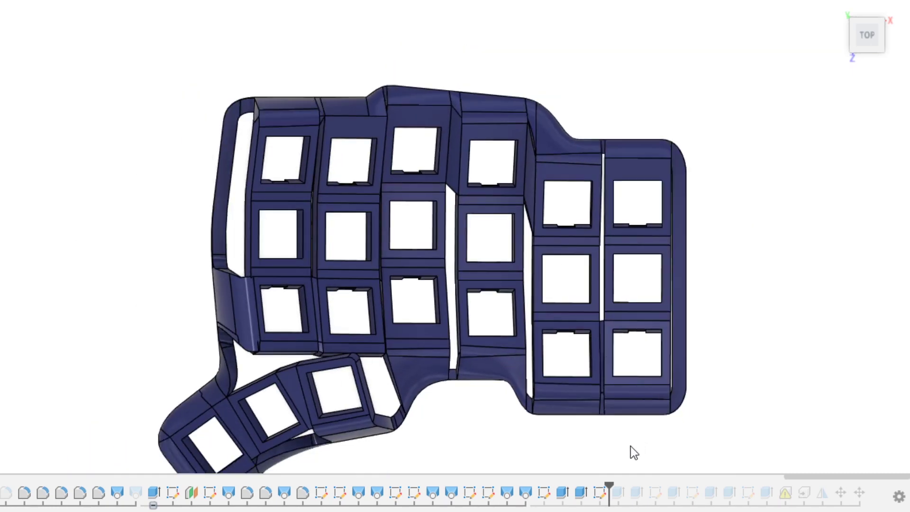
Roll the history forward past the next two extrudes and the following sketch, and inspect the two screw-hole tabs from the underside
drag(609, 487, 665, 487)
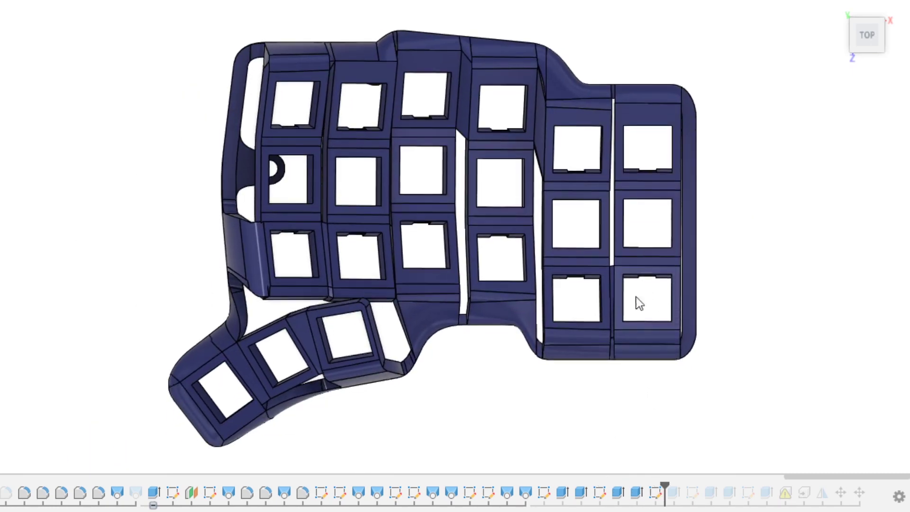
shift+middle_drag(488, 341, 496, 85)
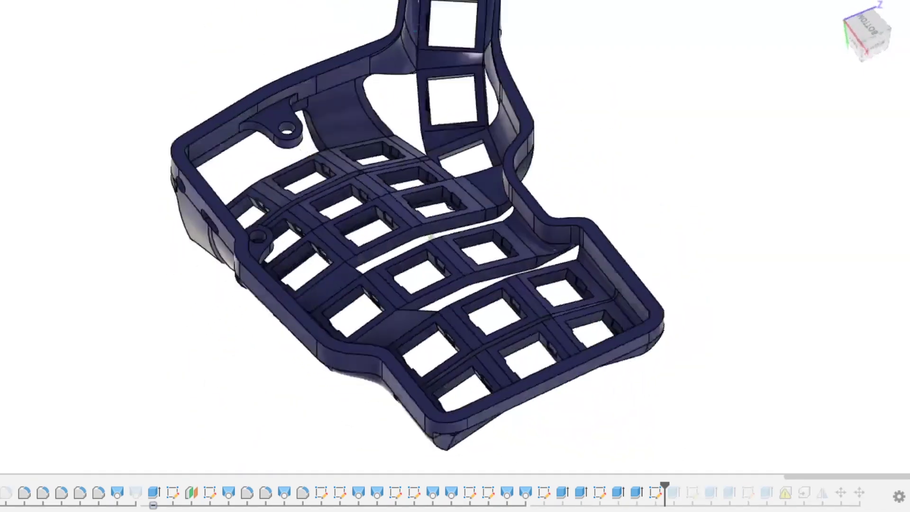
shift+middle_drag(499, 33, 315, 51)
middle_drag(450, 96, 409, 279)
scroll(409, 279, up, 3)
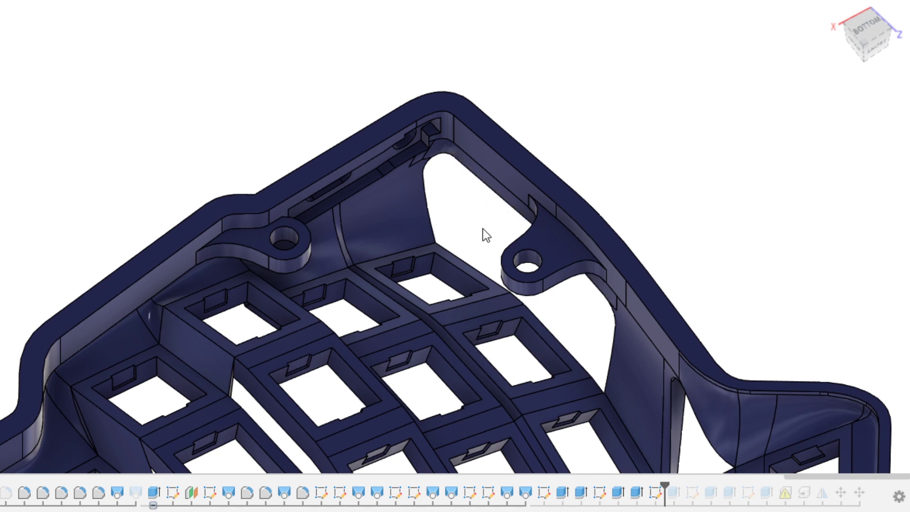
click(541, 267)
middle_drag(744, 212, 725, 332)
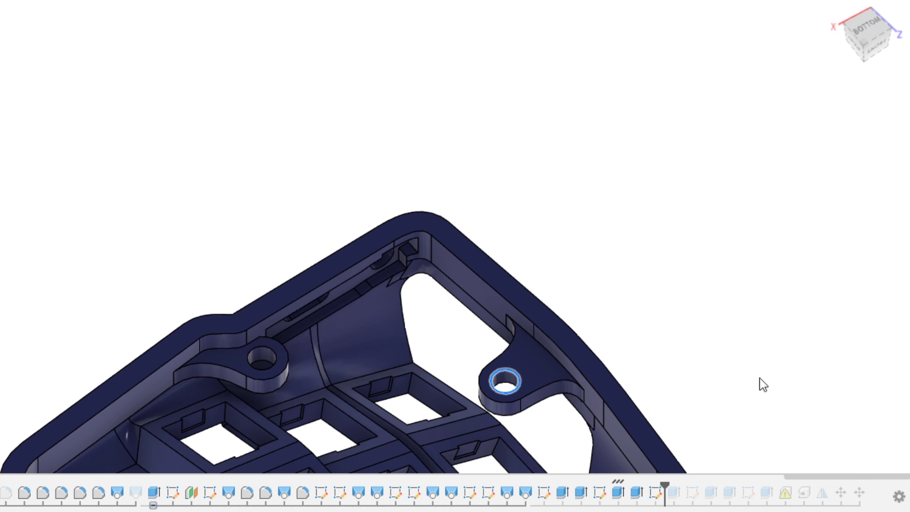
middle_drag(692, 343, 684, 237)
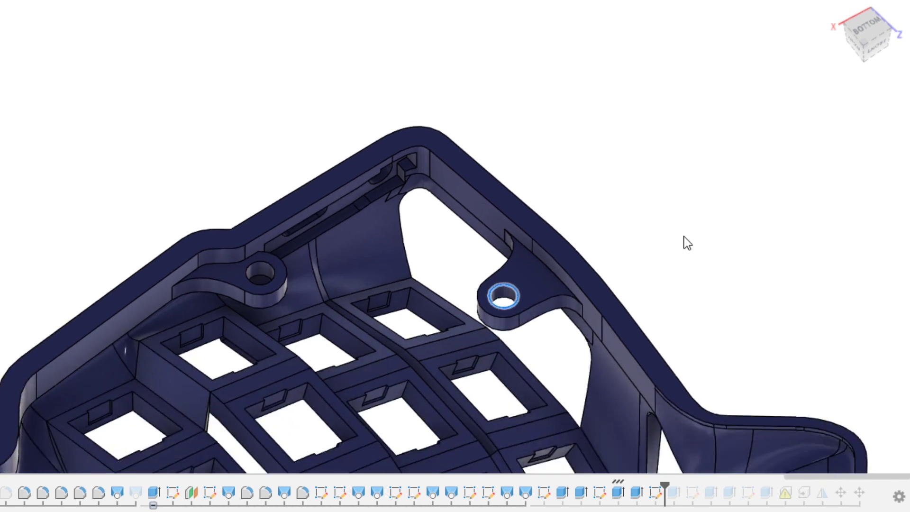
Roll the history forward past one more extrude and view the added screw tabs squarely from below
drag(669, 486, 683, 485)
middle_drag(711, 316, 719, 195)
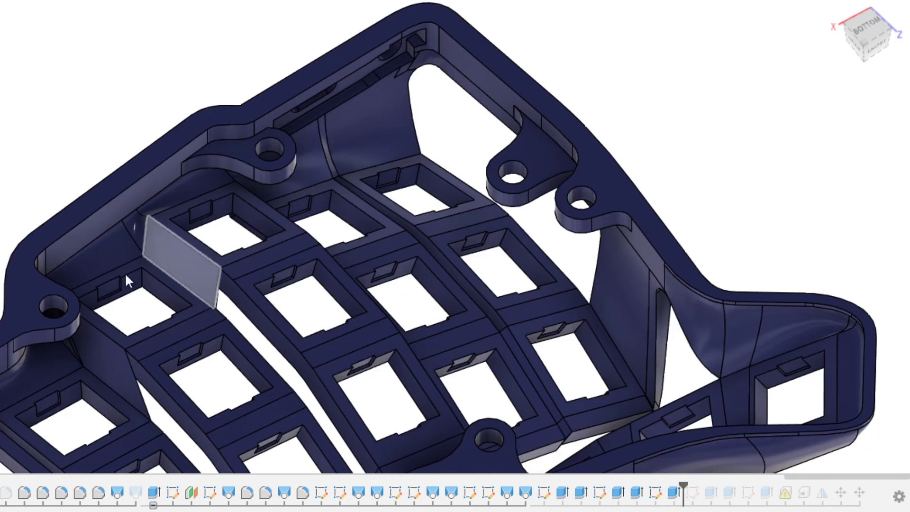
scroll(502, 248, down, 5)
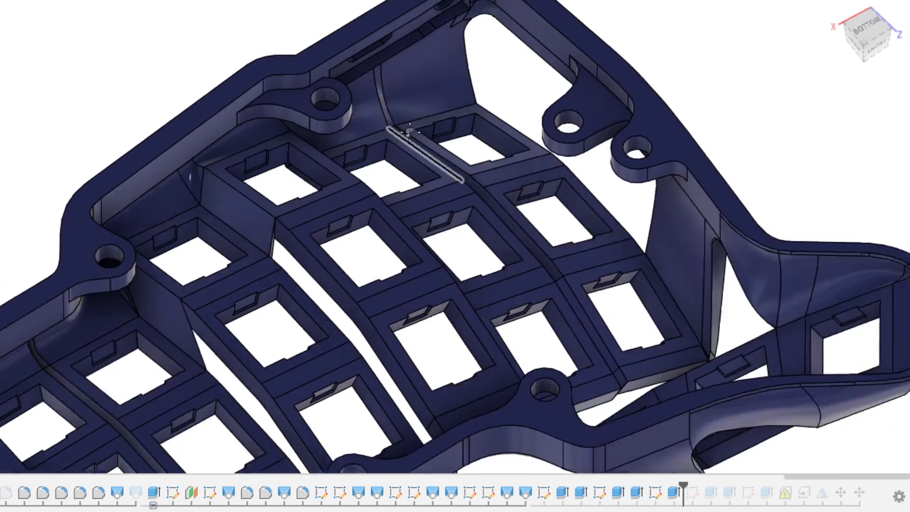
click(849, 32)
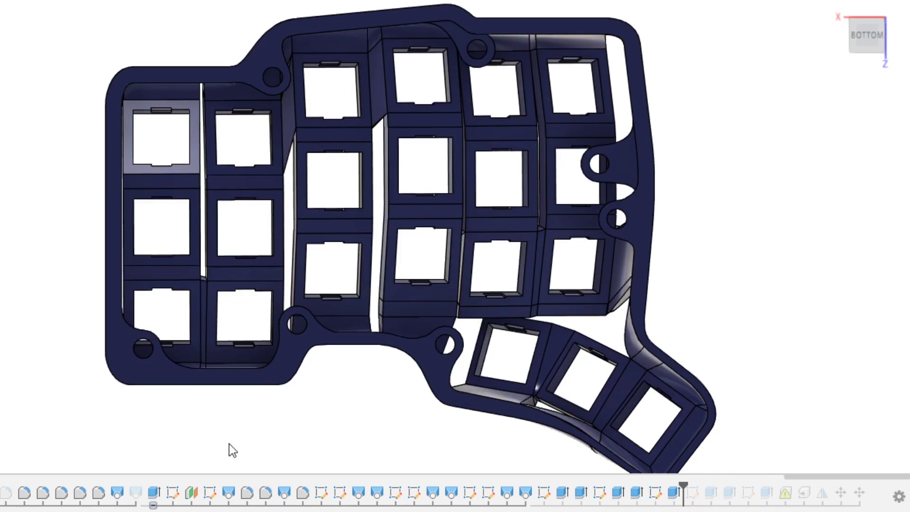
scroll(199, 455, up, 3)
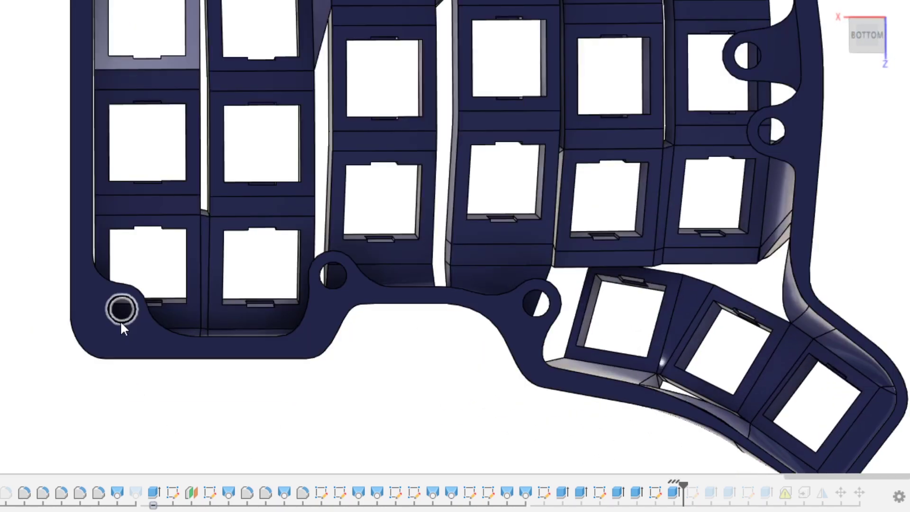
Highlight the screw holes at the front corner and front edge, and inspect the tabs along the back edge
click(120, 321)
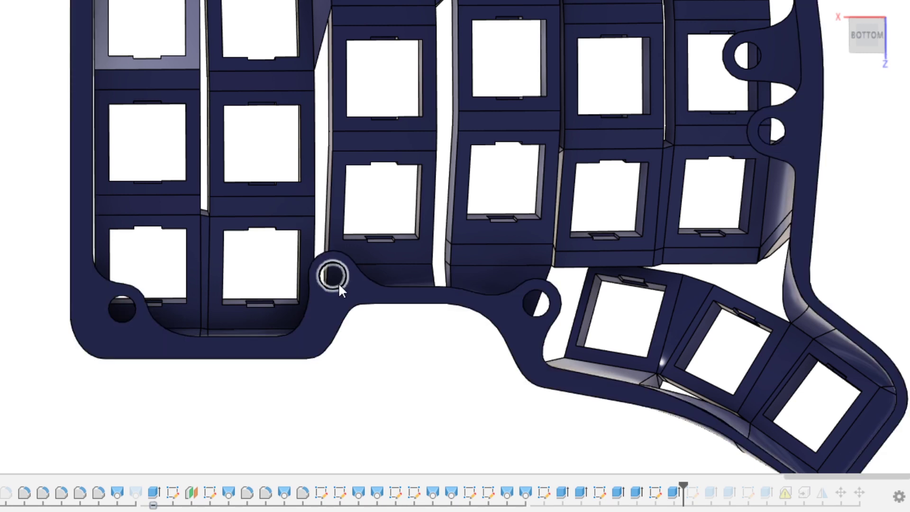
click(340, 285)
middle_drag(413, 352, 423, 423)
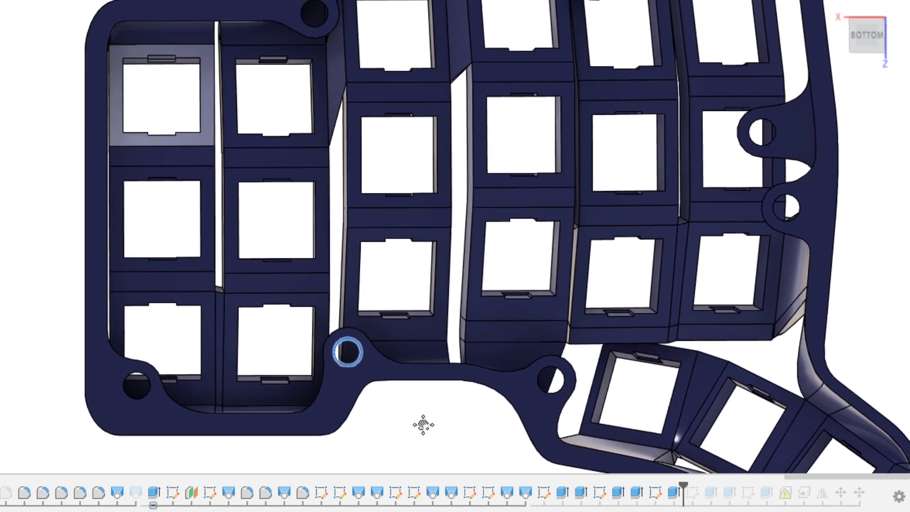
middle_drag(254, 257, 438, 442)
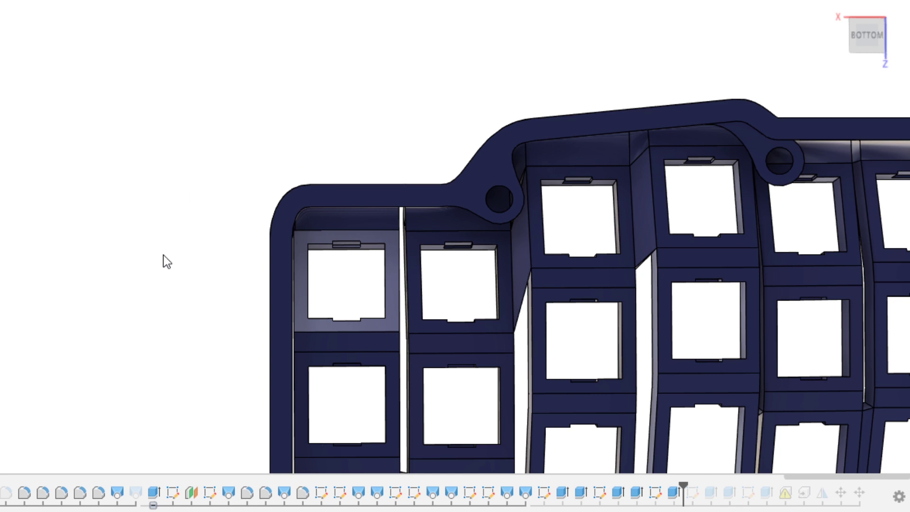
middle_drag(166, 260, 139, 216)
shift+middle_drag(288, 242, 315, 257)
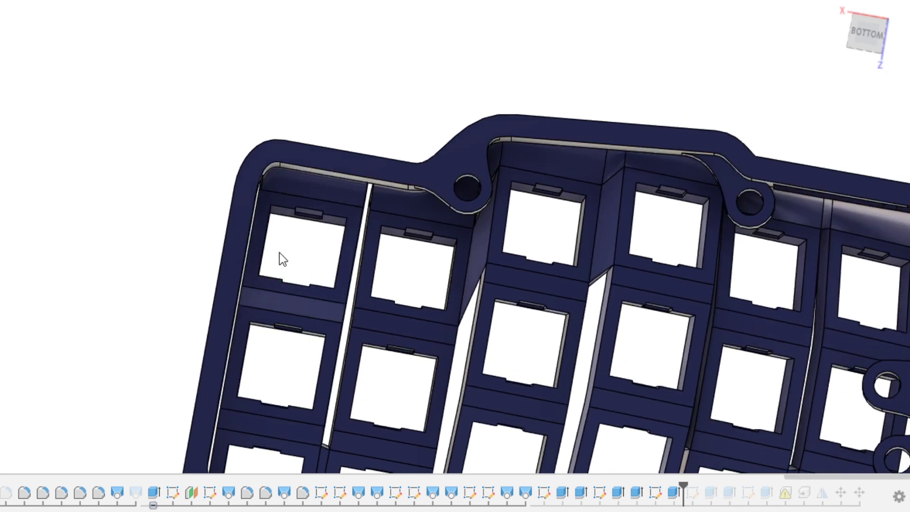
Examine the whole rim and its screw-hole tabs from angled views of the case's underside
scroll(472, 202, down, 5)
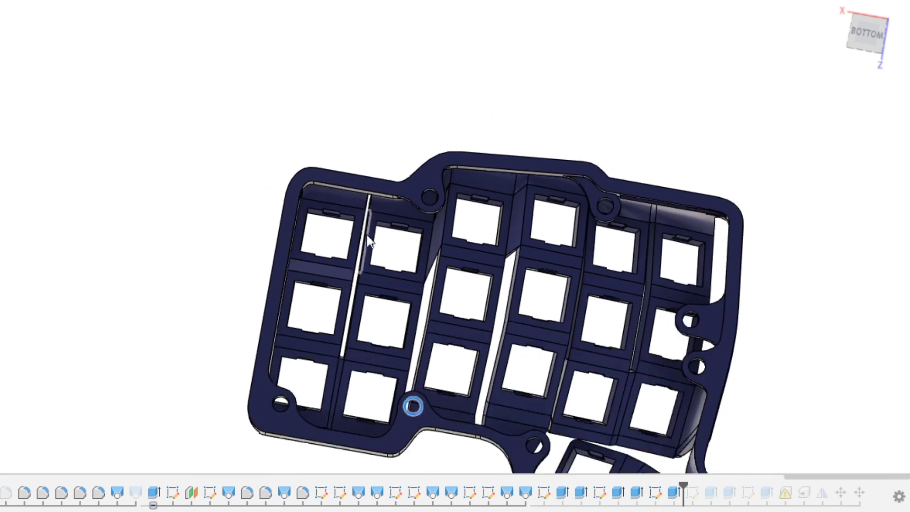
shift+middle_drag(654, 256, 754, 228)
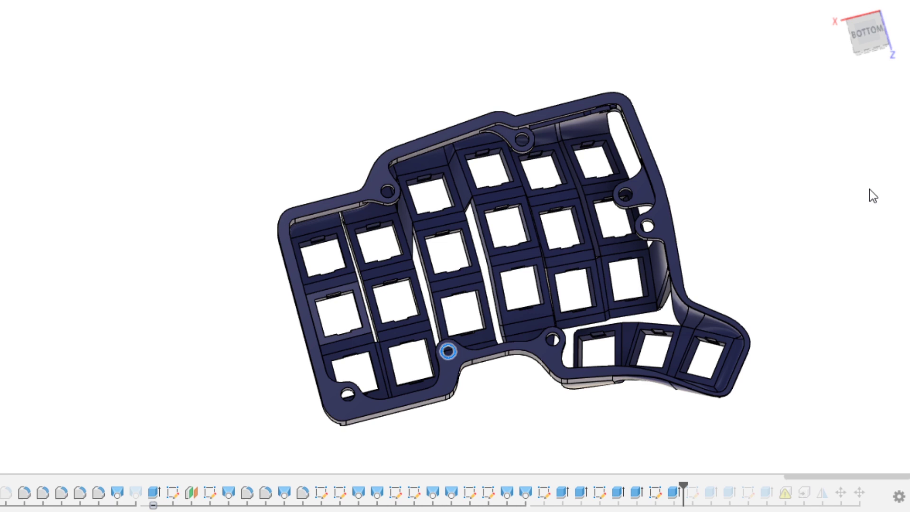
shift+middle_drag(185, 243, 222, 228)
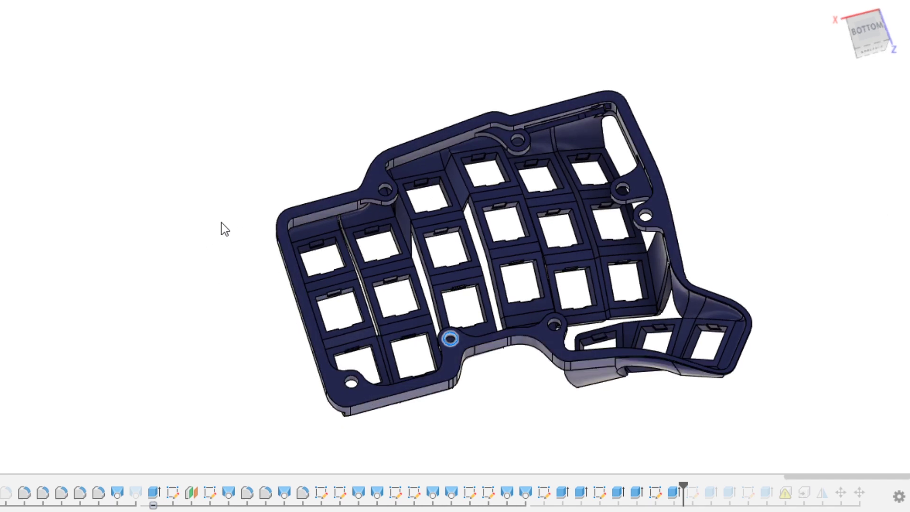
middle_drag(756, 242, 727, 232)
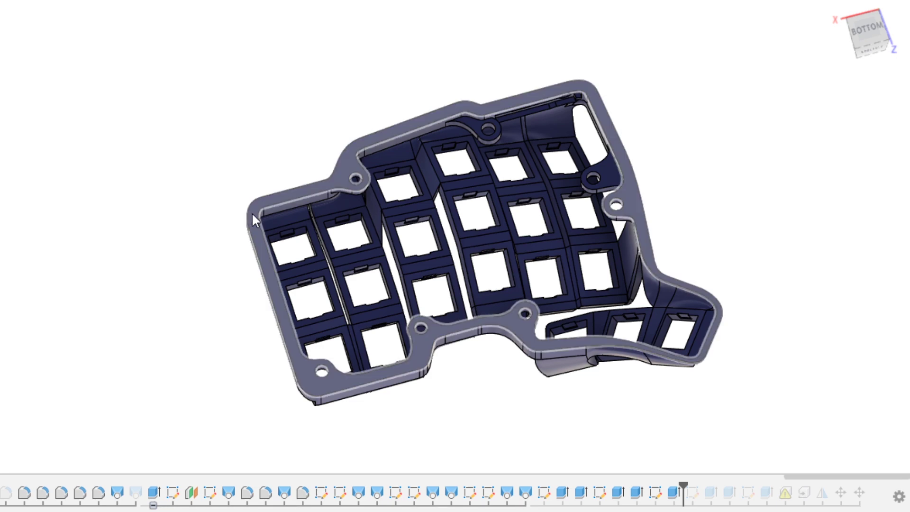
scroll(284, 208, up, 1)
scroll(295, 215, up, 1)
scroll(303, 187, up, 1)
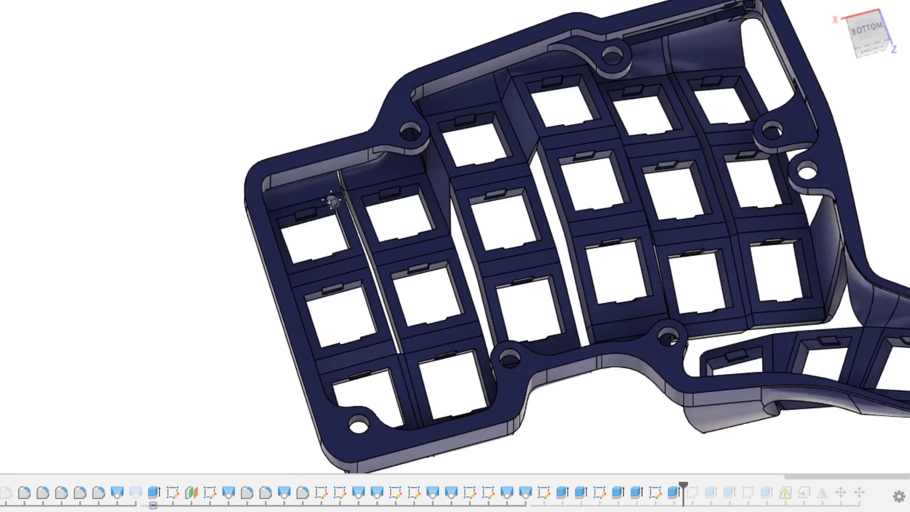
scroll(332, 297, up, 1)
scroll(332, 296, down, 3)
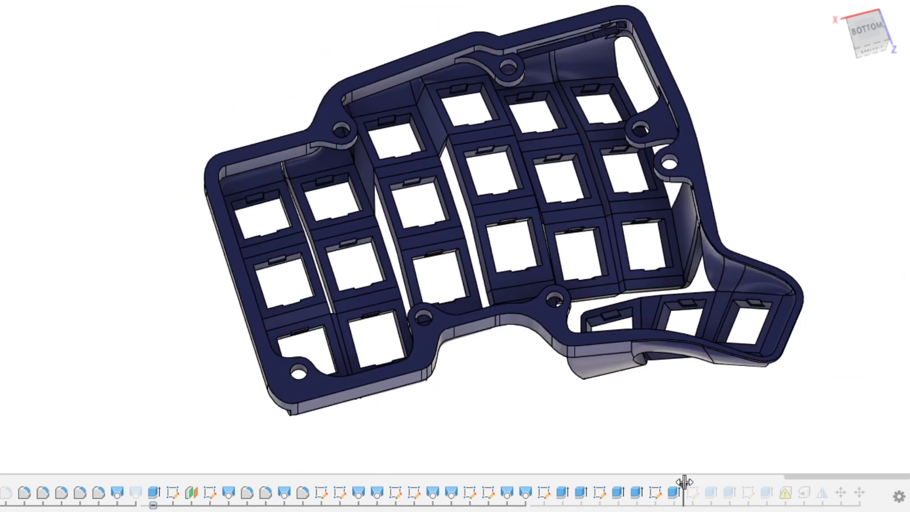
Preview the gray base piece's sketch and extrude in the history, roll back to just before them, and view the case from above
drag(685, 485, 713, 484)
click(692, 493)
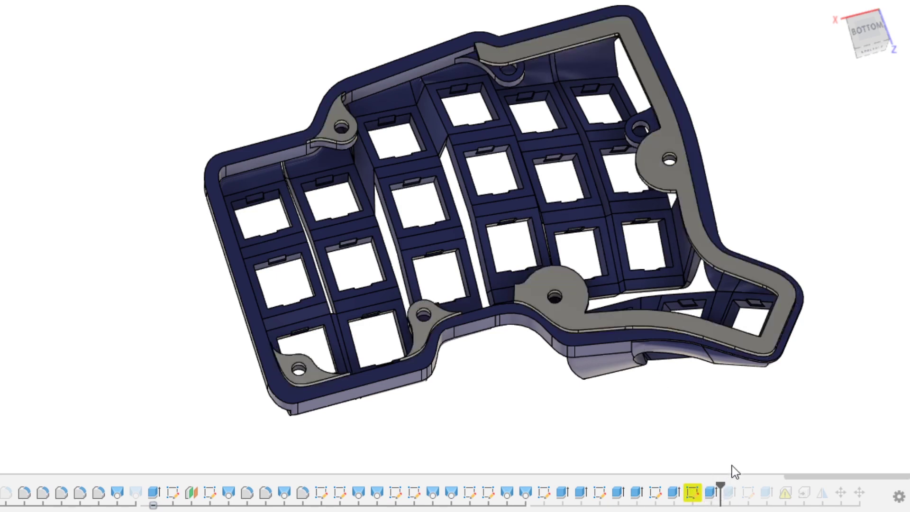
drag(692, 486, 681, 479)
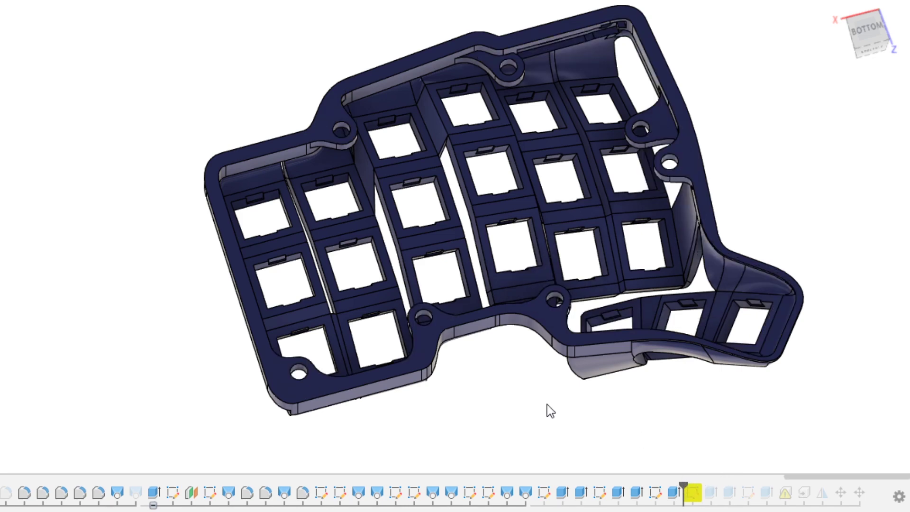
mouse_move(548, 411)
shift+middle_down()
mouse_move(548, 390)
mouse_move(557, 396)
mouse_move(550, 404)
mouse_move(545, 311)
mouse_move(587, 185)
mouse_move(752, 297)
mouse_move(641, 288)
shift+middle_up()
scroll(609, 309, down, 3)
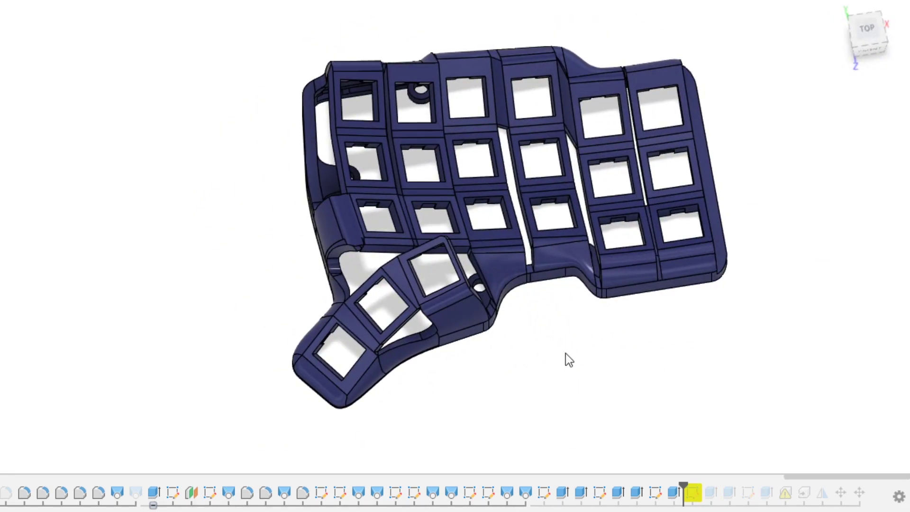
Examine the blue case from above, with a close look at the lofted front wall and the gaps between the key columns
shift+middle_drag(588, 313, 612, 300)
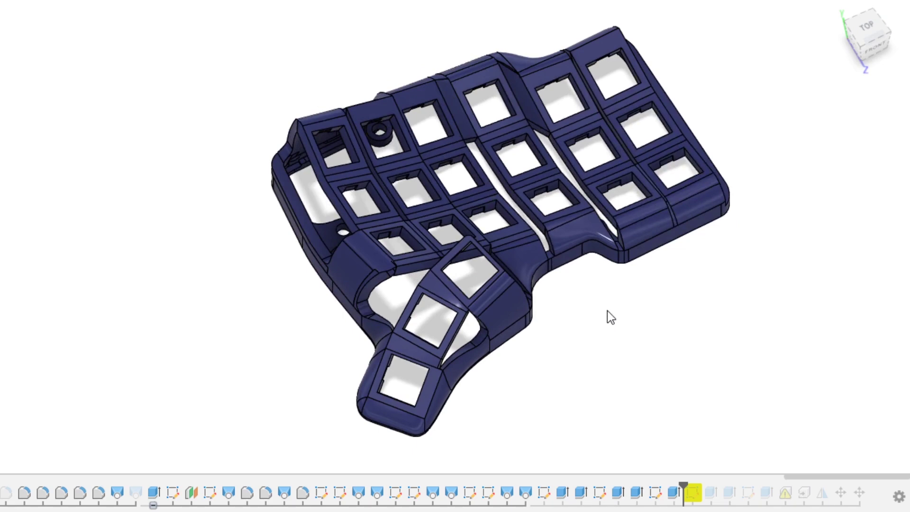
scroll(605, 306, up, 6)
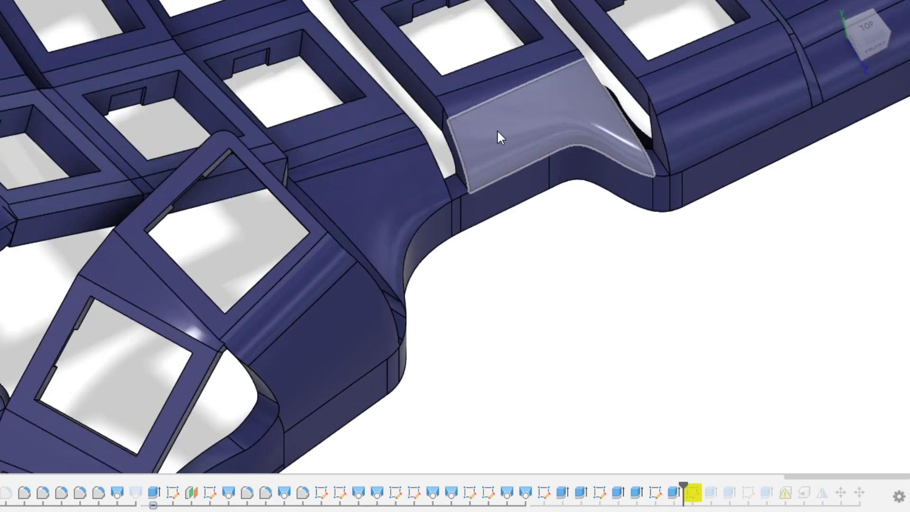
middle_drag(497, 130, 515, 263)
scroll(506, 359, down, 5)
shift+middle_drag(506, 359, 556, 359)
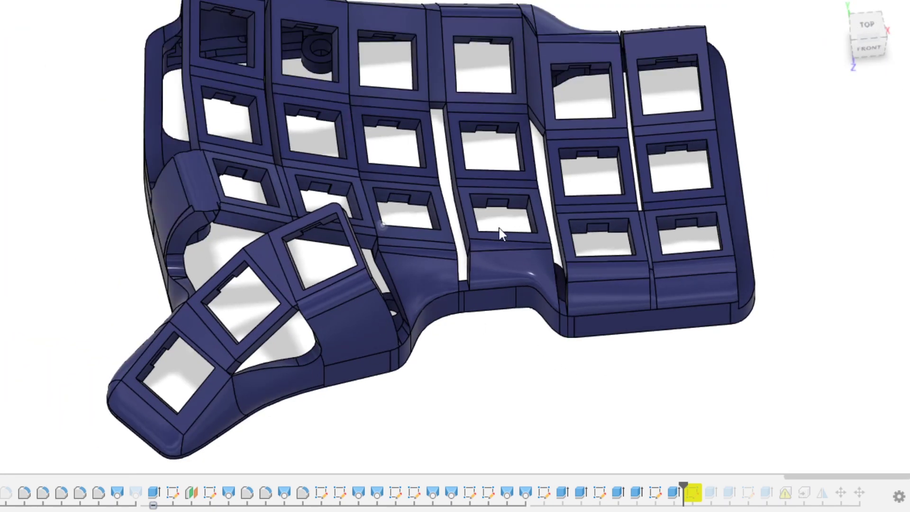
scroll(431, 135, down, 5)
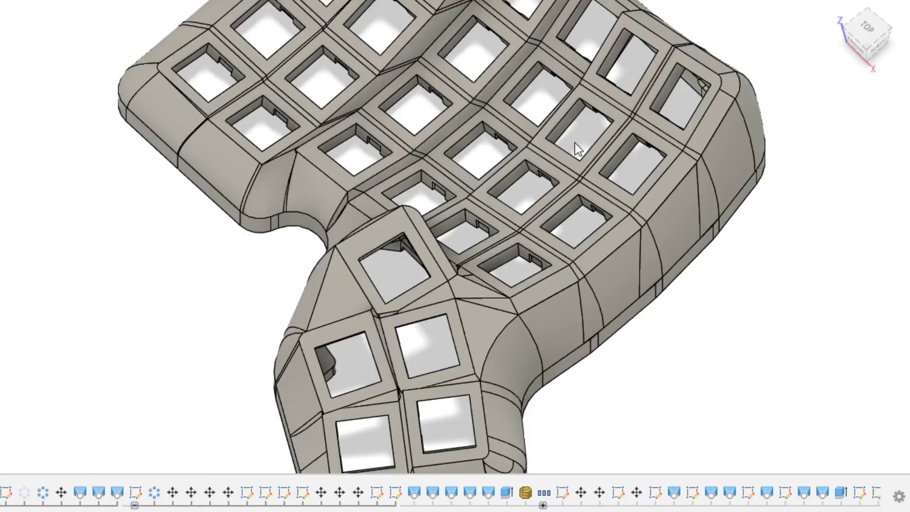
Switch to the gray keyboard case design and inspect its key columns and the lofted wall along its outer side
scroll(581, 169, up, 5)
scroll(600, 172, down, 10)
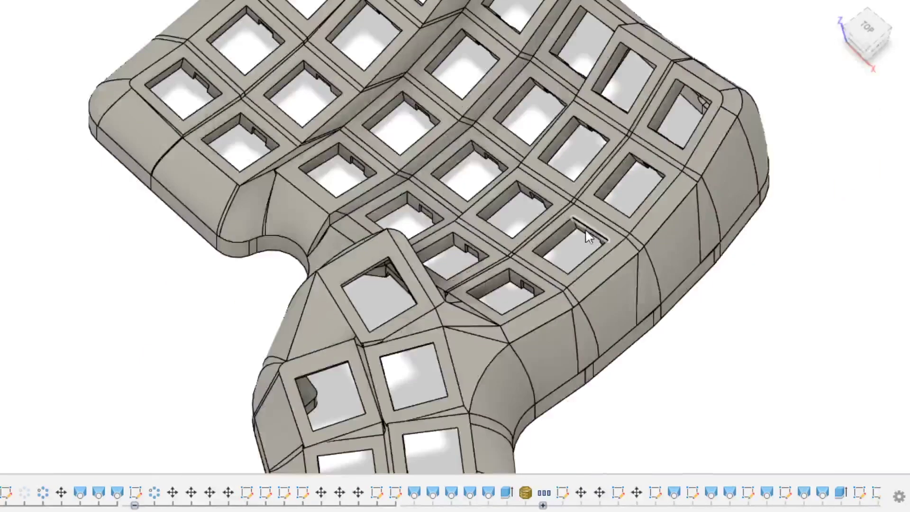
mouse_move(654, 203)
shift+middle_down()
mouse_move(675, 214)
mouse_move(662, 214)
shift+middle_up()
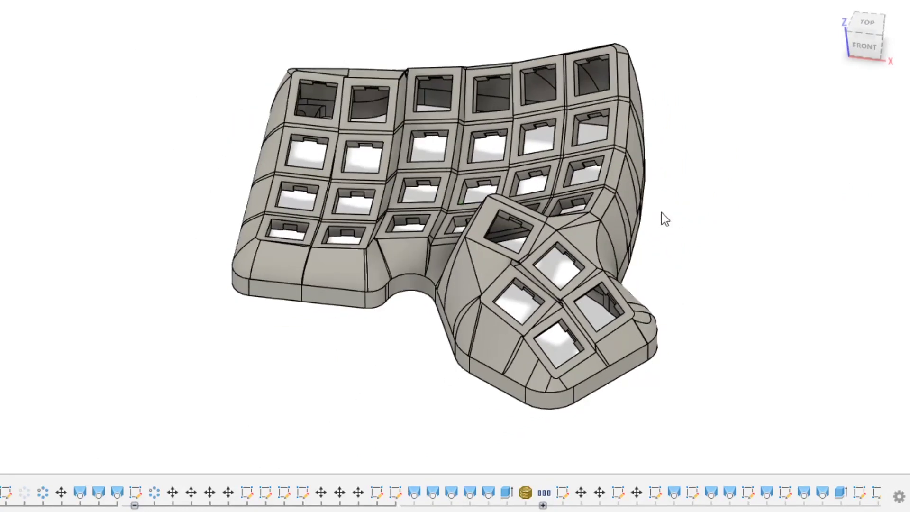
shift+middle_drag(285, 265, 393, 232)
scroll(302, 318, up, 8)
scroll(328, 305, down, 3)
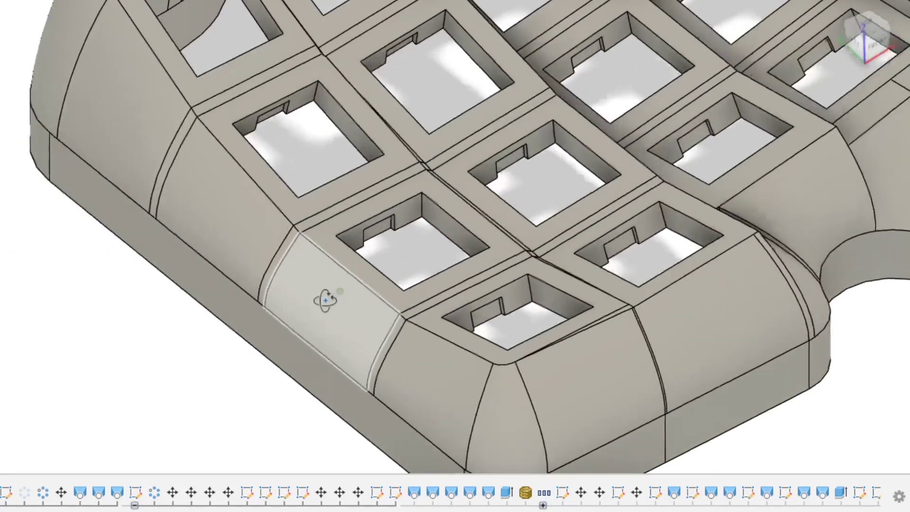
scroll(332, 303, up, 6)
scroll(311, 309, down, 6)
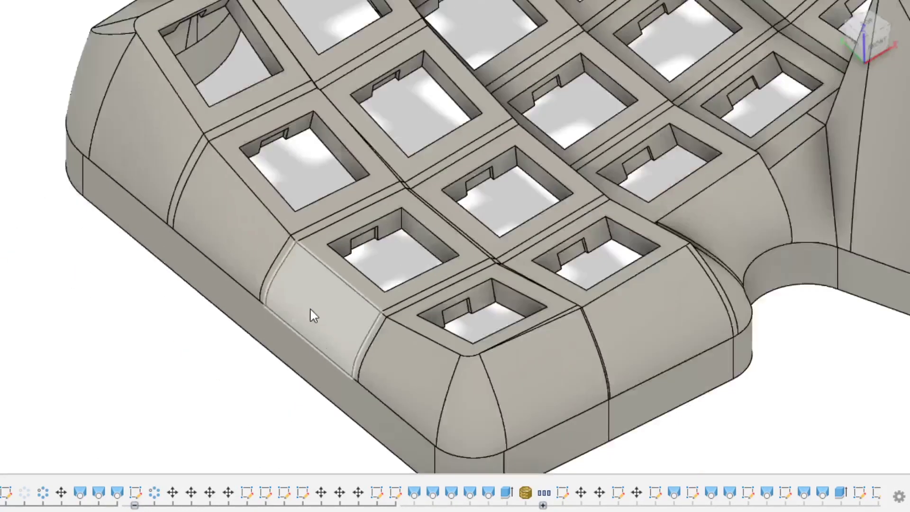
Inspect the gray case's narrow seam faces and curved side wall next to the thumb cluster
scroll(503, 211, up, 10)
shift+middle_drag(426, 206, 352, 218)
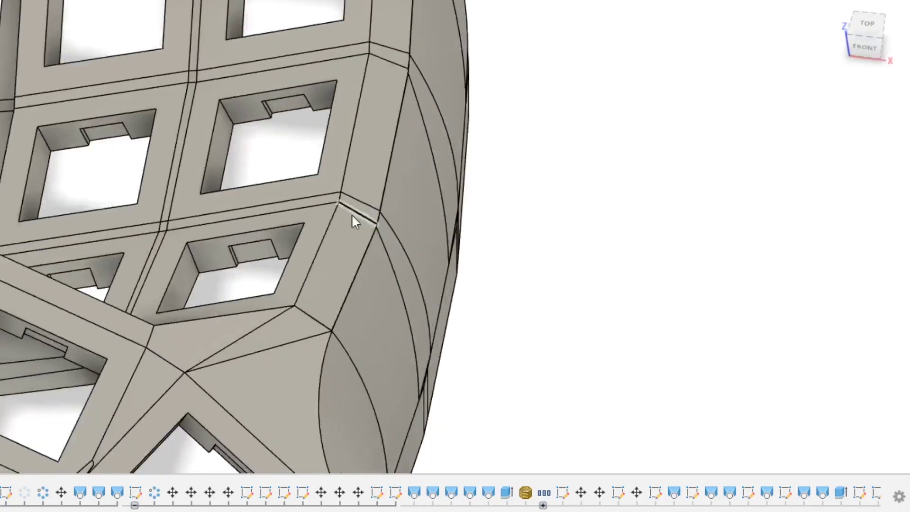
scroll(329, 251, down, 4)
middle_drag(497, 277, 593, 235)
scroll(564, 247, down, 2)
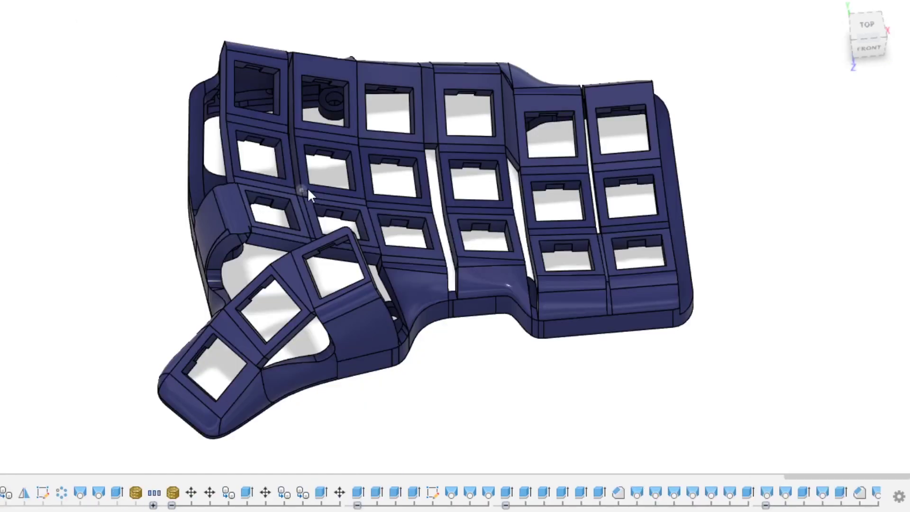
Return to the blue case design and examine its open side, screw tabs and thumb cluster
shift+middle_drag(307, 186, 266, 213)
scroll(216, 244, up, 3)
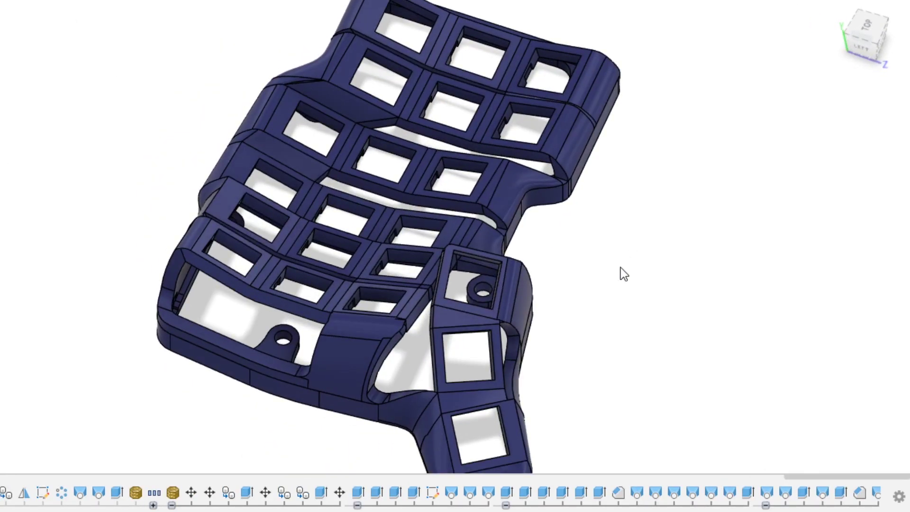
scroll(218, 337, up, 2)
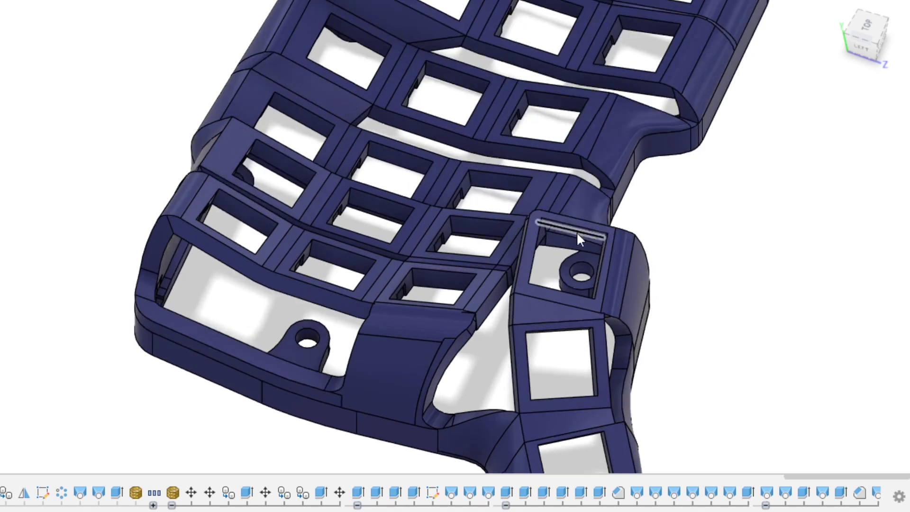
shift+middle_drag(577, 231, 564, 356)
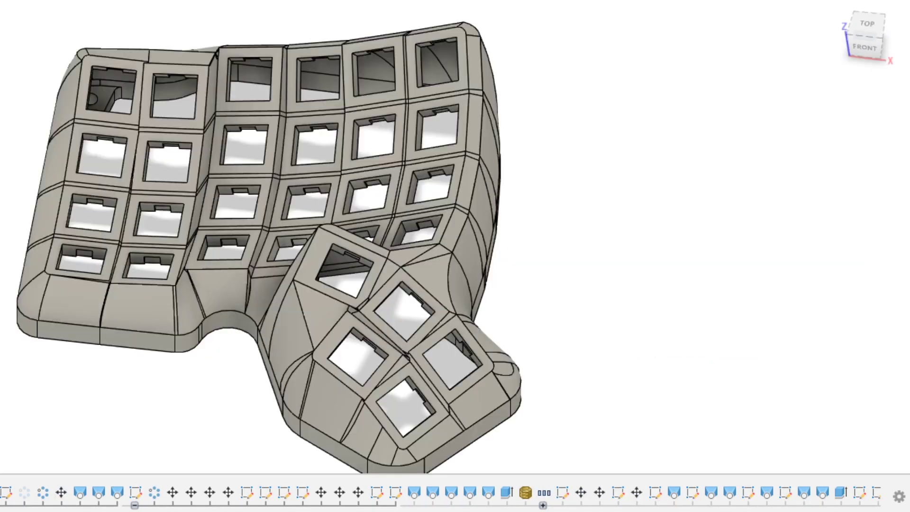
Compare the gray case's curved wall beside the thumb cluster with the blue case, viewing the blue case from the upper front
shift+middle_drag(545, 237, 523, 246)
scroll(350, 298, up, 10)
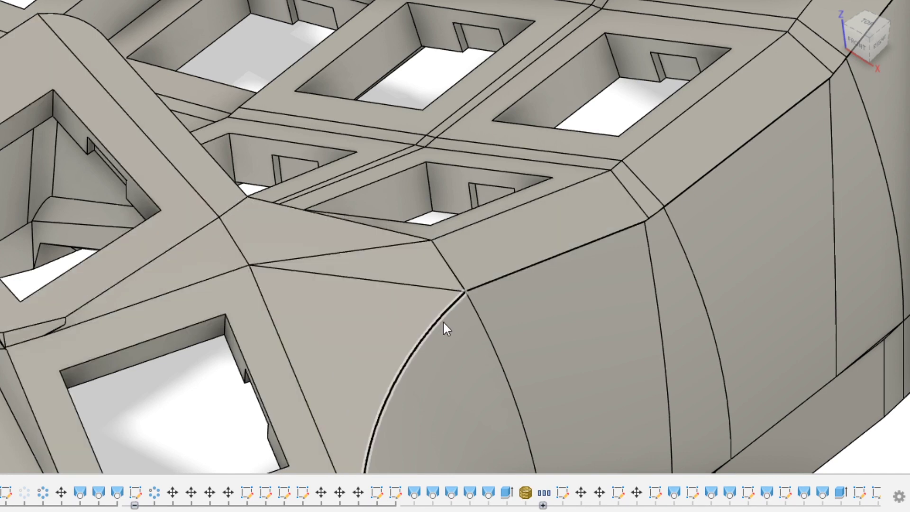
scroll(443, 320, down, 3)
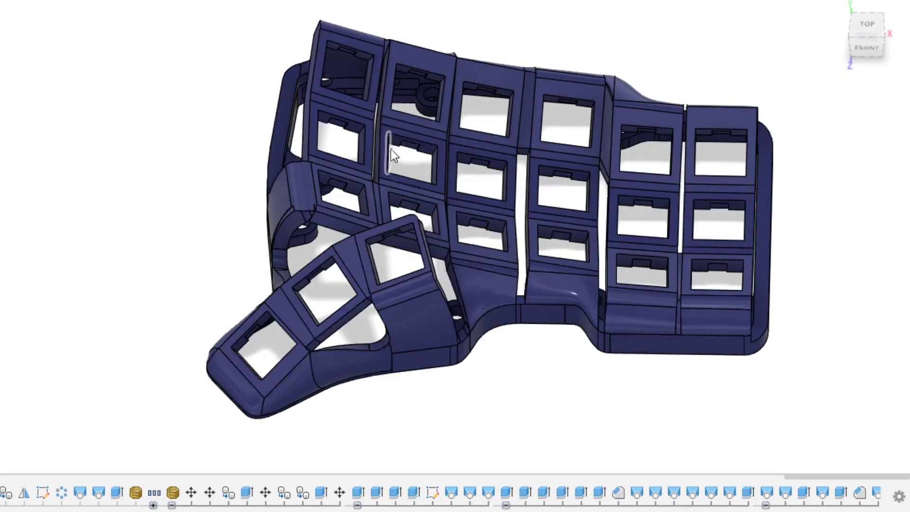
shift+middle_drag(565, 382, 536, 356)
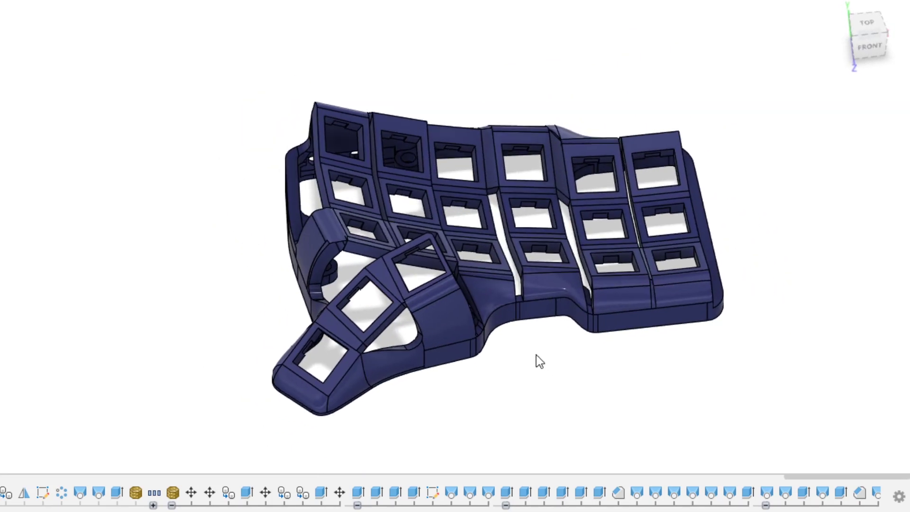